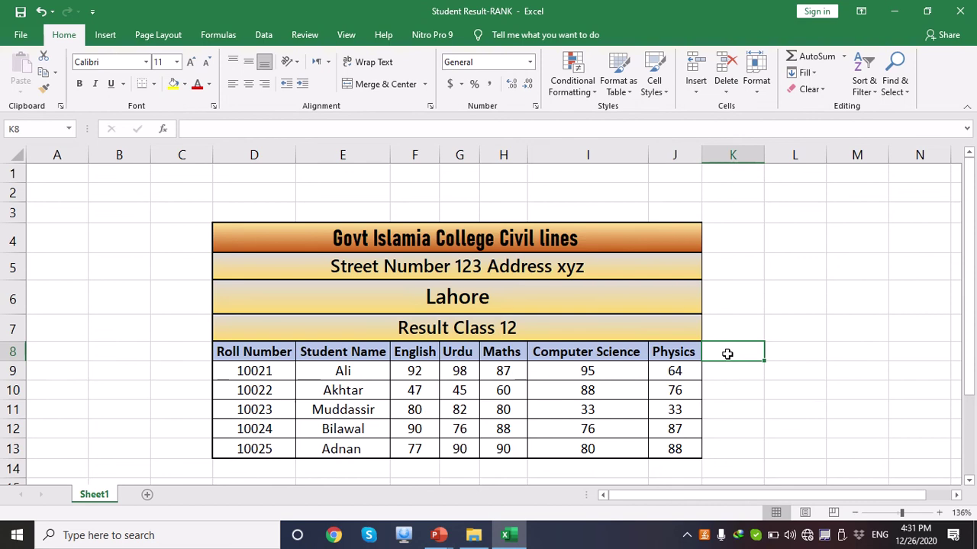
Add the column headings "Total Marks" in K8 and "Obtain Marks" in L8, beside the Physics heading.
type("Total")
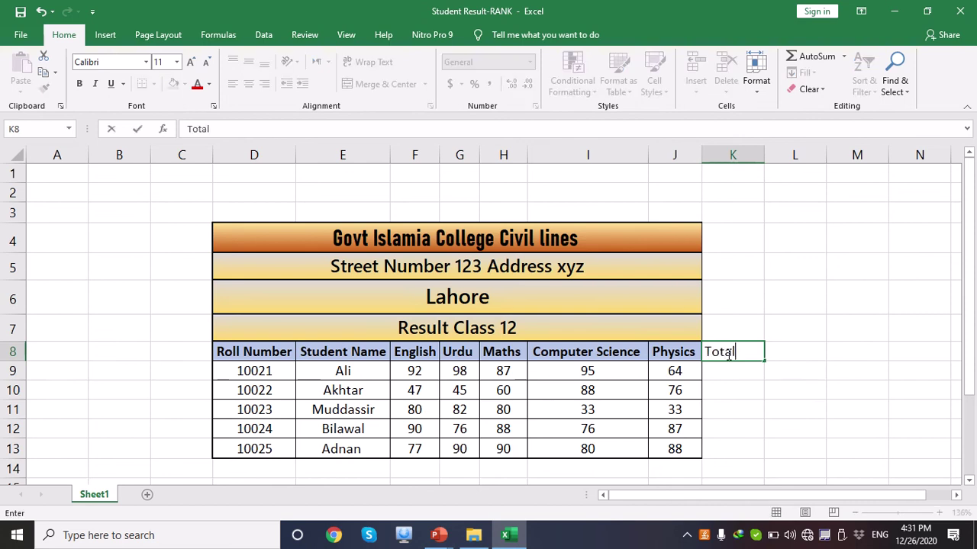
type(" Marks")
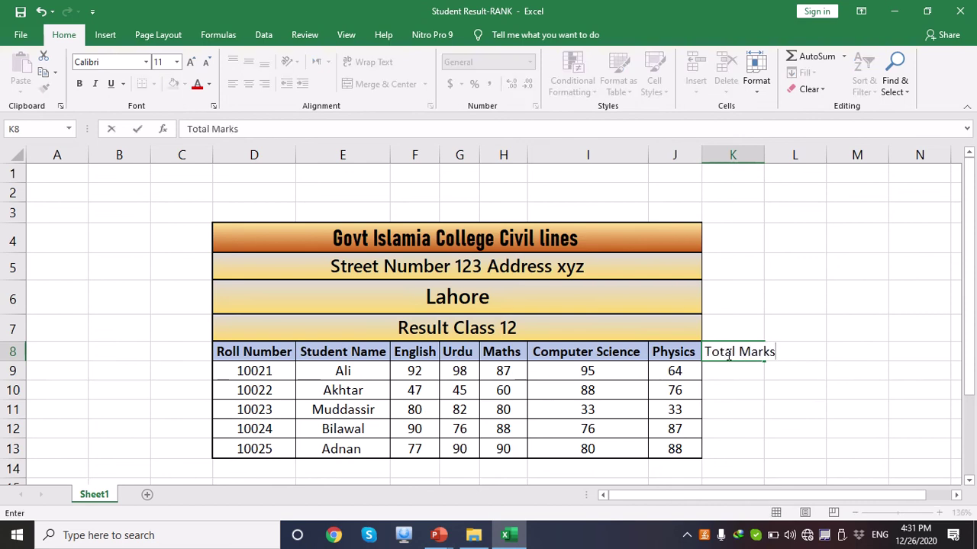
key("F2")
left_click(733, 367)
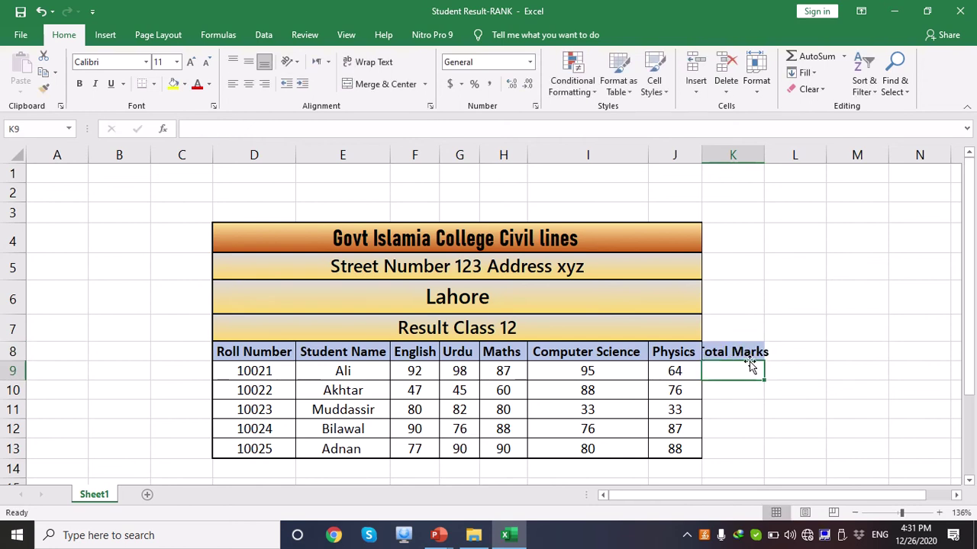
left_click(786, 353)
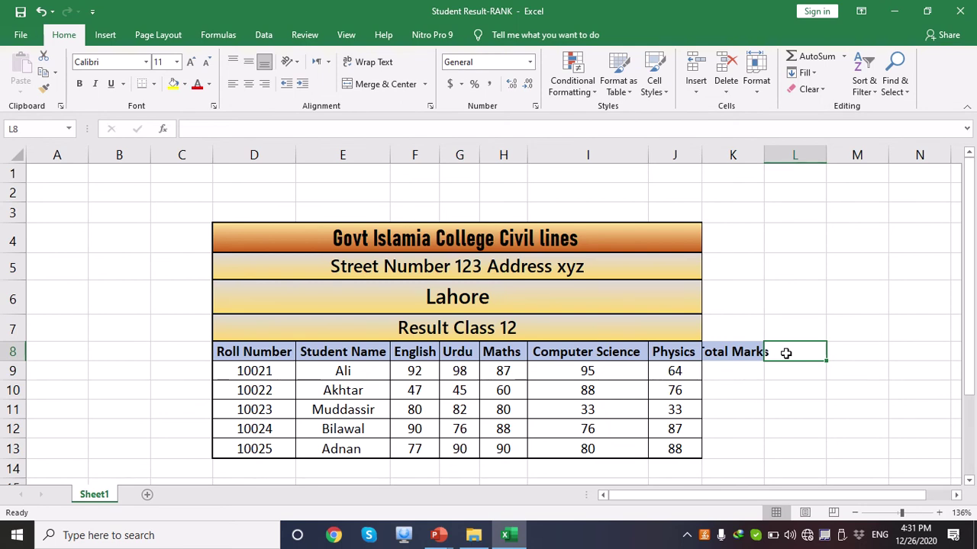
type("Ob")
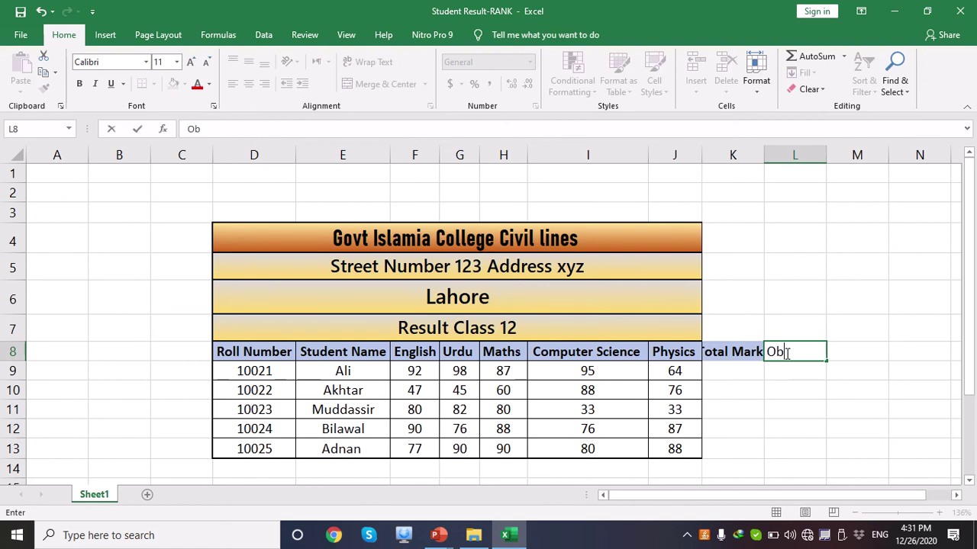
type("tain Marks")
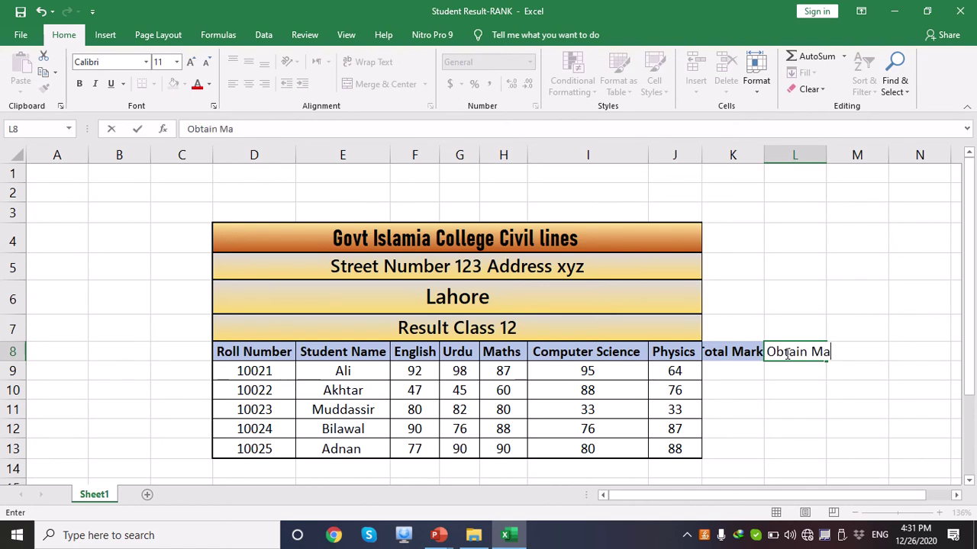
Enter the remaining column headings "Percentage" in M8, "Result" in N8 and "Rank" in O8.
left_click(858, 353)
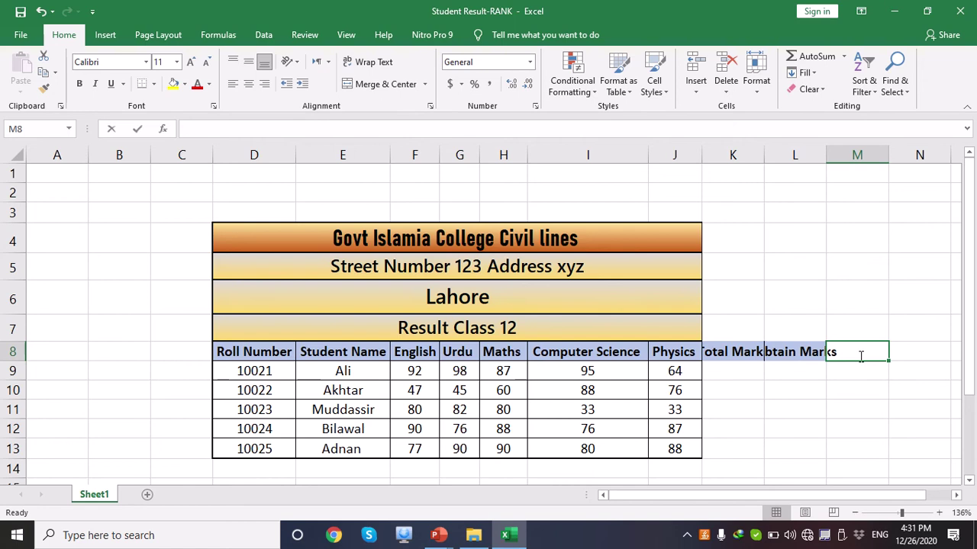
type("Percentage")
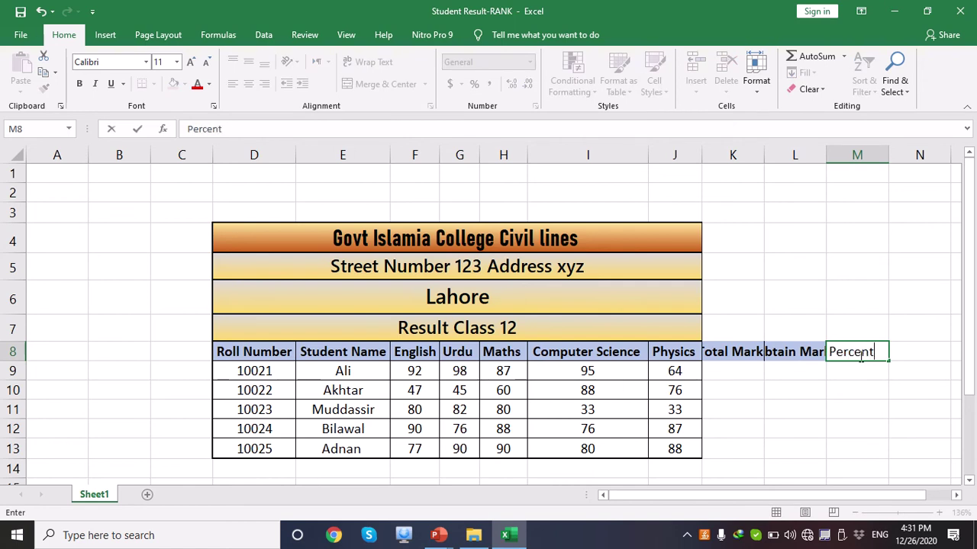
left_click(919, 353)
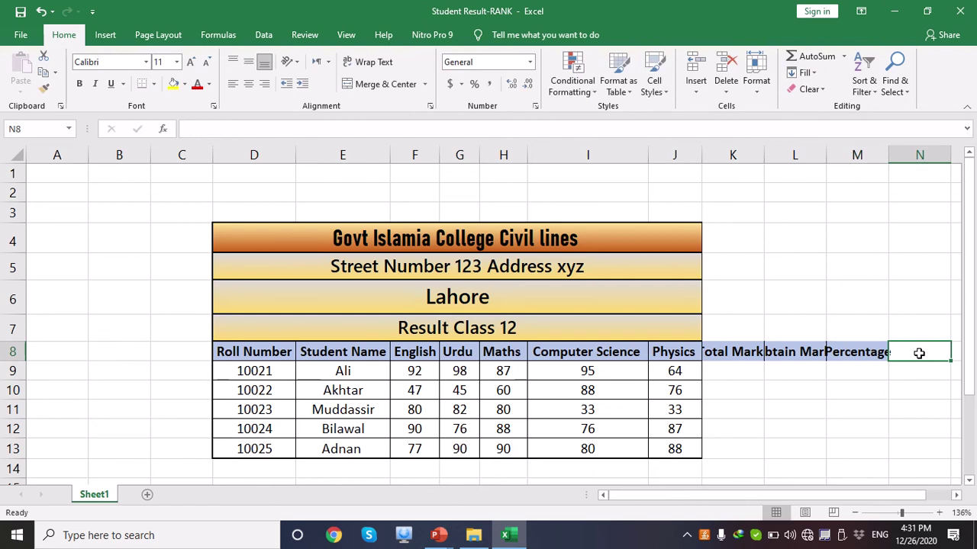
type("Result")
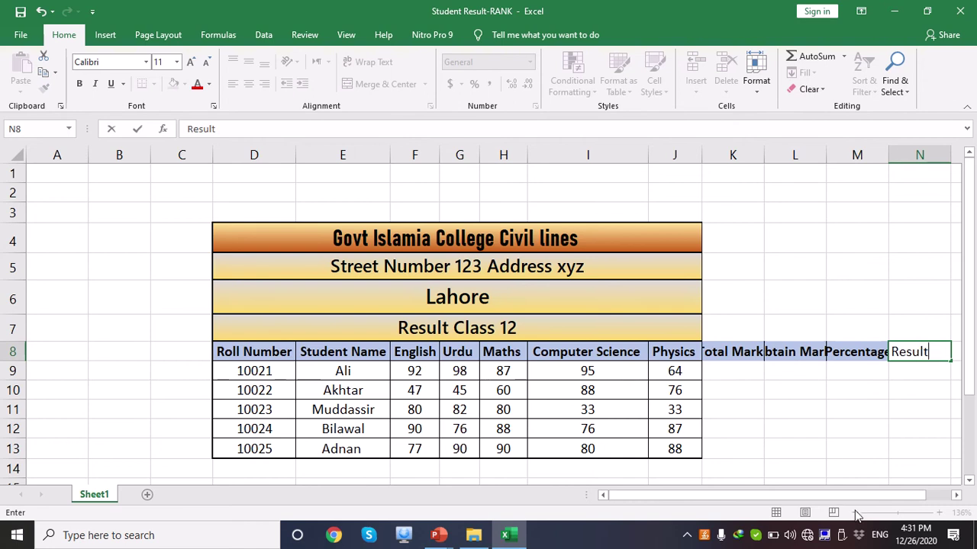
mouse_move(857, 496)
left_mouse_down()
mouse_move(862, 506)
mouse_move(875, 495)
left_mouse_up()
left_click(917, 357)
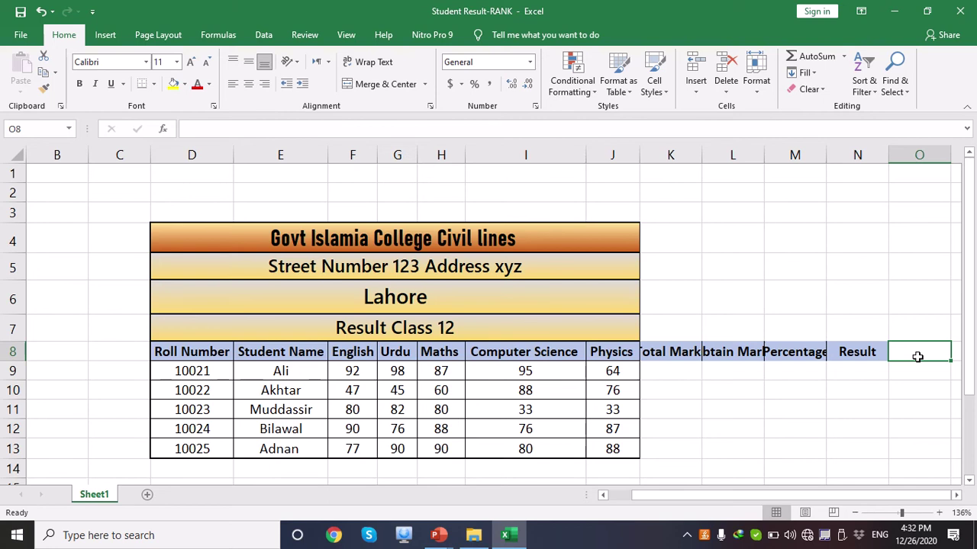
type("Rank")
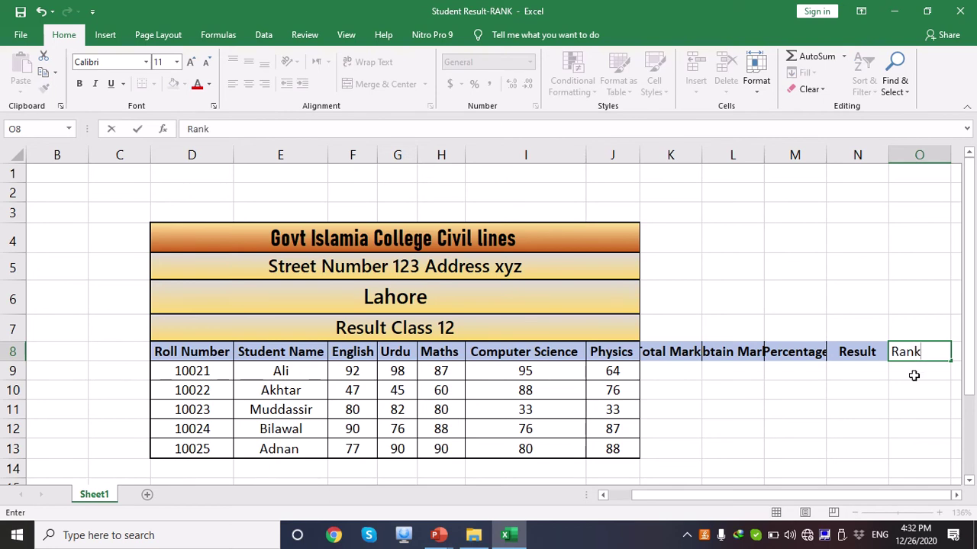
left_click(914, 385)
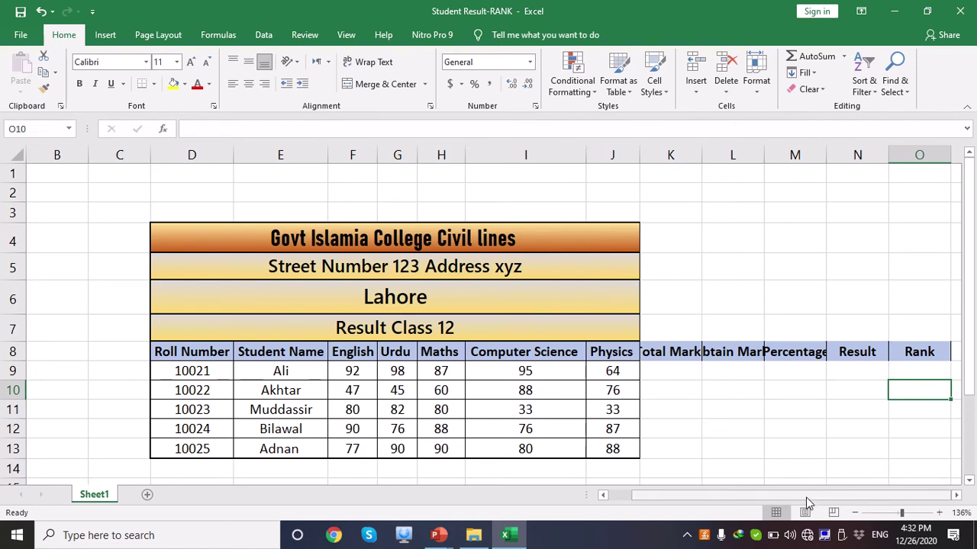
Autofit the widths of all the sheet's columns to their contents so the new headings fit.
mouse_move(807, 496)
left_mouse_down()
mouse_move(794, 502)
mouse_move(814, 500)
left_mouse_up()
left_click(679, 351)
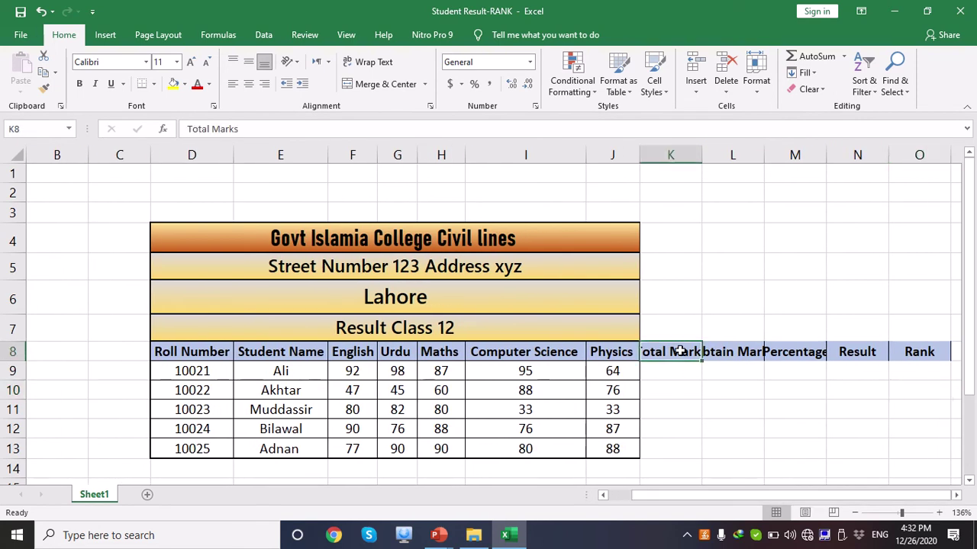
left_click(721, 355)
left_click(785, 351)
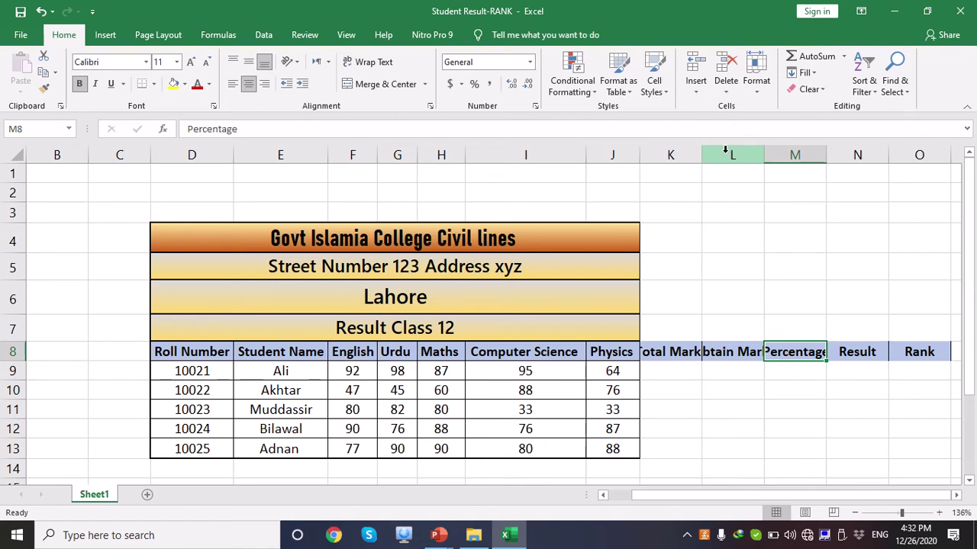
double_click(702, 154)
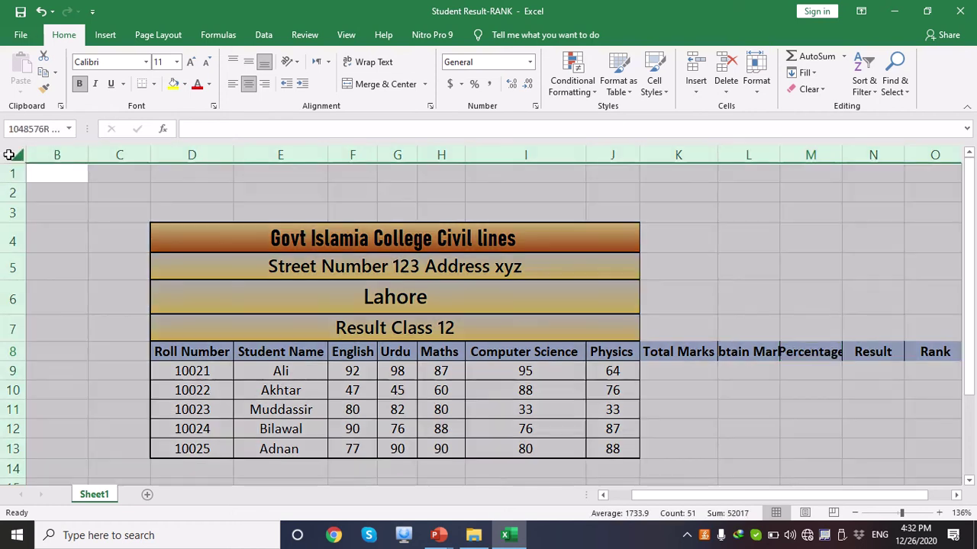
left_click(8, 155)
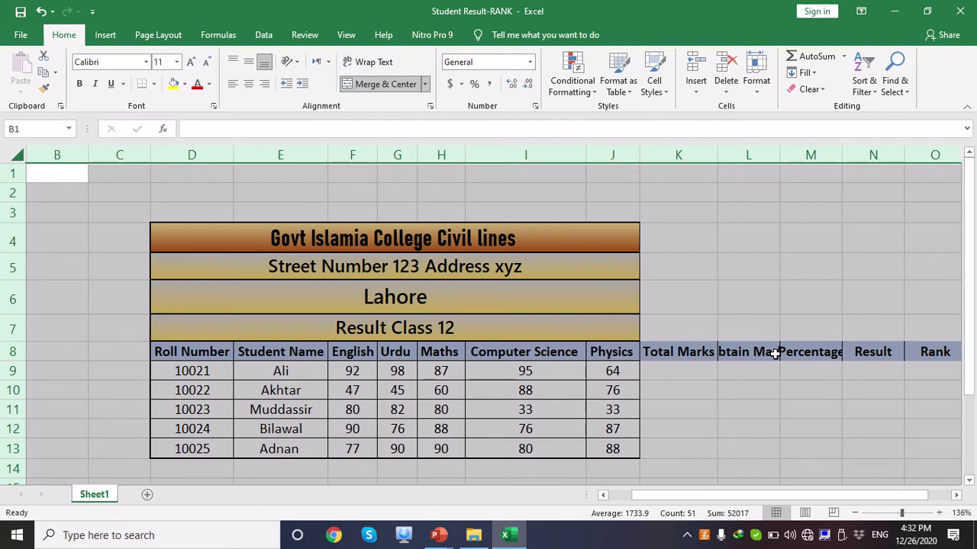
double_click(713, 161)
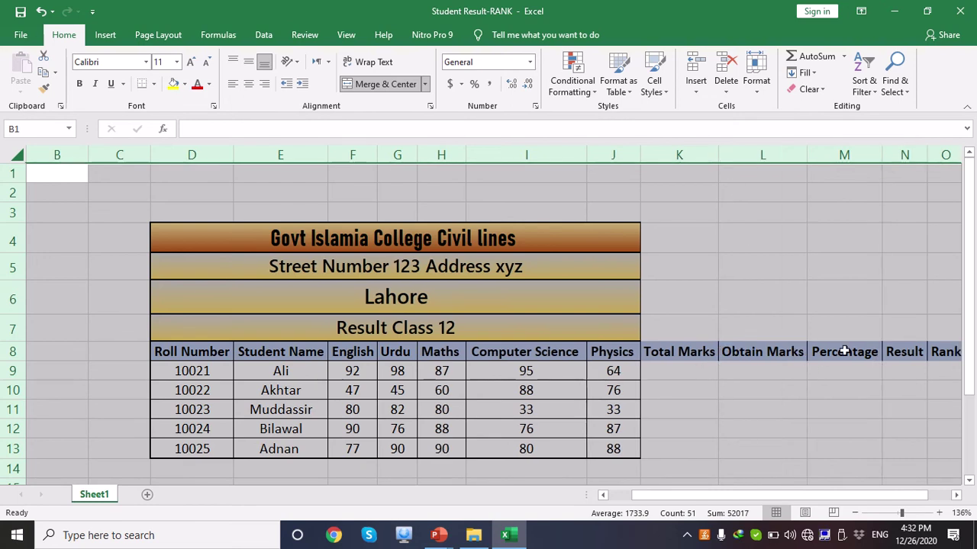
left_click(786, 310)
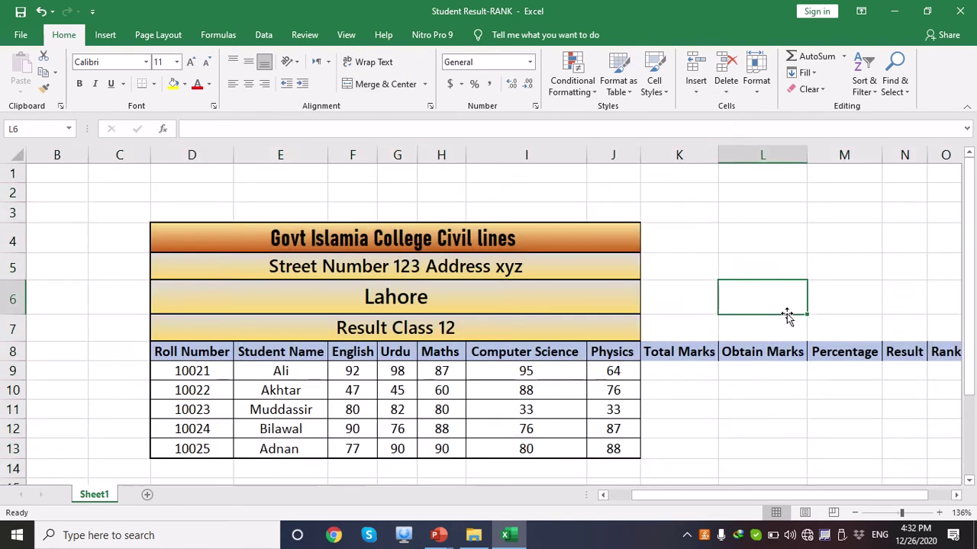
Enter 500 as the first student's total marks in K9 and fill it down to K13.
left_click(786, 413)
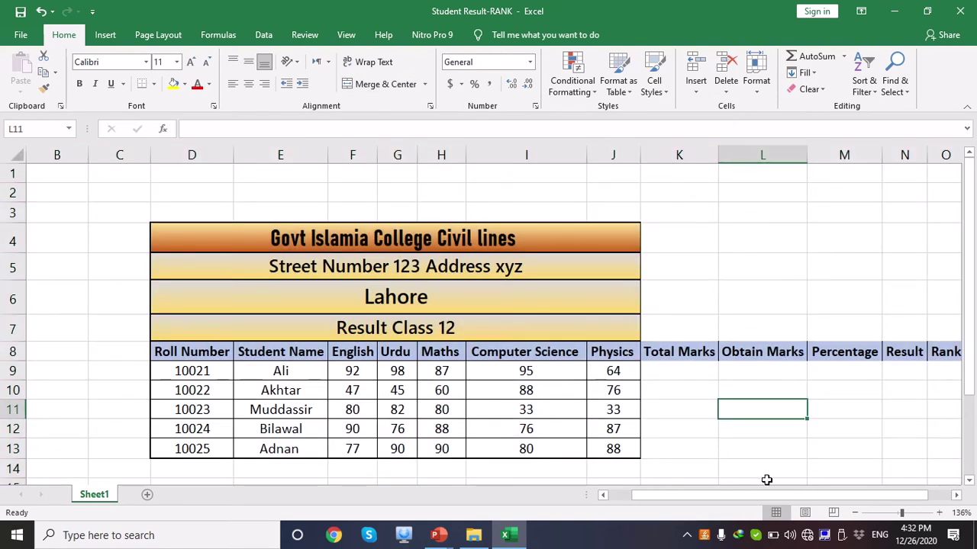
left_click_drag(759, 495, 776, 495)
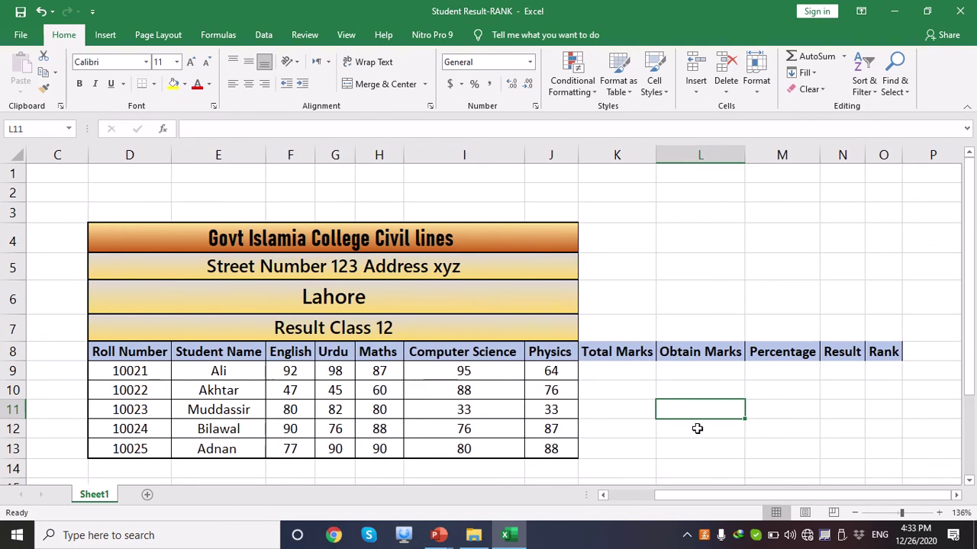
left_click(603, 371)
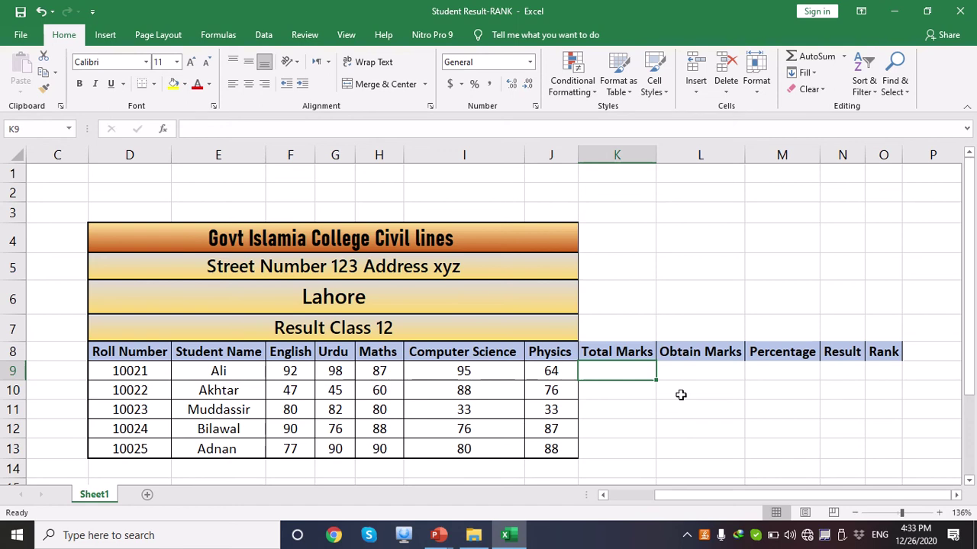
type("5")
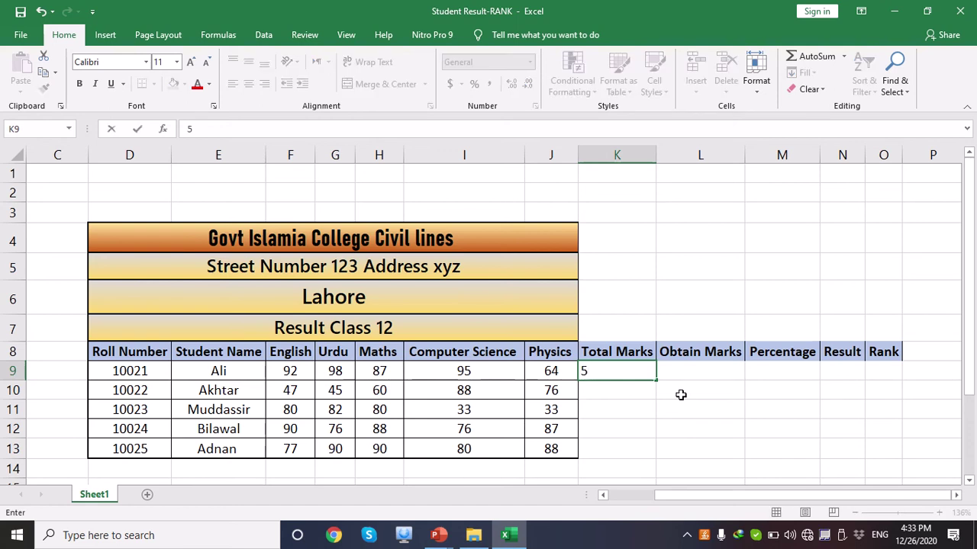
type("00")
left_click(676, 398)
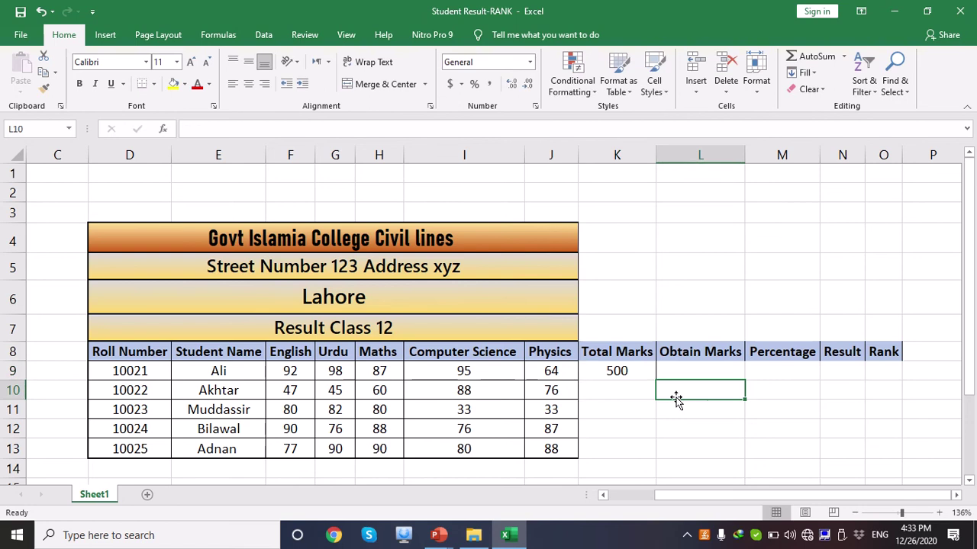
left_click(648, 374)
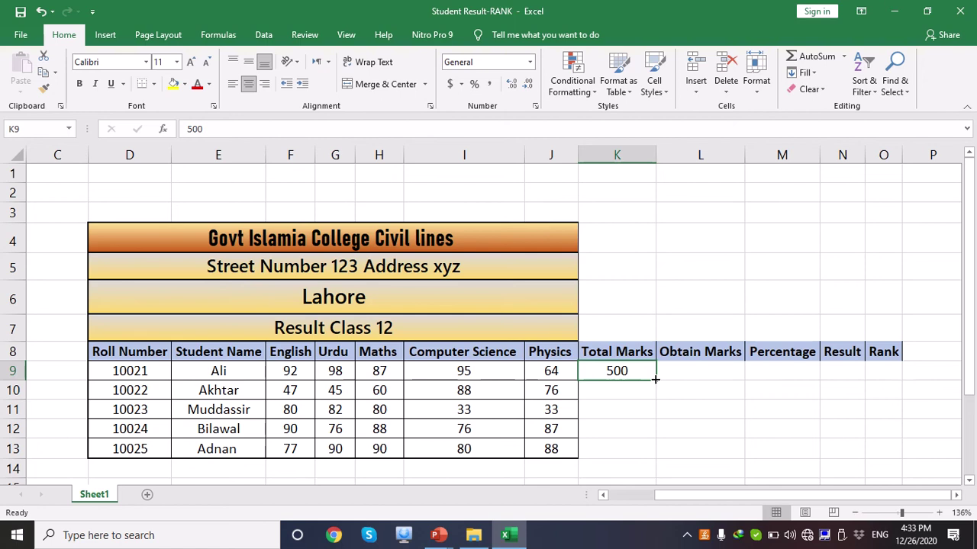
left_click_drag(655, 379, 648, 456)
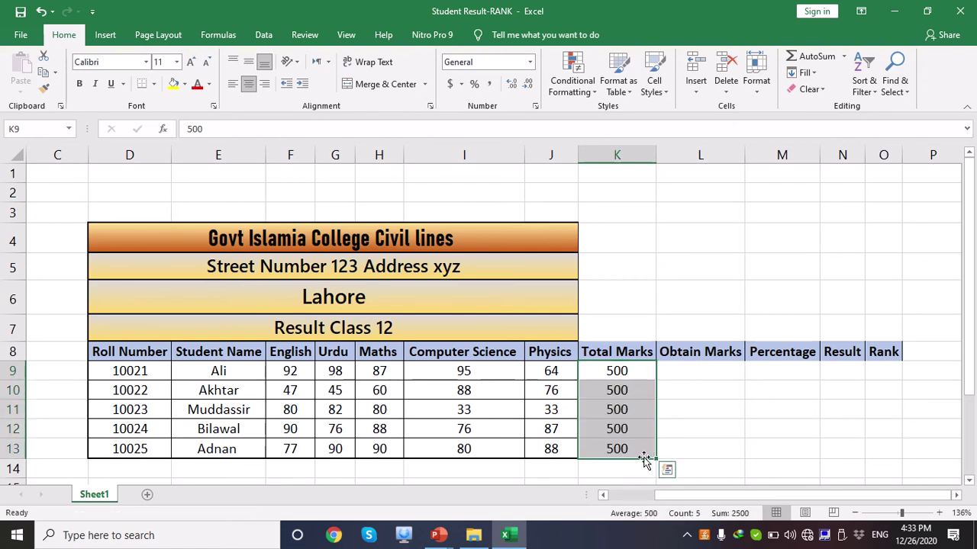
left_click(703, 375)
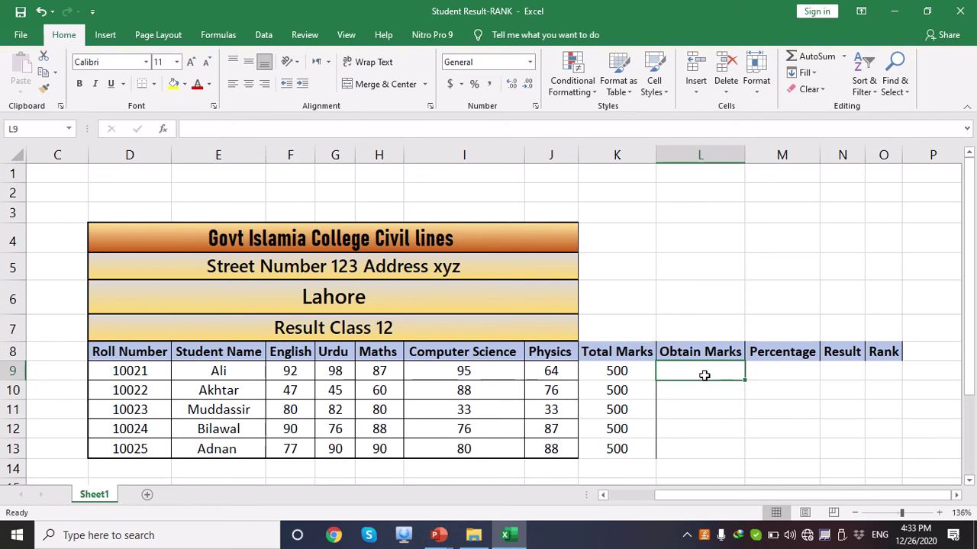
left_click(766, 266)
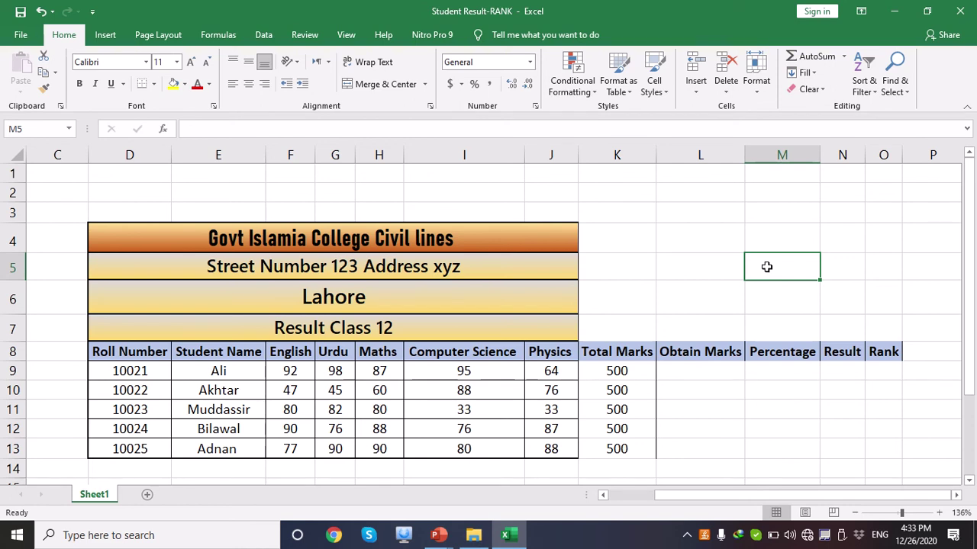
left_click(703, 365)
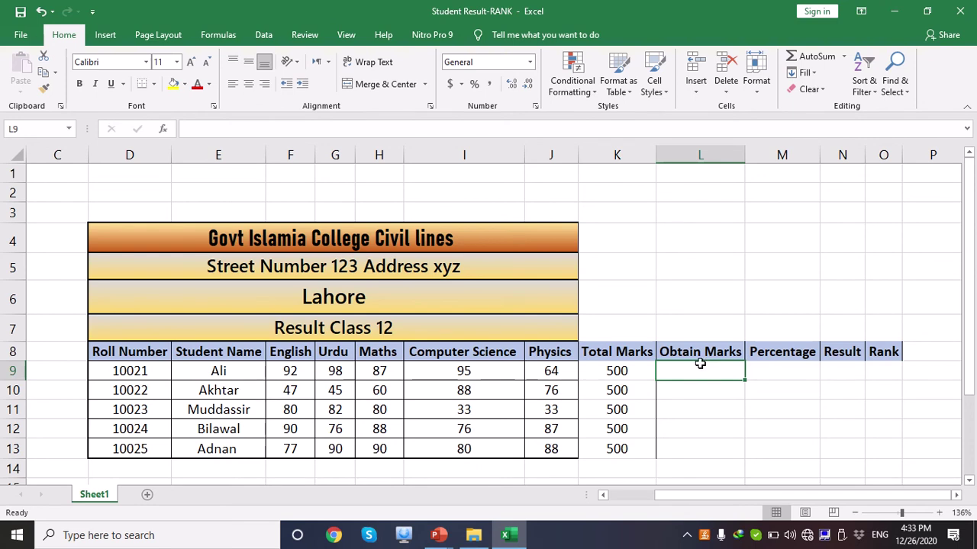
mouse_move(576, 6)
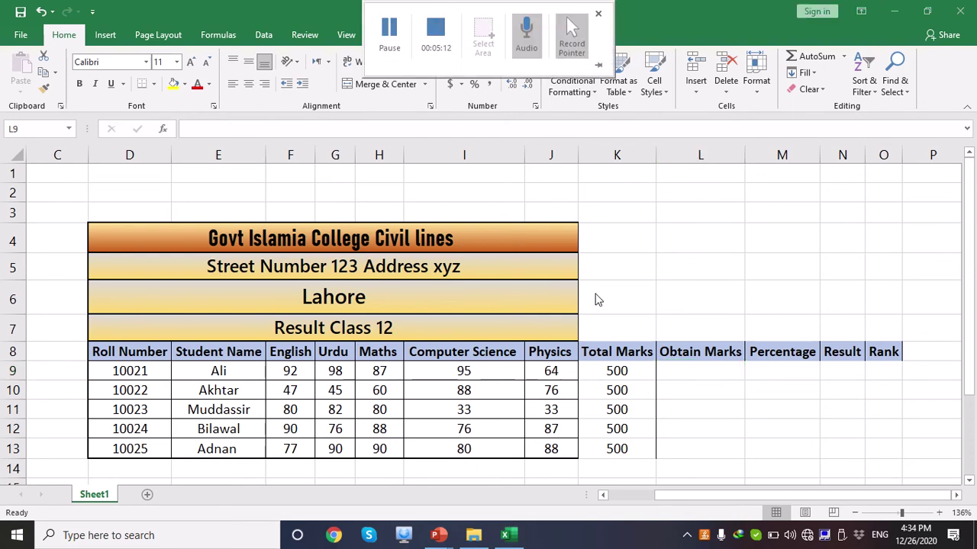
Calculate the first student's obtained marks in L9 with the formula =SUM(F9:J9), covering English through Physics.
left_click(706, 376)
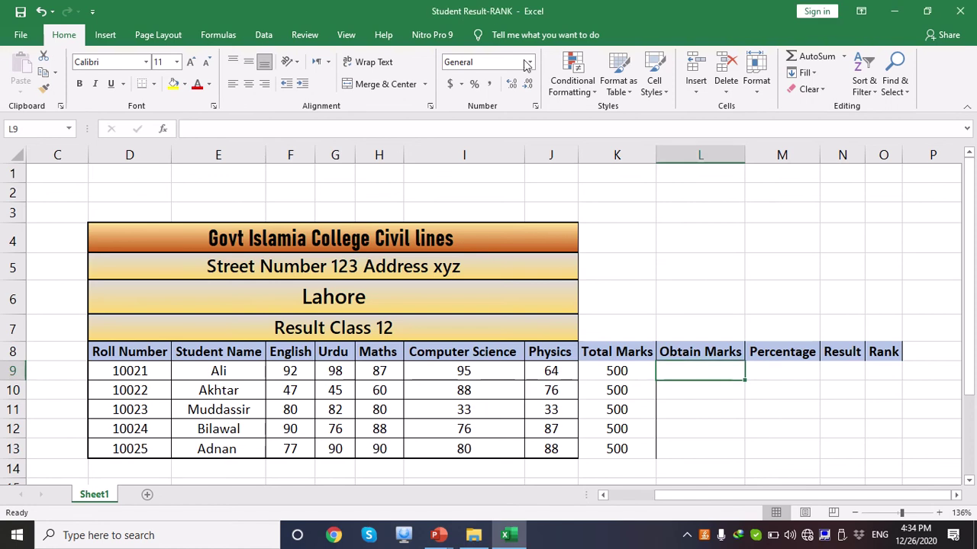
mouse_move(617, 8)
type("=")
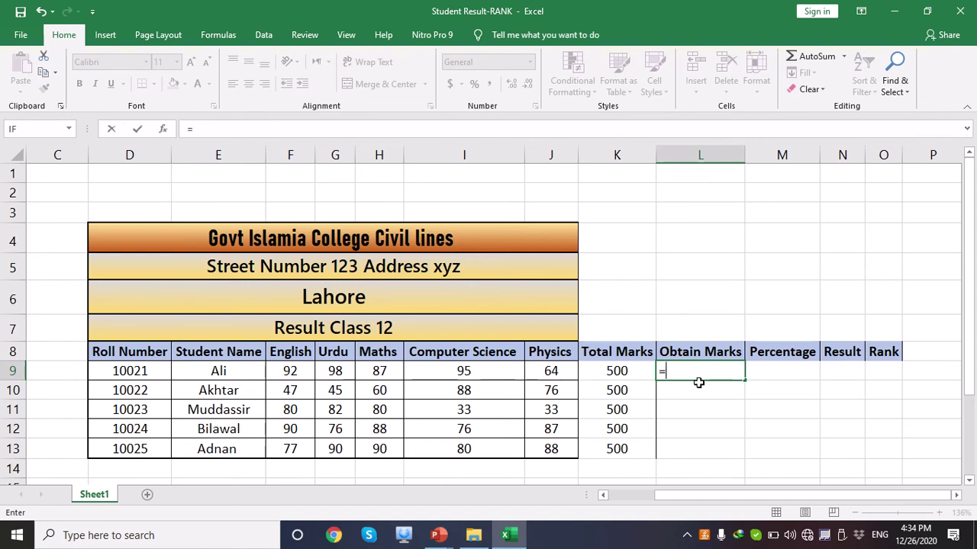
type("s")
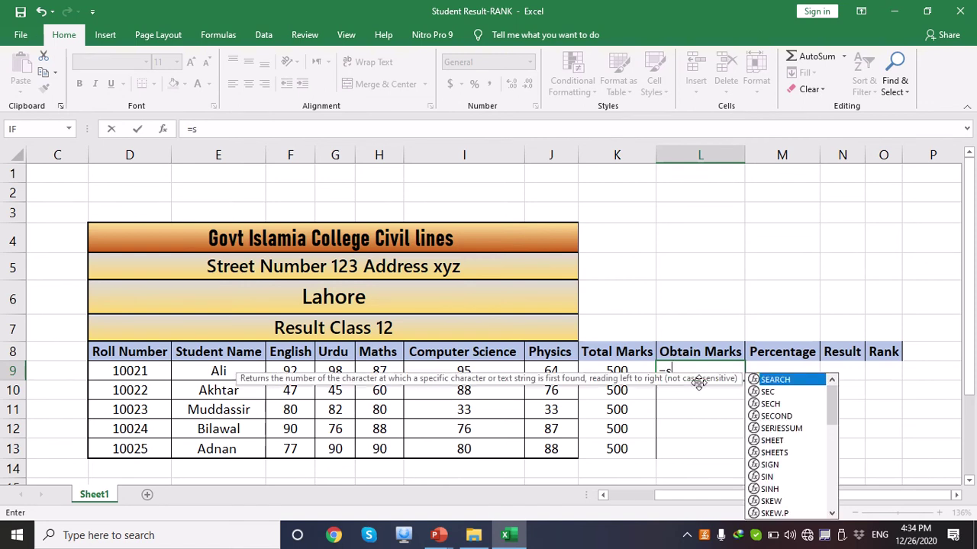
type("um")
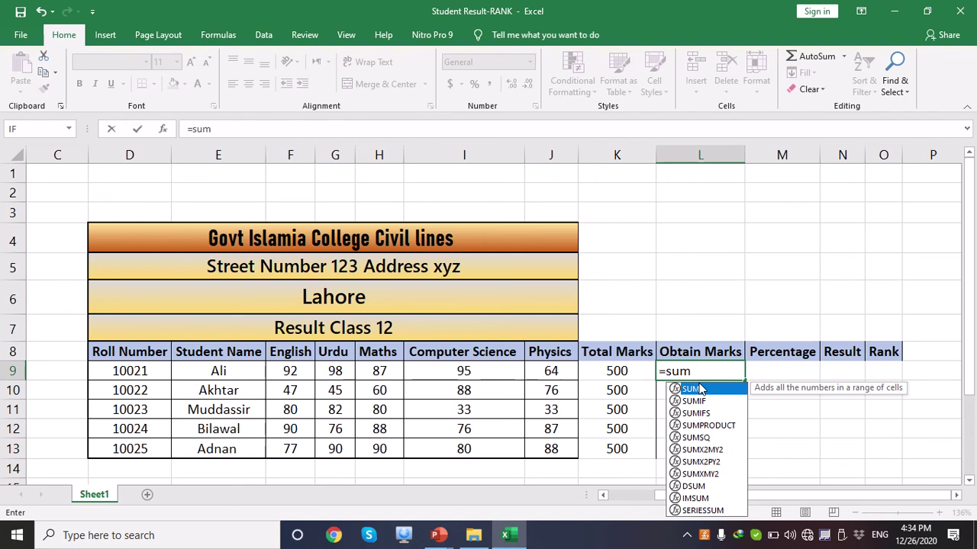
type("(")
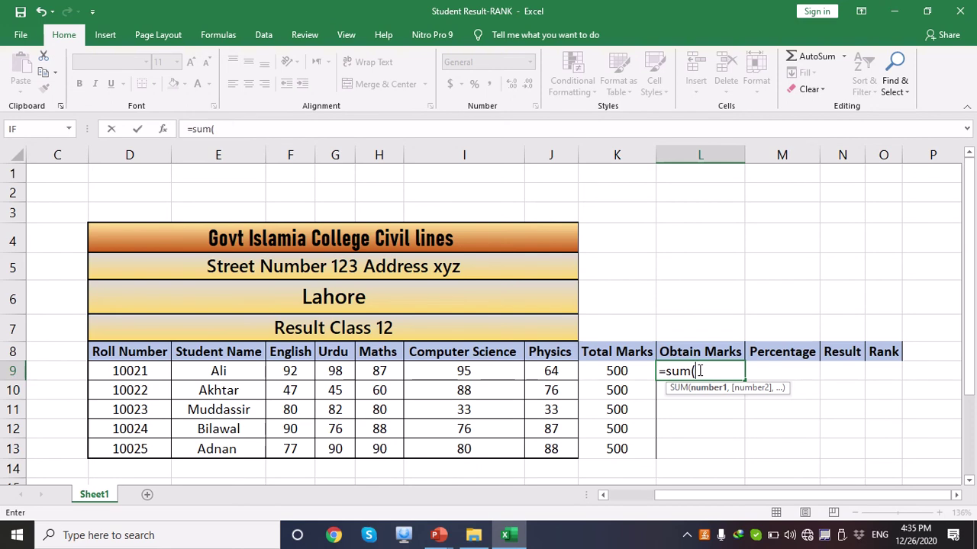
left_click(286, 372)
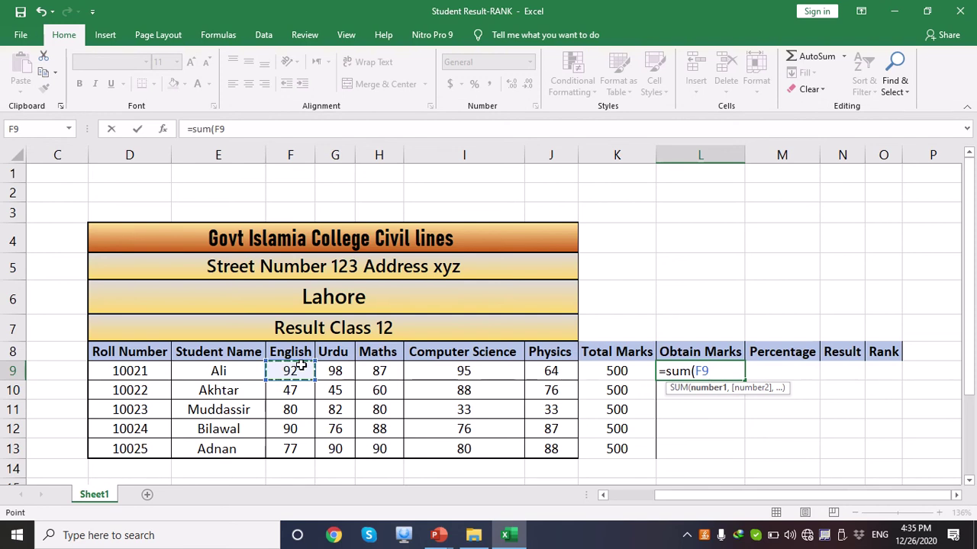
key("shift+Right")
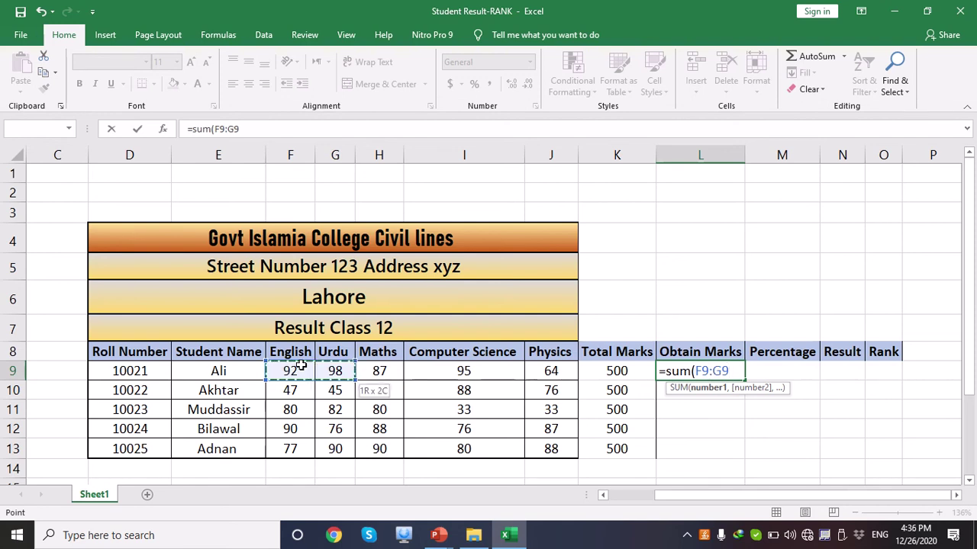
key("shift+Right")
key("shift+Right")
key("shift+Right")
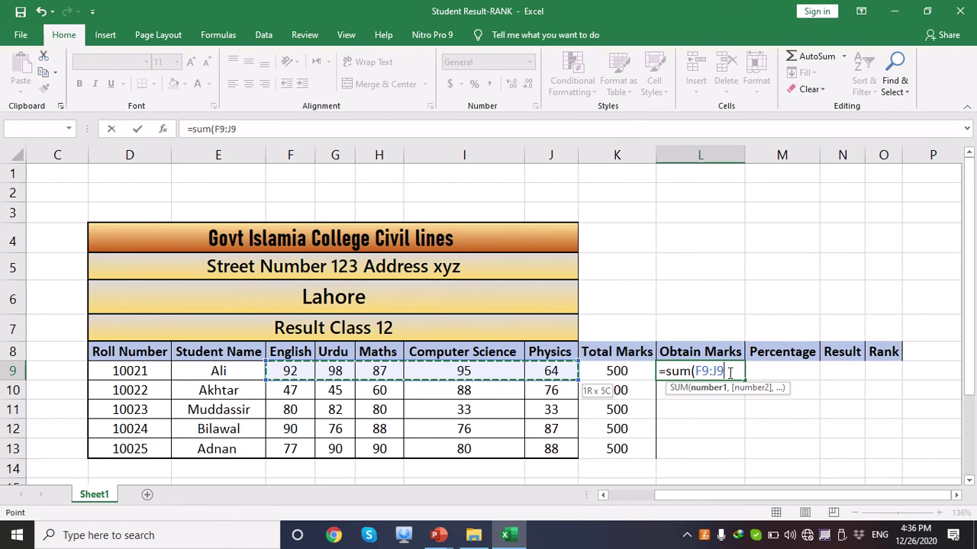
type(")")
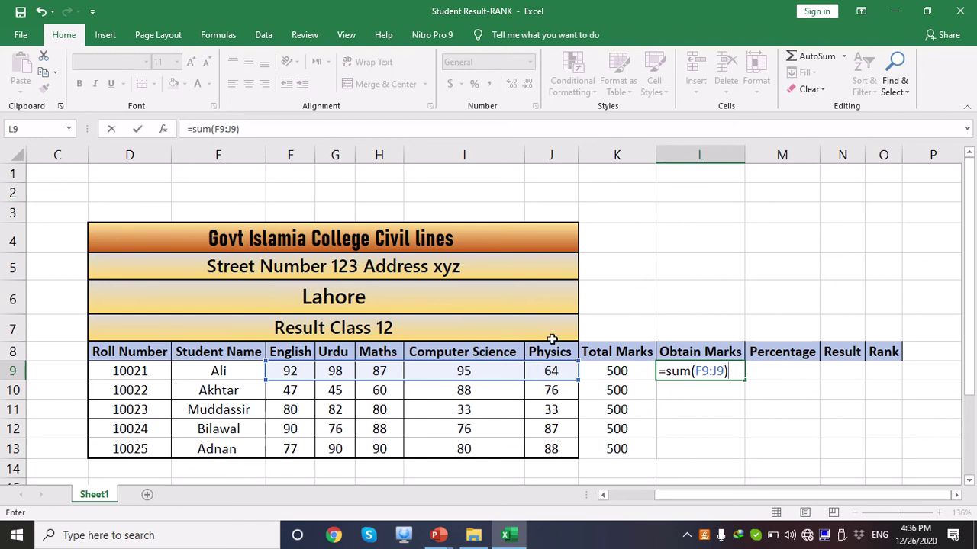
left_click(306, 133)
key("Return")
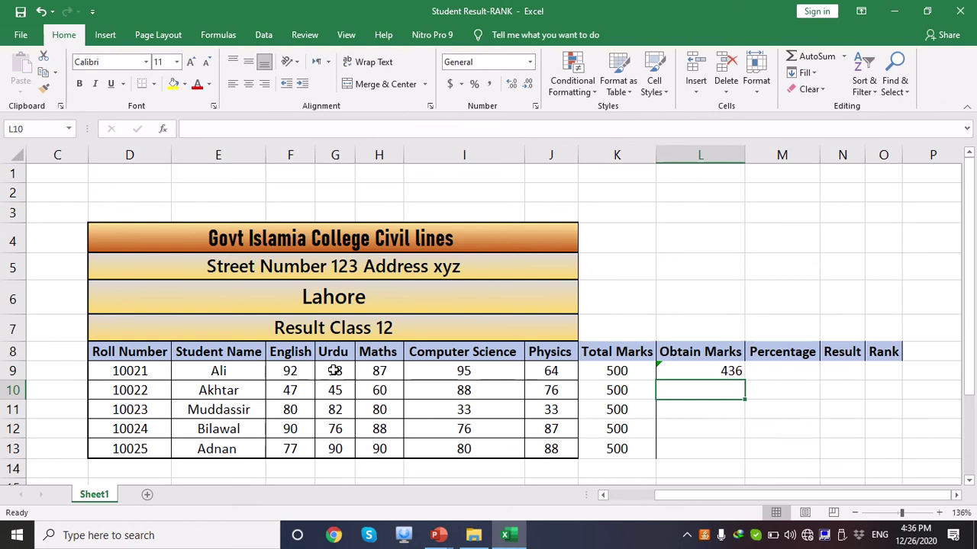
left_click(730, 370)
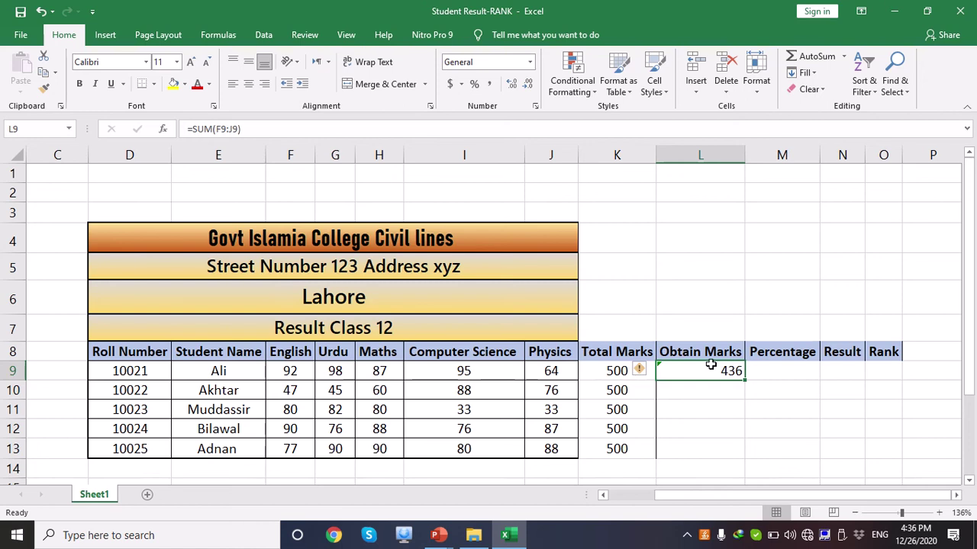
double_click(239, 128)
left_click_drag(238, 128, 193, 128)
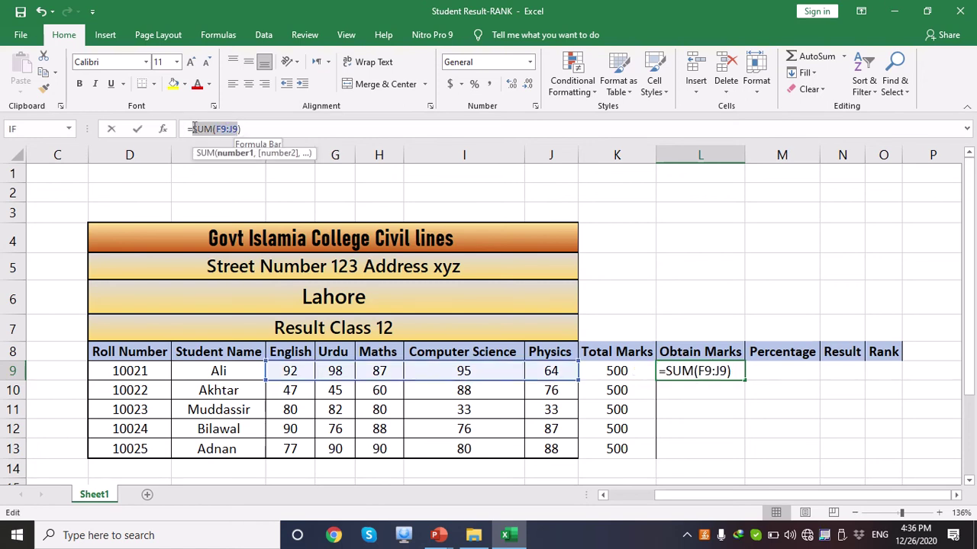
left_click(671, 248)
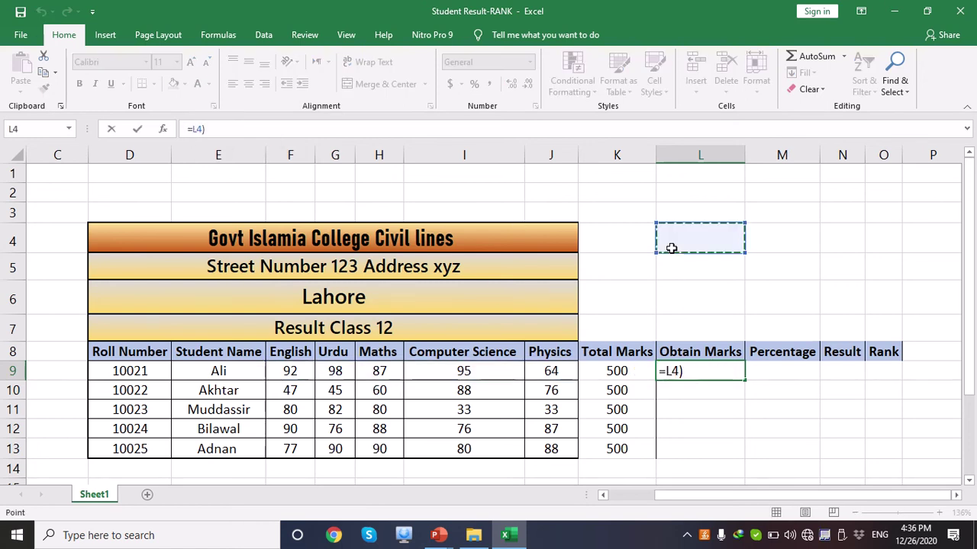
key("ctrl+z")
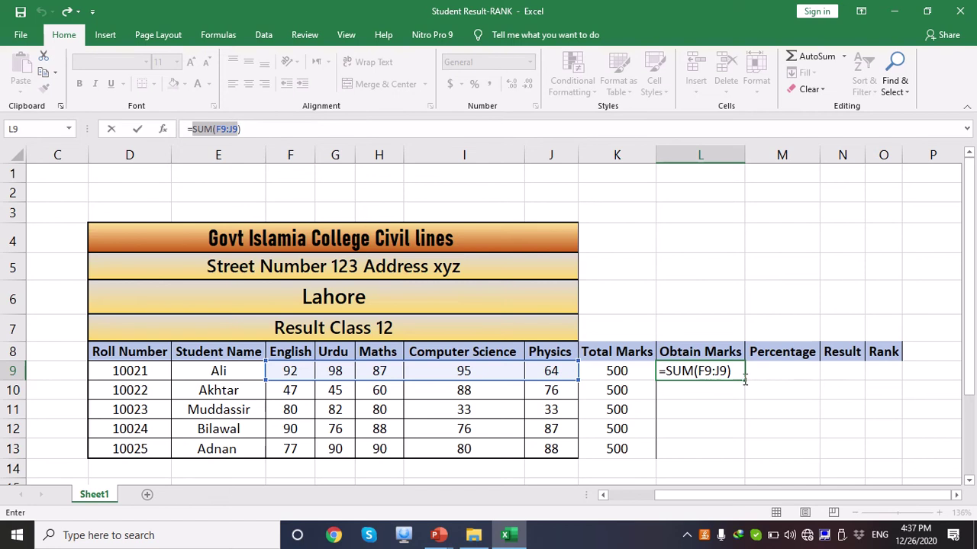
key("F2")
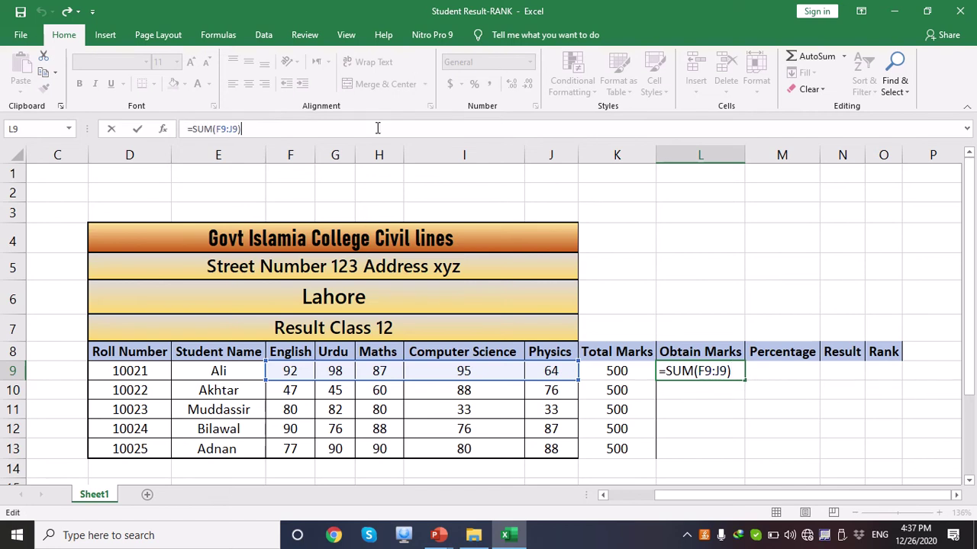
key("Return")
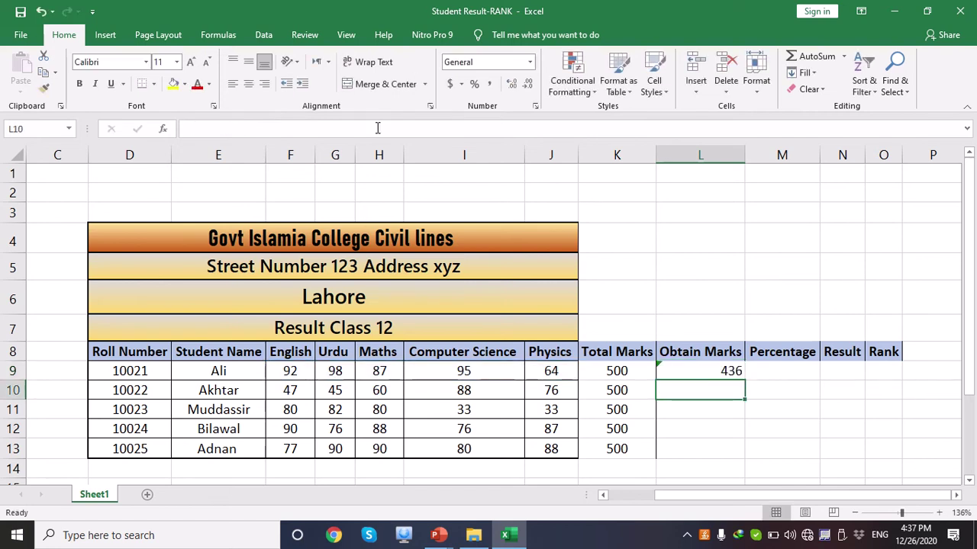
Fill the obtained-marks formula from L9 down to L13 and check the copied formulas in L10 to L13.
left_click(721, 368)
left_click_drag(744, 380, 739, 453)
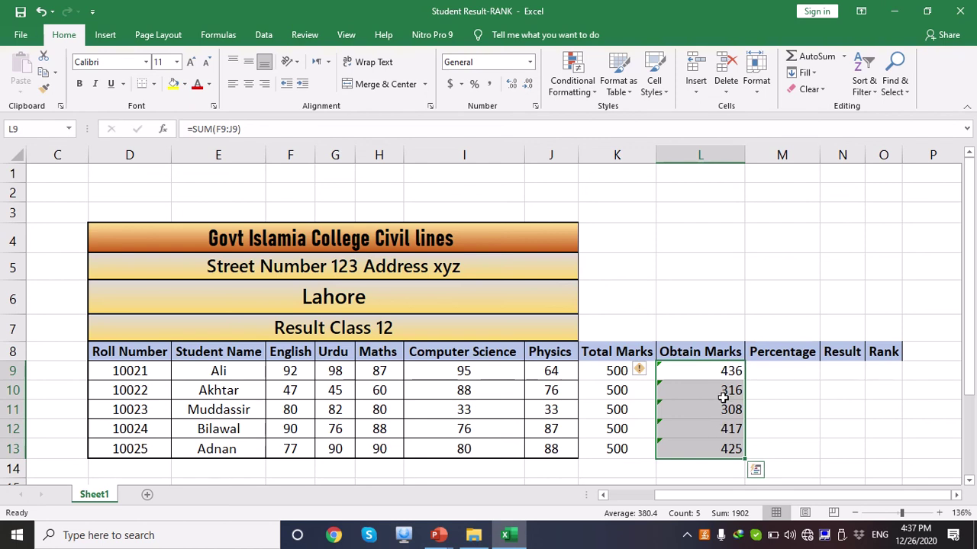
left_click(721, 396)
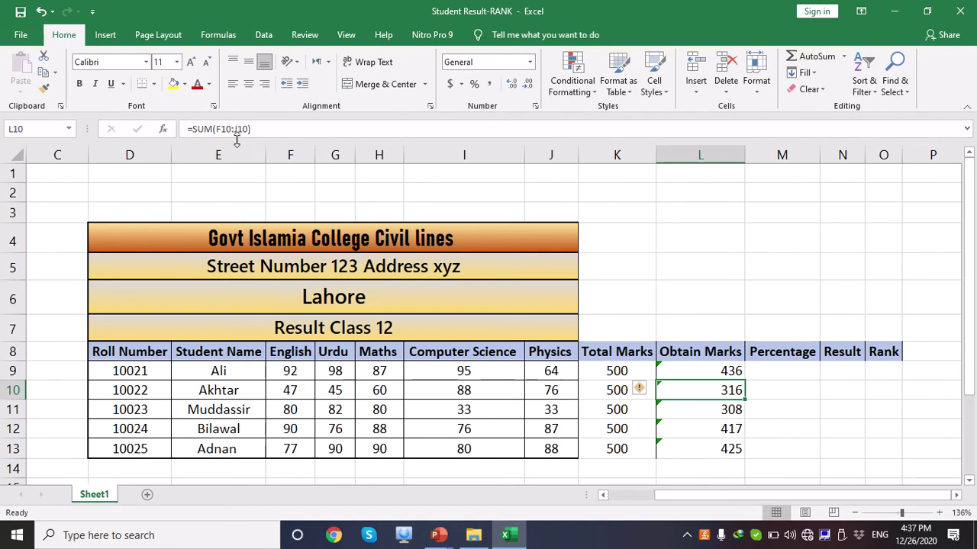
left_click(724, 414)
left_click(721, 432)
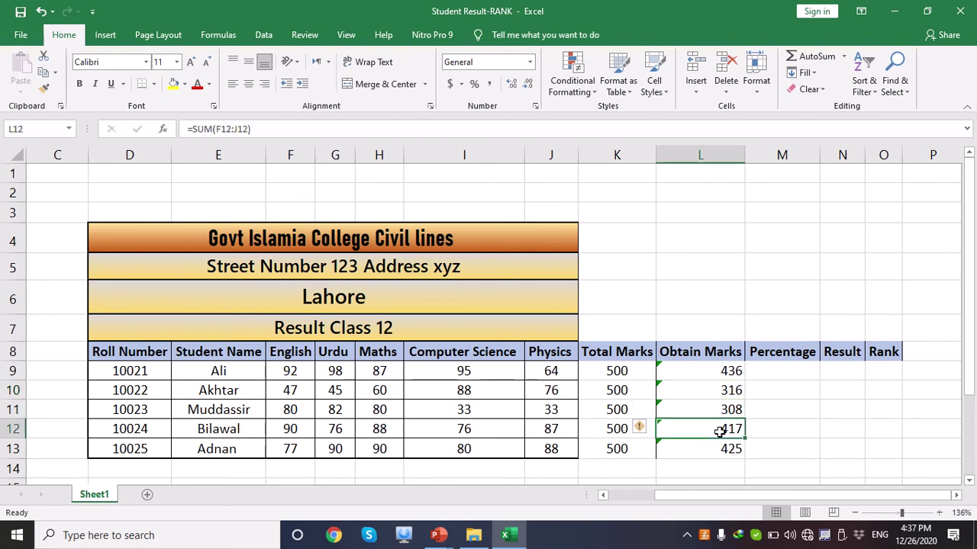
left_click(721, 450)
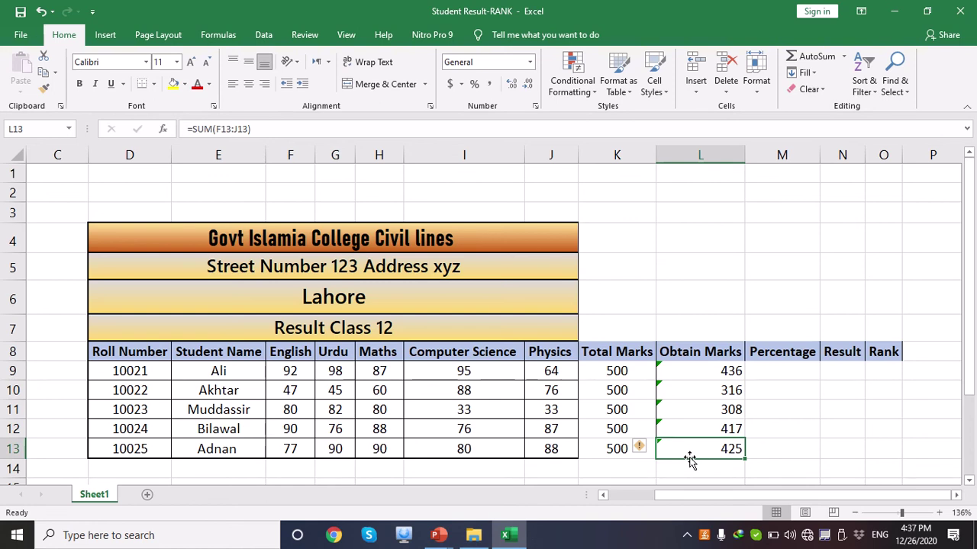
Write the percentage rule "Obtain Marks/total Makrs* 100" as a note in M4, above the table headings.
left_click(766, 242)
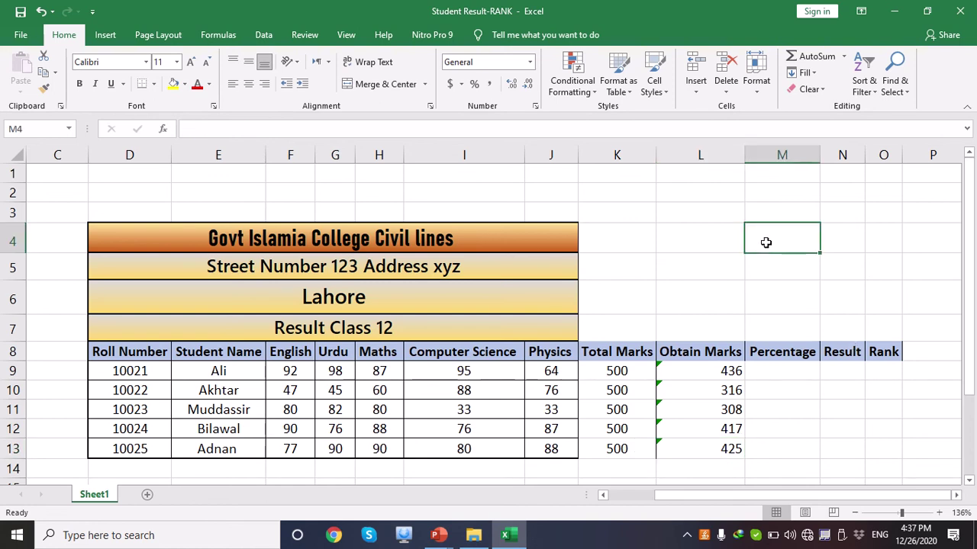
type("Obtai")
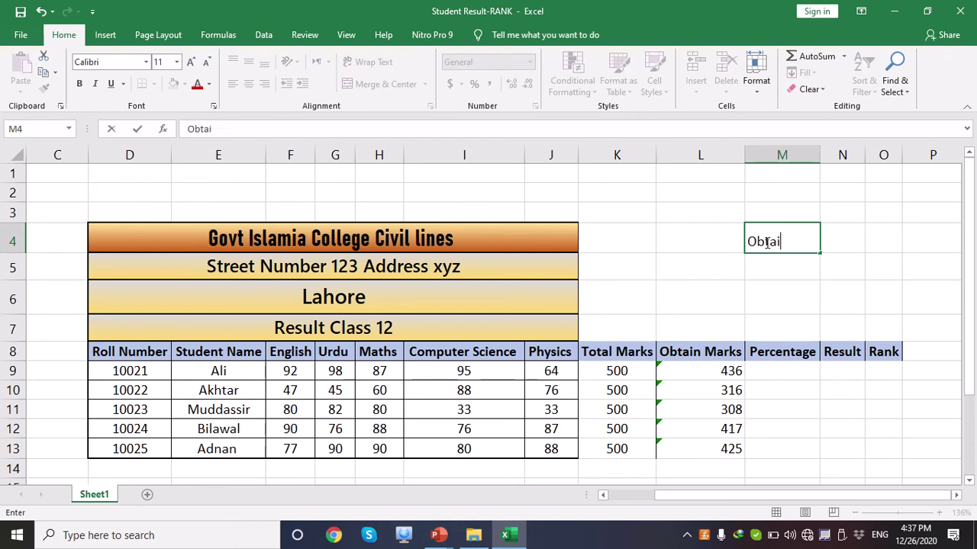
type("n Mark")
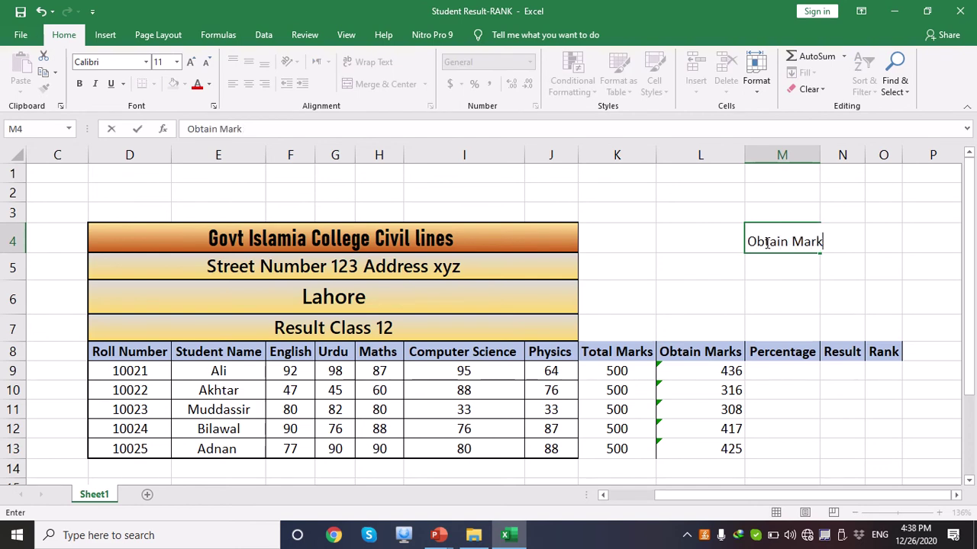
type("s/total Ma")
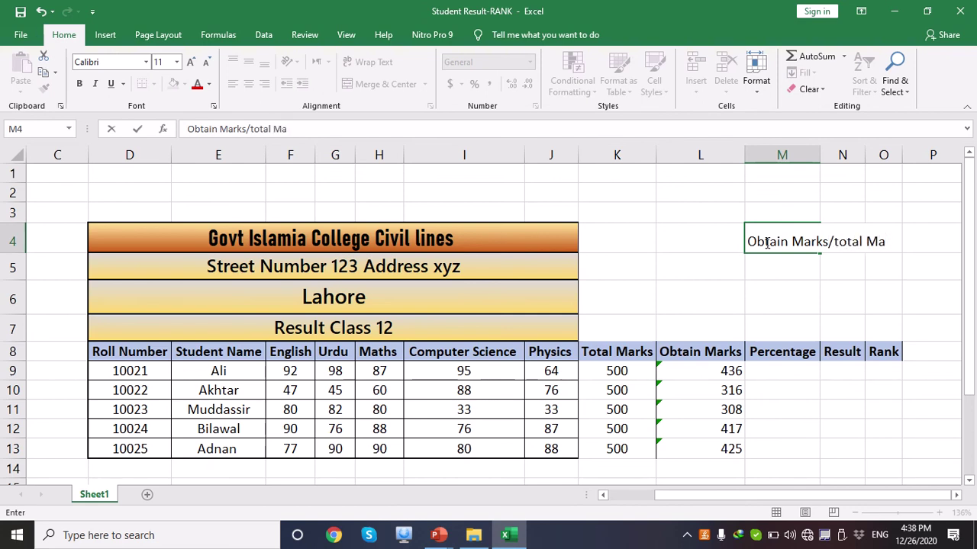
type("krs")
right_click(829, 241)
key("Escape")
type("* 100")
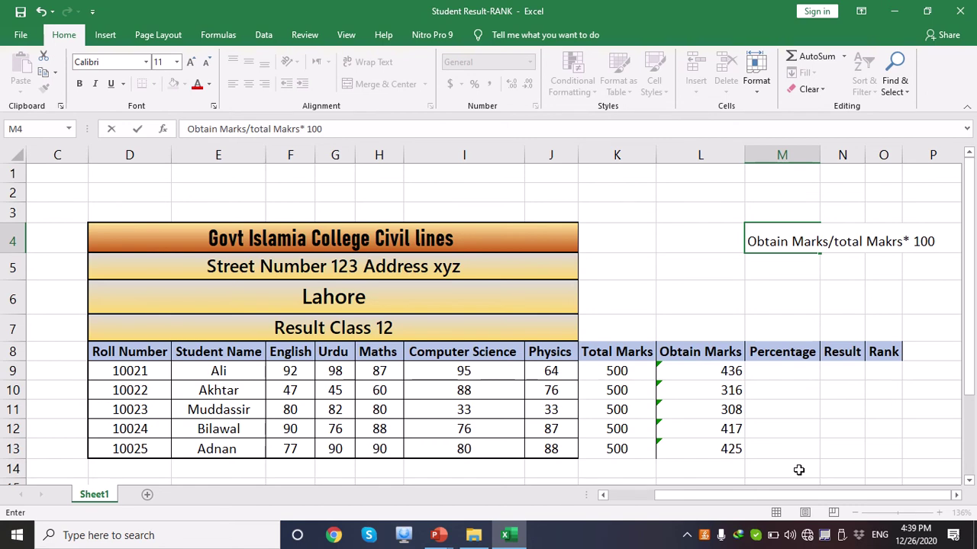
Erase the percentage rule note from M4.
key("BackSpace")
key("BackSpace")
key("BackSpace")
key("BackSpace")
key("BackSpace")
key("BackSpace")
key("BackSpace")
key("BackSpace")
key("BackSpace")
key("BackSpace")
key("BackSpace")
key("BackSpace")
key("BackSpace")
key("BackSpace")
key("BackSpace")
key("BackSpace")
key("BackSpace")
key("BackSpace")
key("BackSpace")
key("BackSpace")
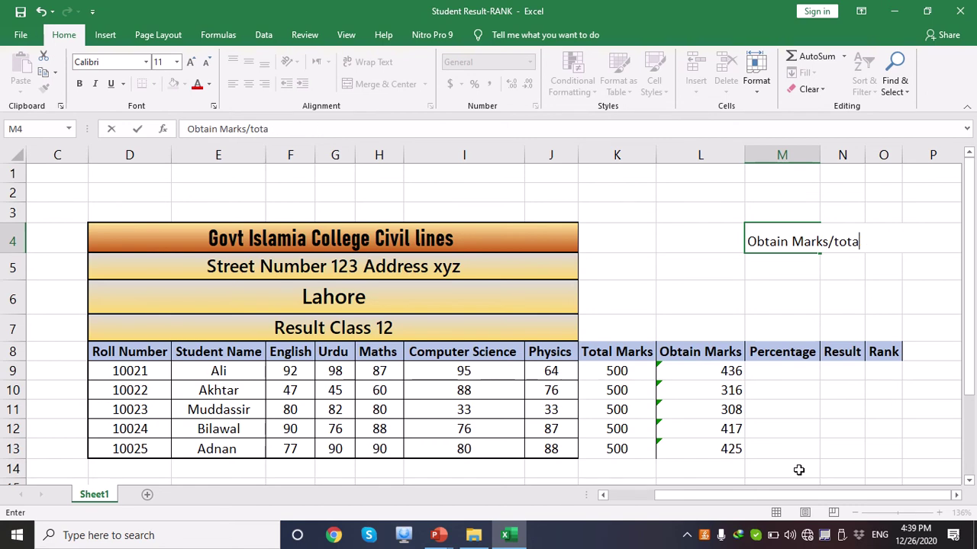
Calculate the first student's percentage in M9 with the formula =L9/K9*100, dividing obtained marks by total marks.
left_click(783, 369)
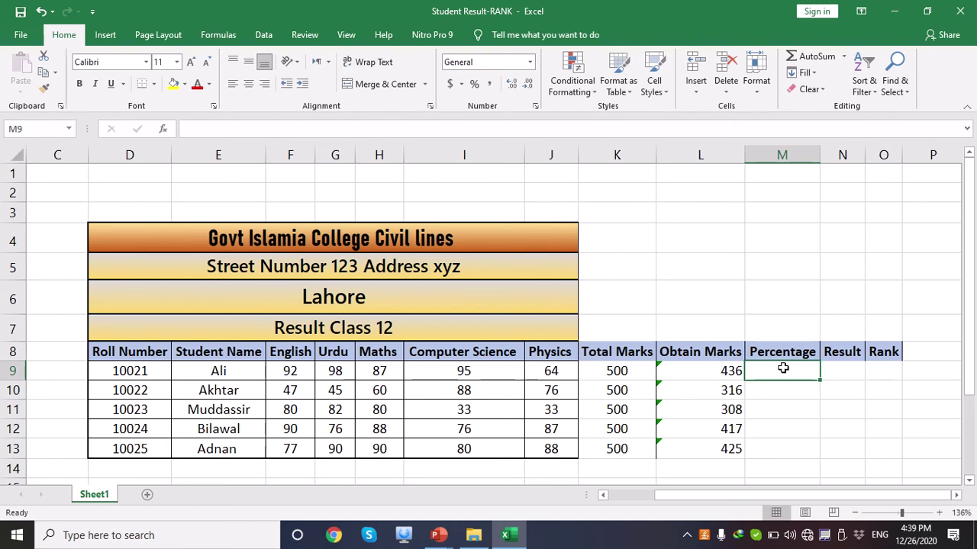
type("=")
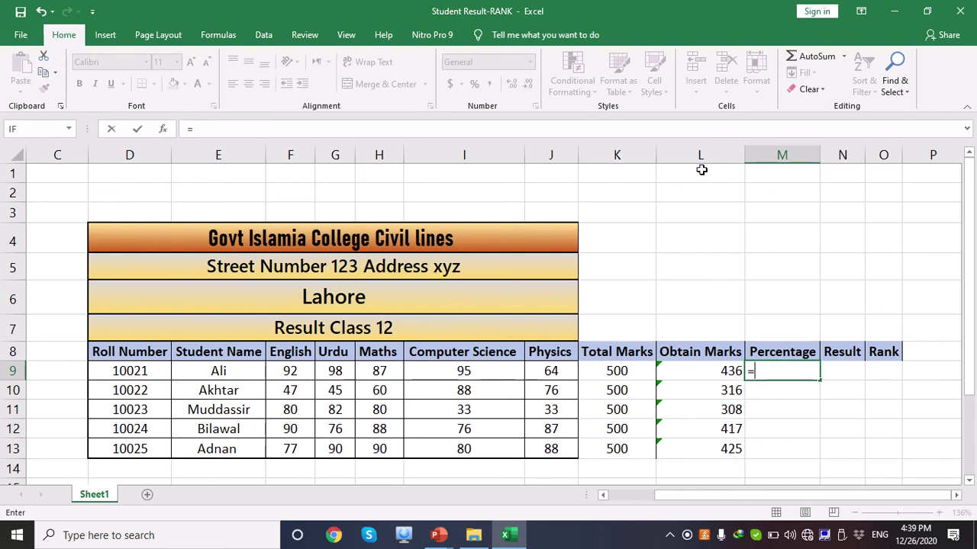
left_click(725, 371)
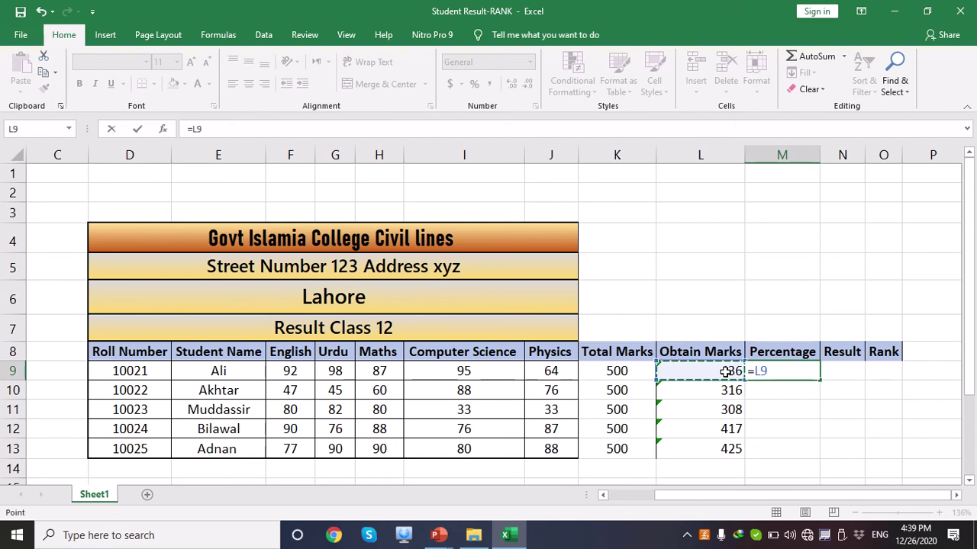
type("/")
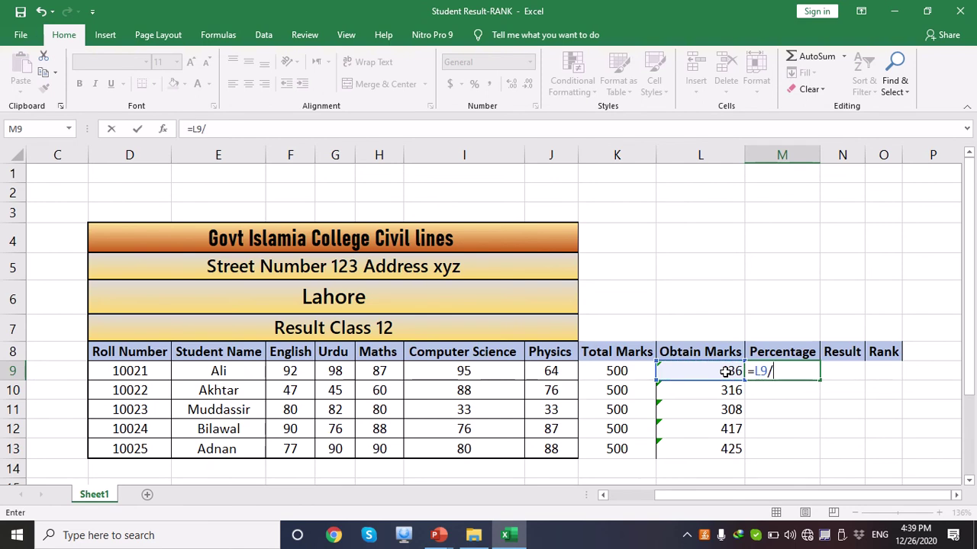
left_click(624, 370)
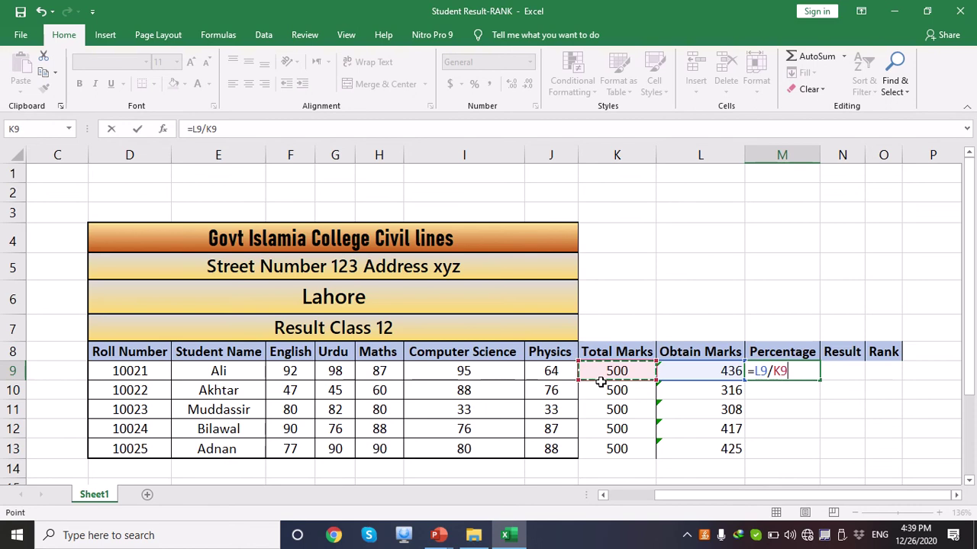
type("*")
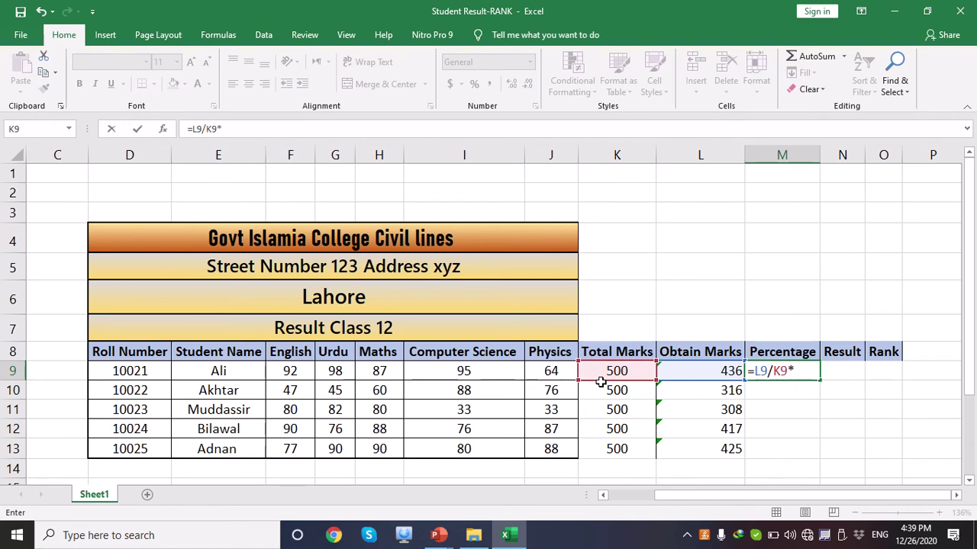
type("100")
left_click(277, 128)
key("Return")
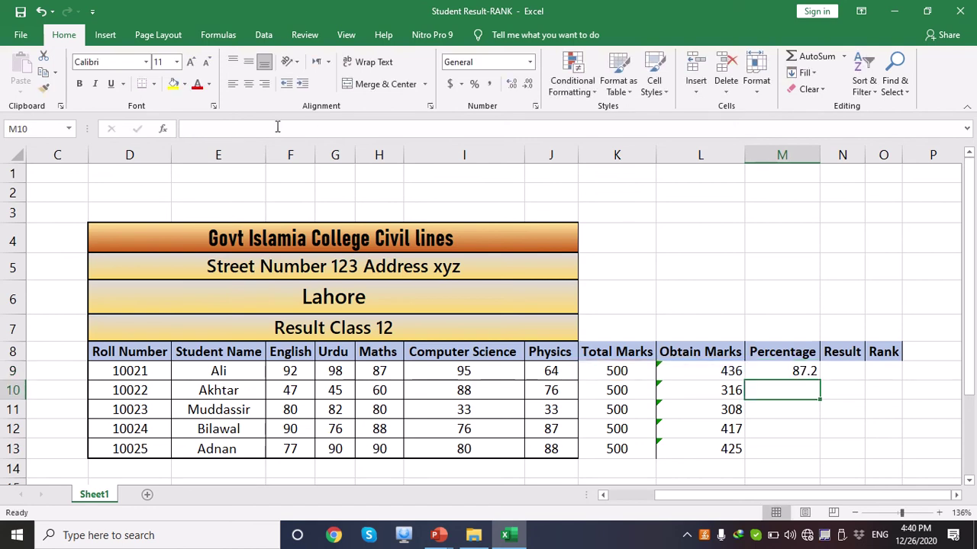
Fill the percentage formula from M9 down to M13 for the remaining students.
left_click(792, 370)
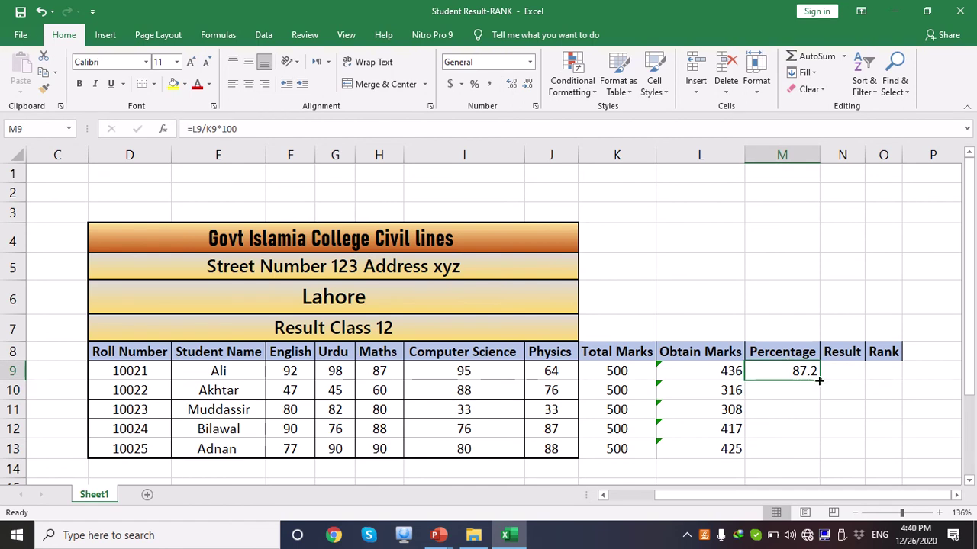
left_click_drag(820, 379, 817, 452)
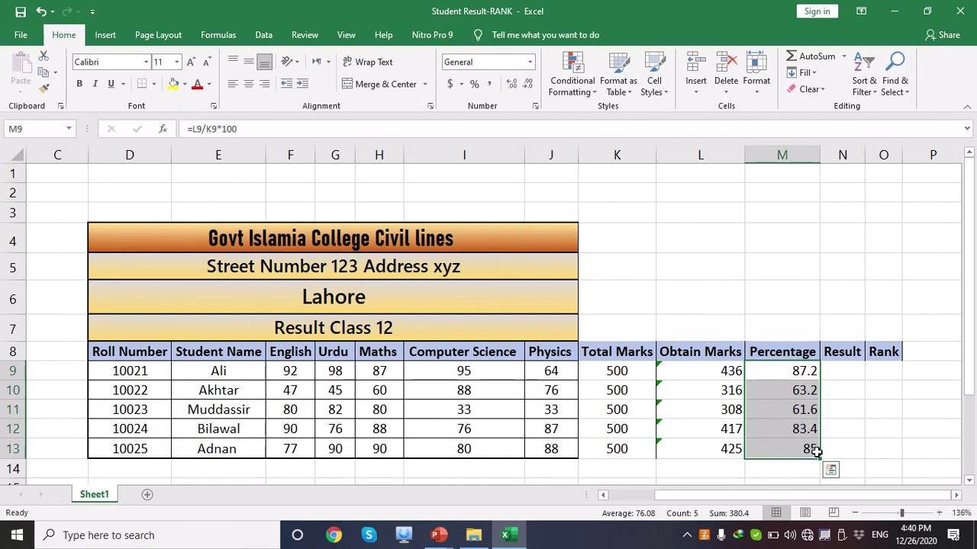
left_click_drag(970, 359, 972, 367)
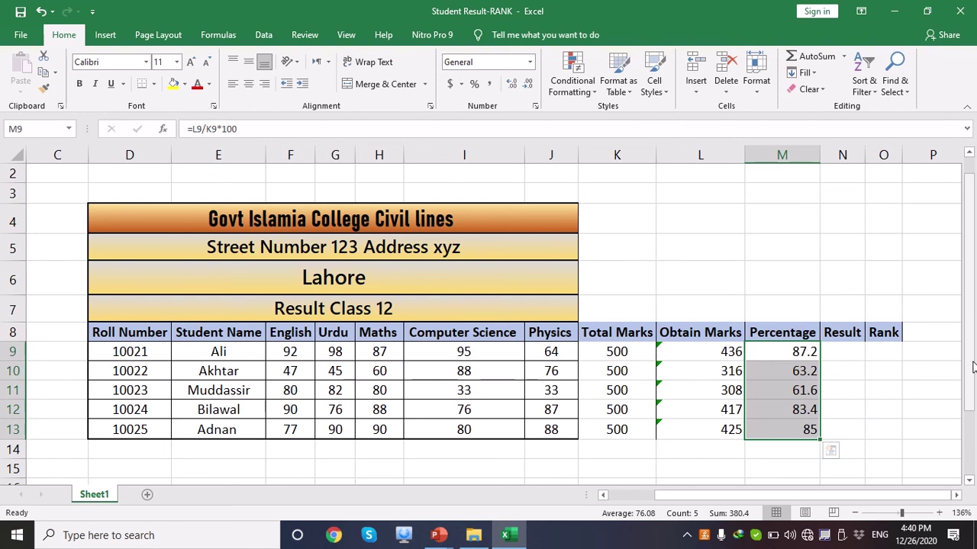
Write the passing rule "Pass 65%" as a note in M5, above the table headings.
left_click(762, 252)
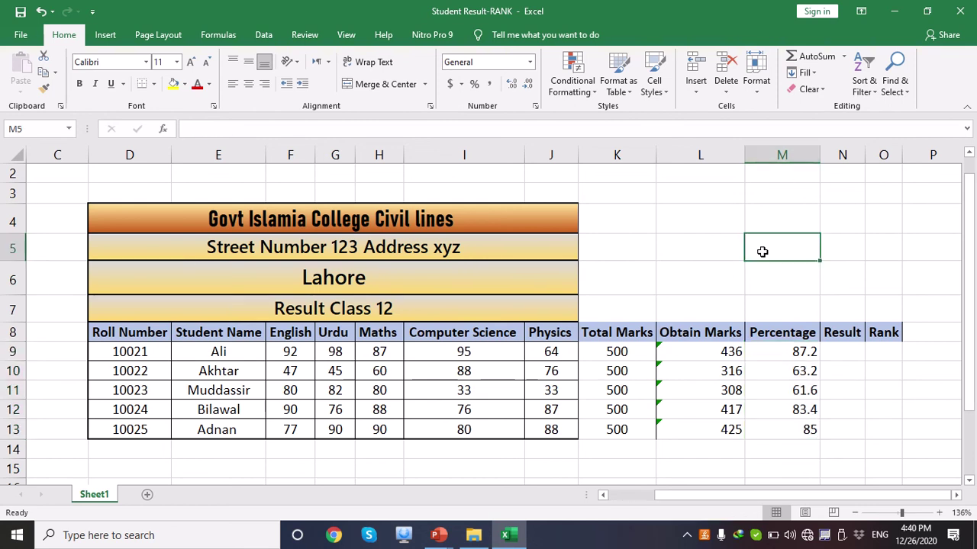
type("P")
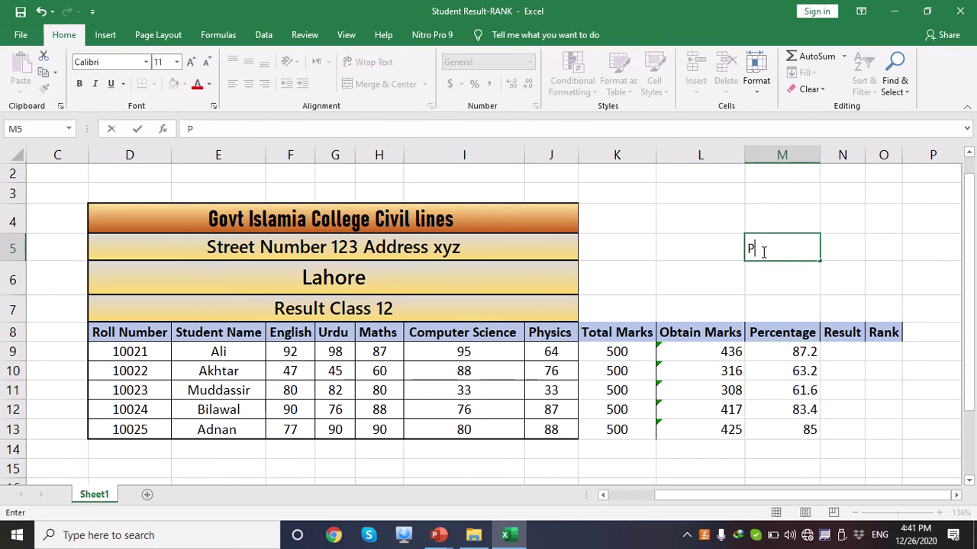
type("ass 65")
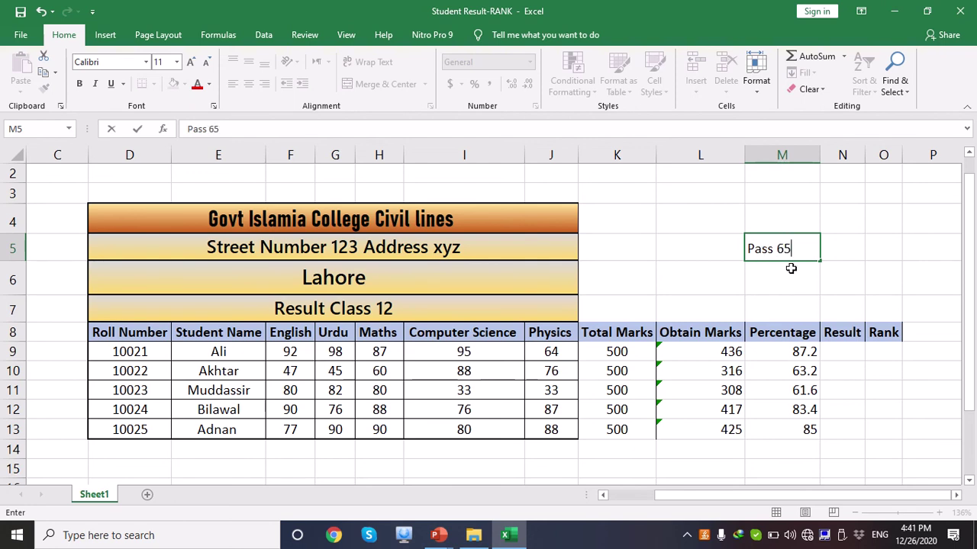
left_click(784, 282)
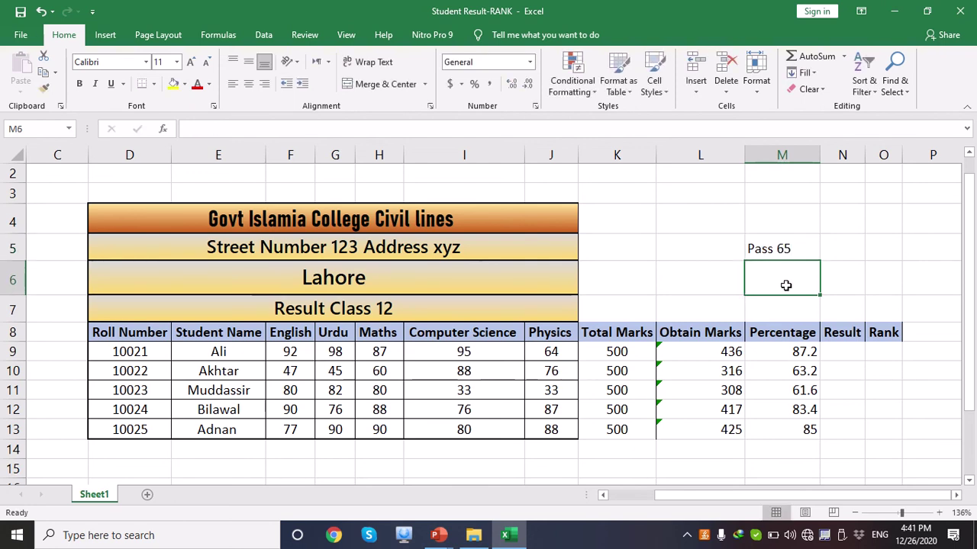
left_click(788, 250)
double_click(791, 250)
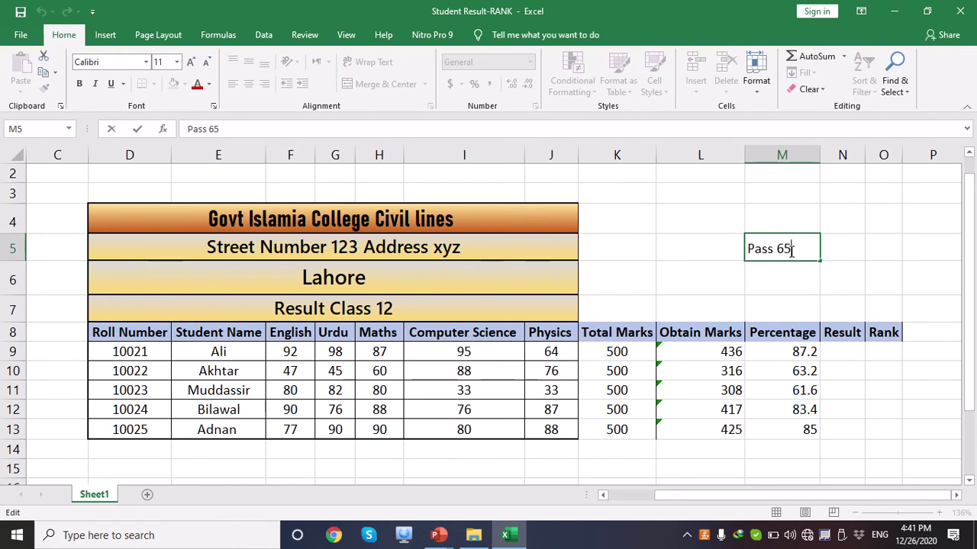
type("%")
left_click(790, 303)
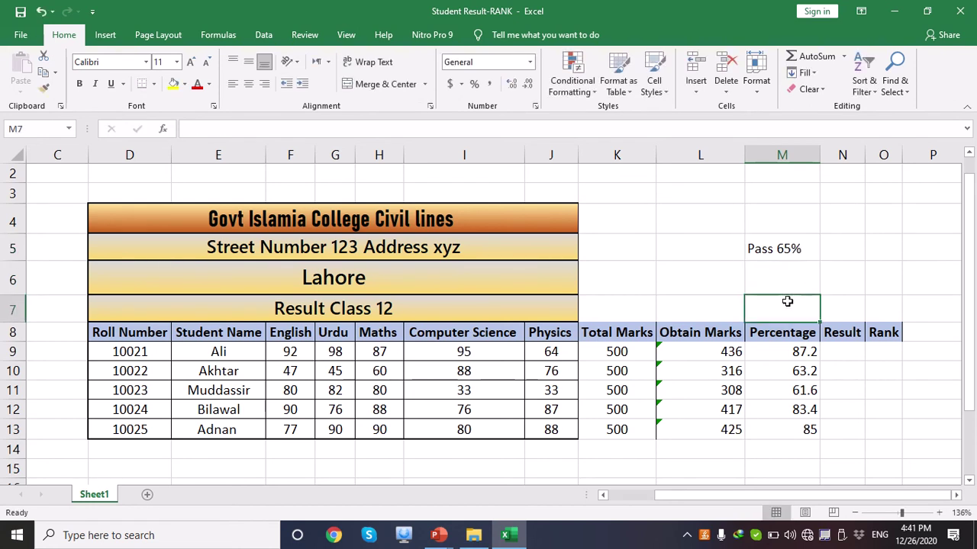
left_click(791, 286)
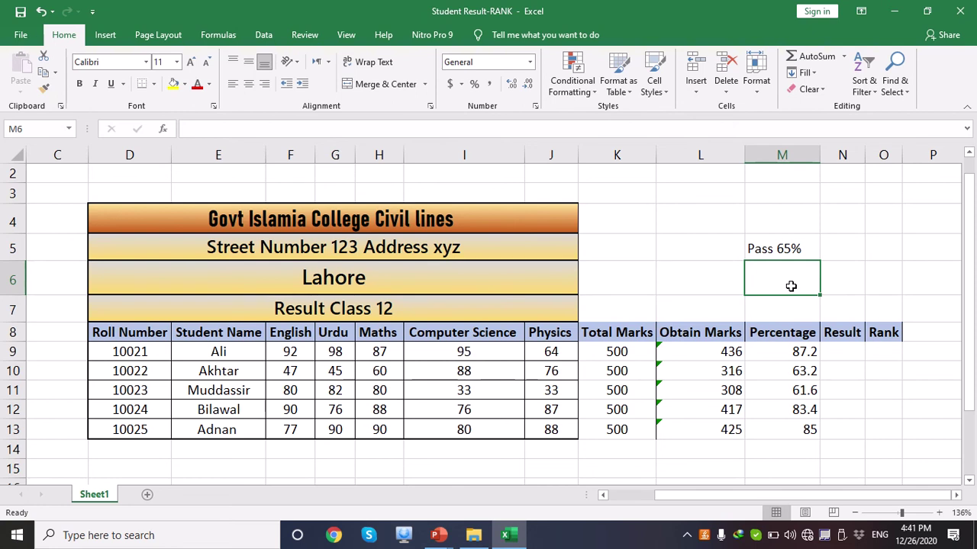
Enter the first student's result test in N9 as =IF(M9>65,""), comparing the percentage with 65 and leaving the true value empty.
left_click(844, 350)
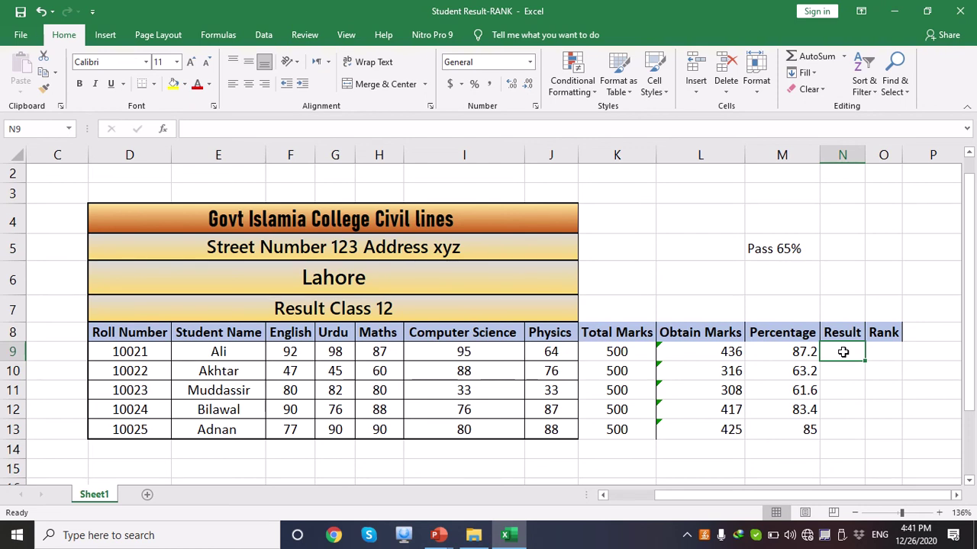
type("=")
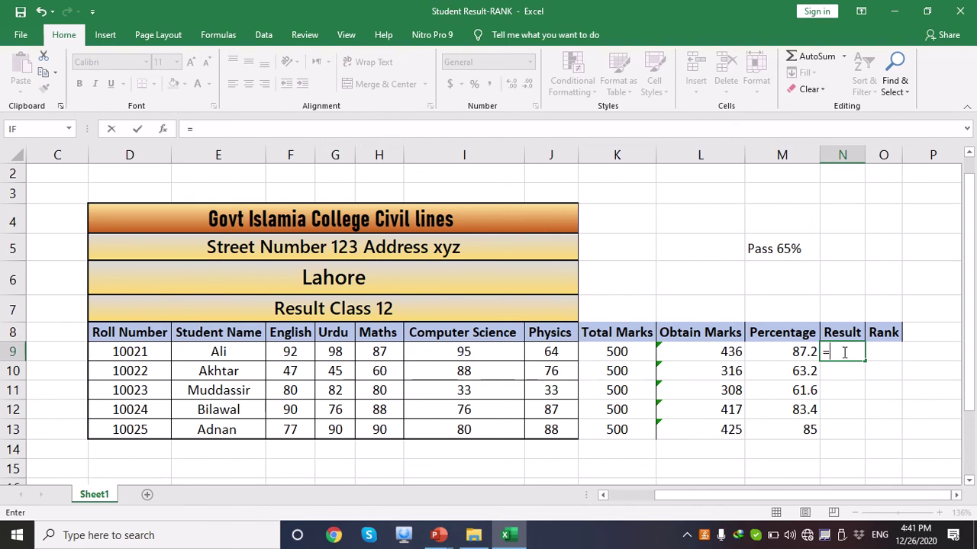
key("BackSpace")
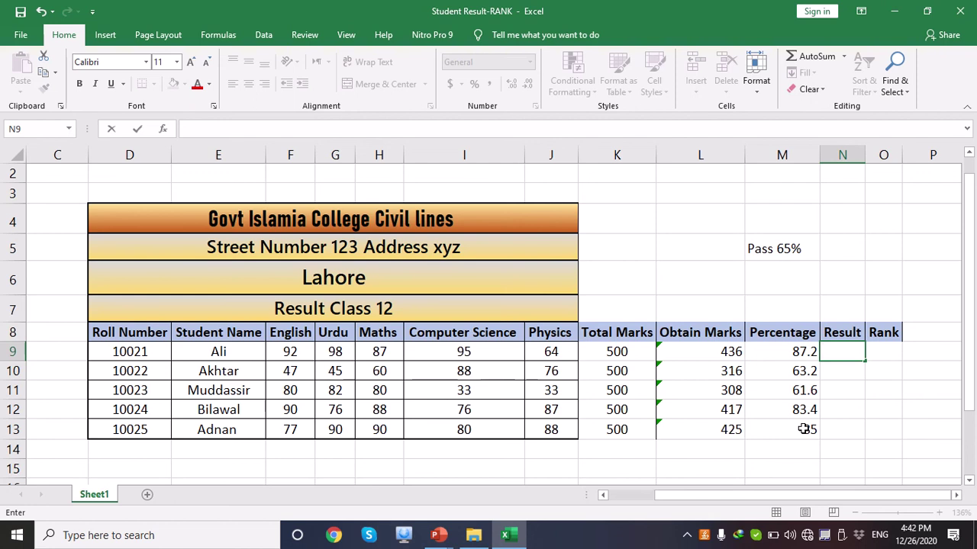
type("=")
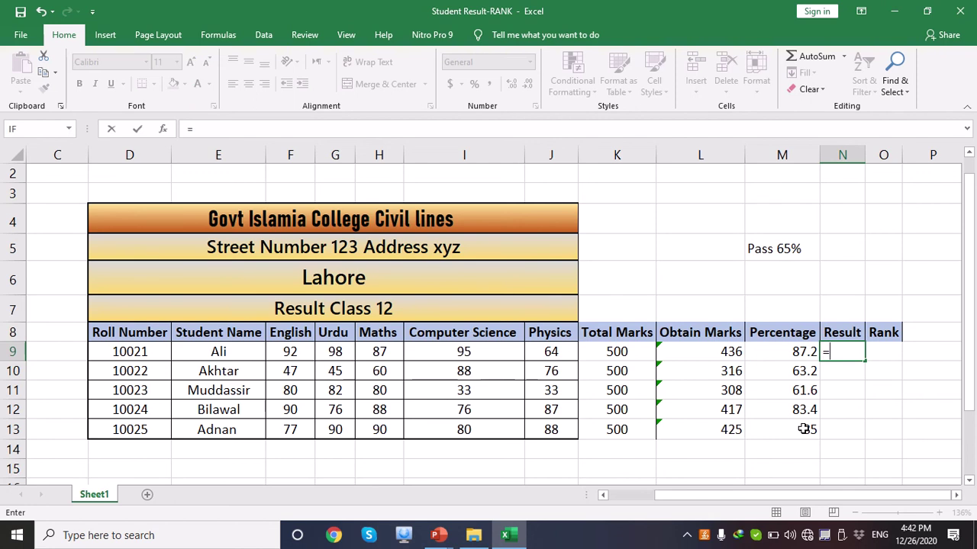
type("if")
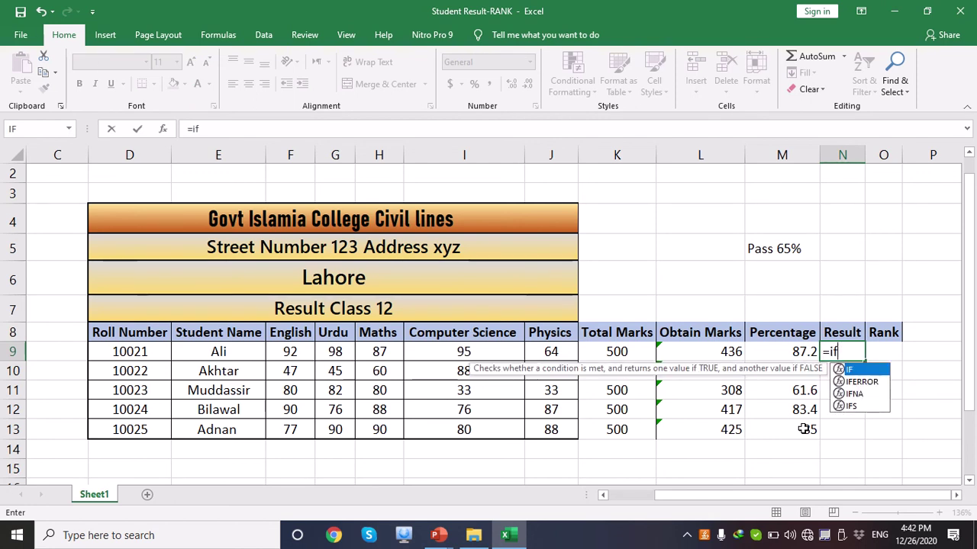
type("(")
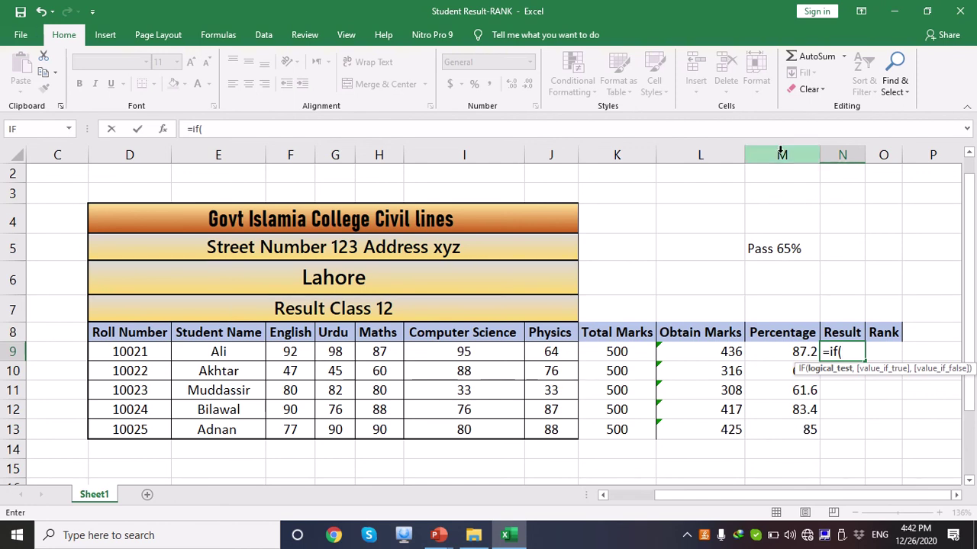
left_click(799, 351)
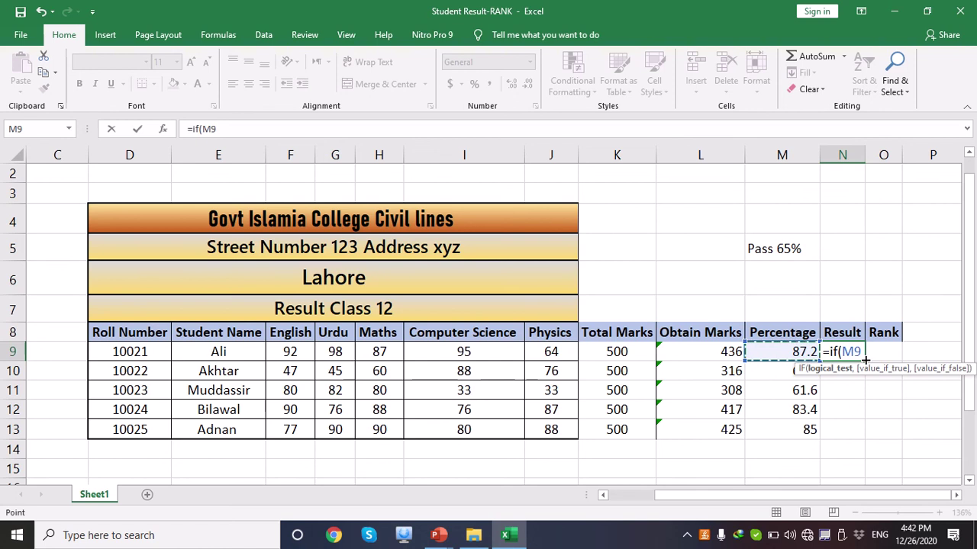
type(">")
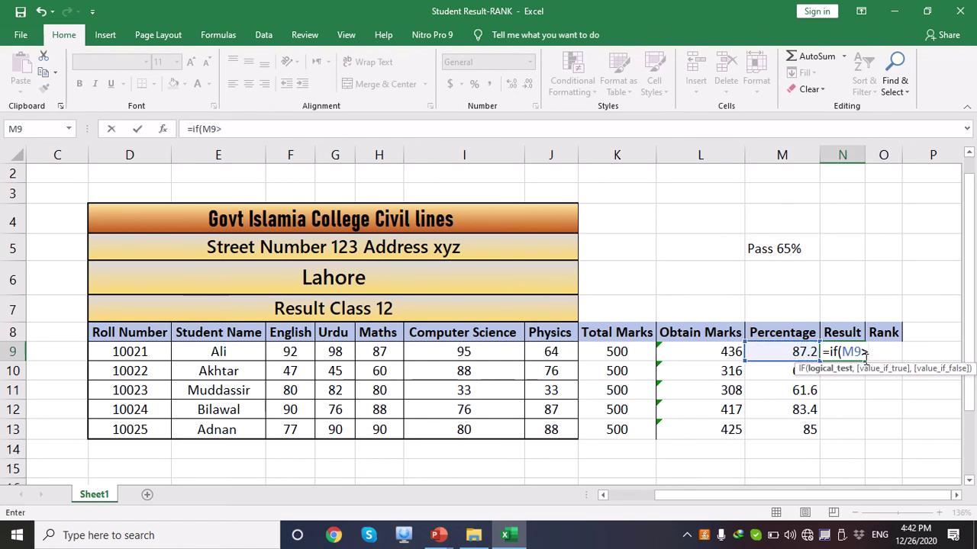
type("5")
type(",")
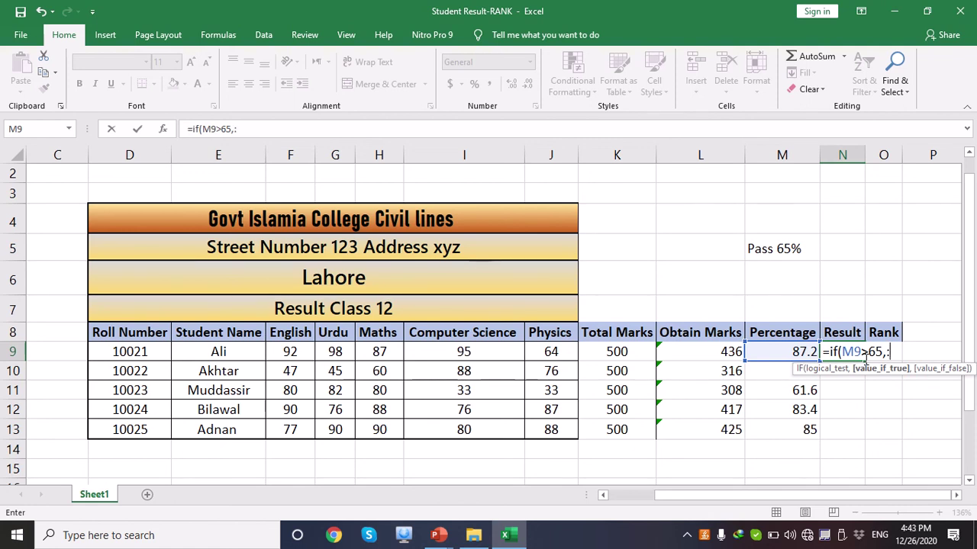
type(":")
key("BackSpace")
type("\"\"")
key("Escape")
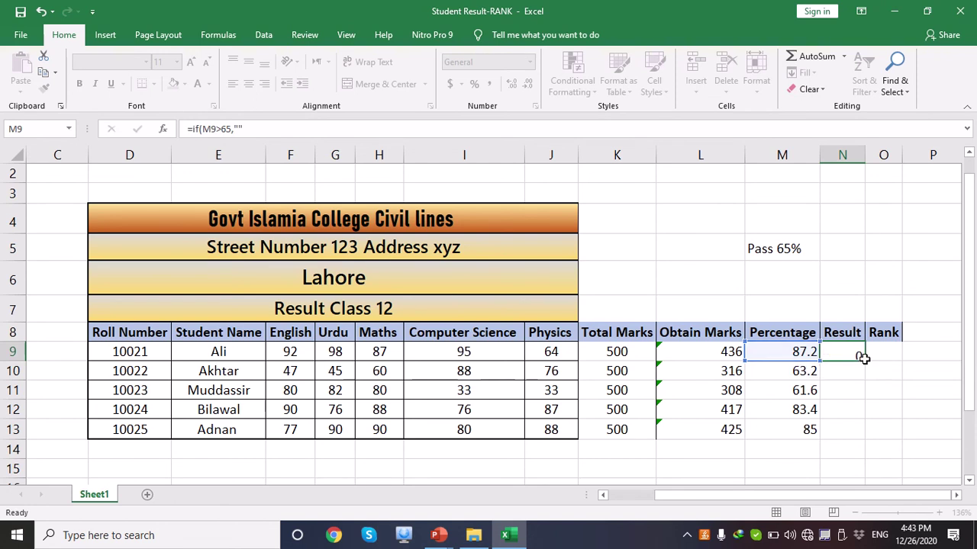
key("Left")
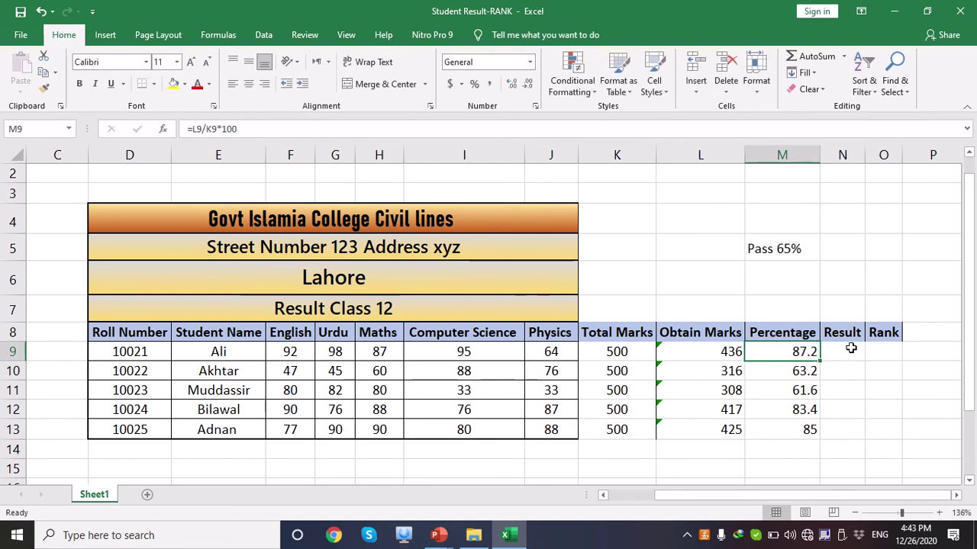
Complete the result formula in N9 as =IF(M9>65,"Pass","Fail") and reselect the cell.
left_click(851, 348)
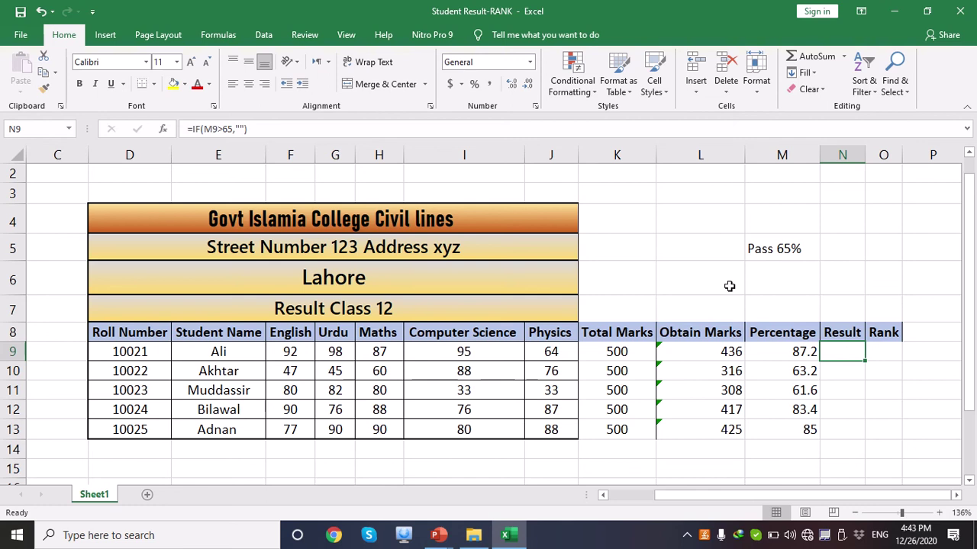
left_click(241, 128)
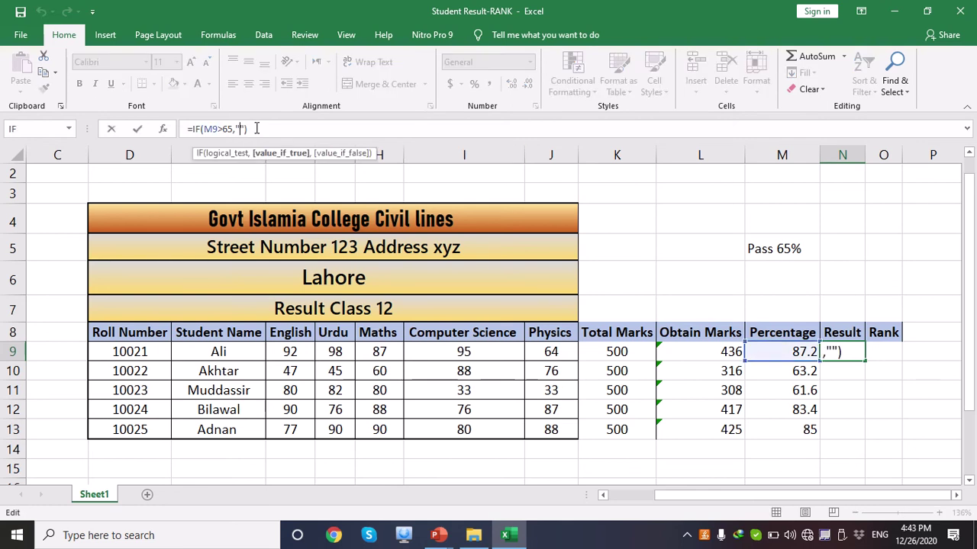
type("Pass")
key("Right")
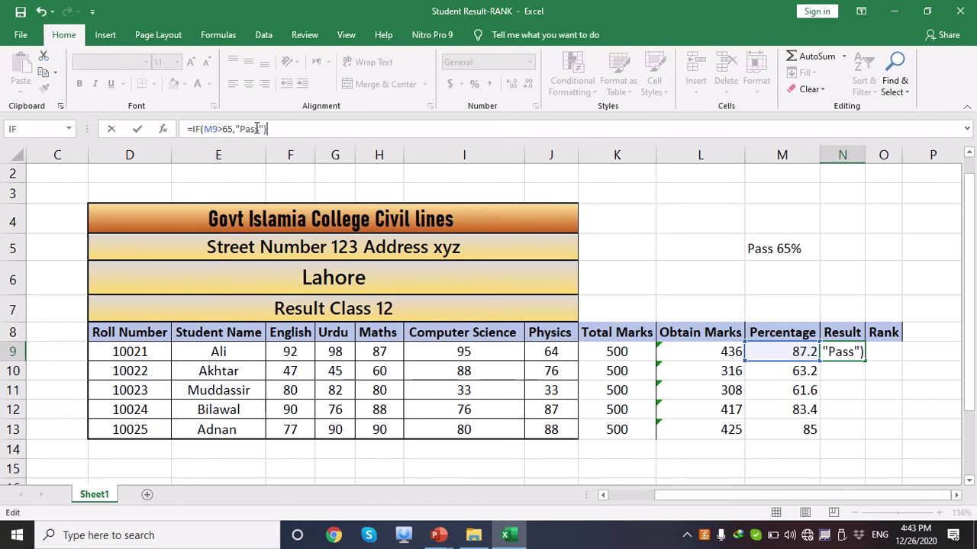
key("BackSpace")
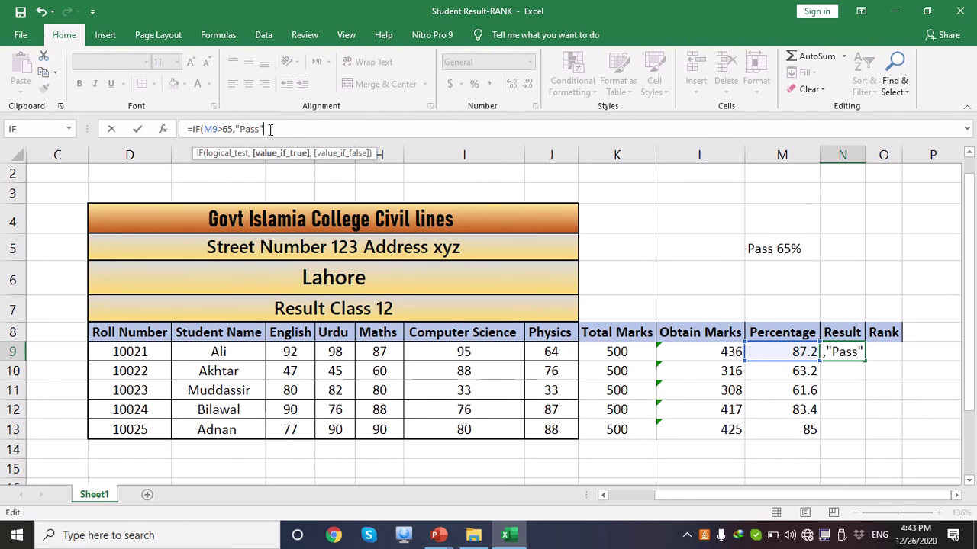
type(",")
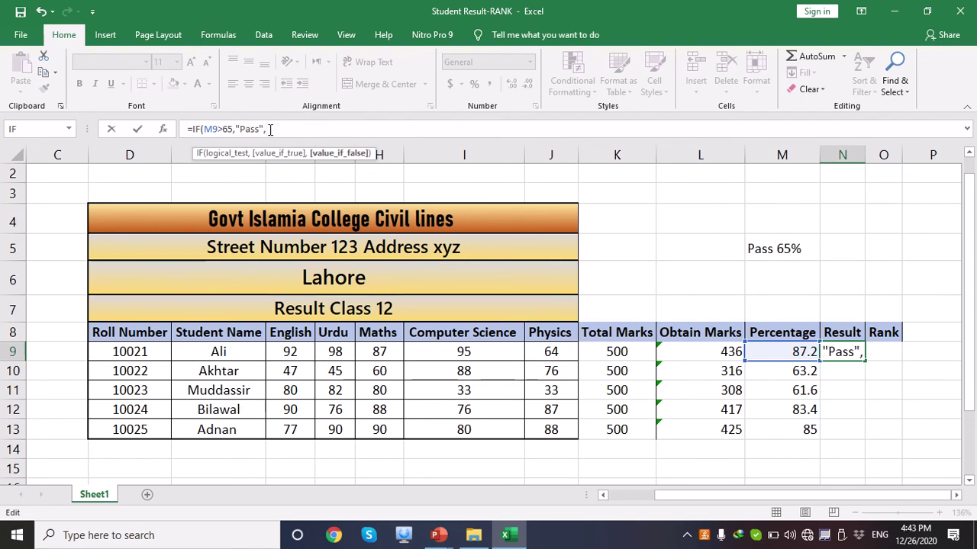
type("\"\"")
left_click(270, 129)
type("fail")
type(")")
key("Return")
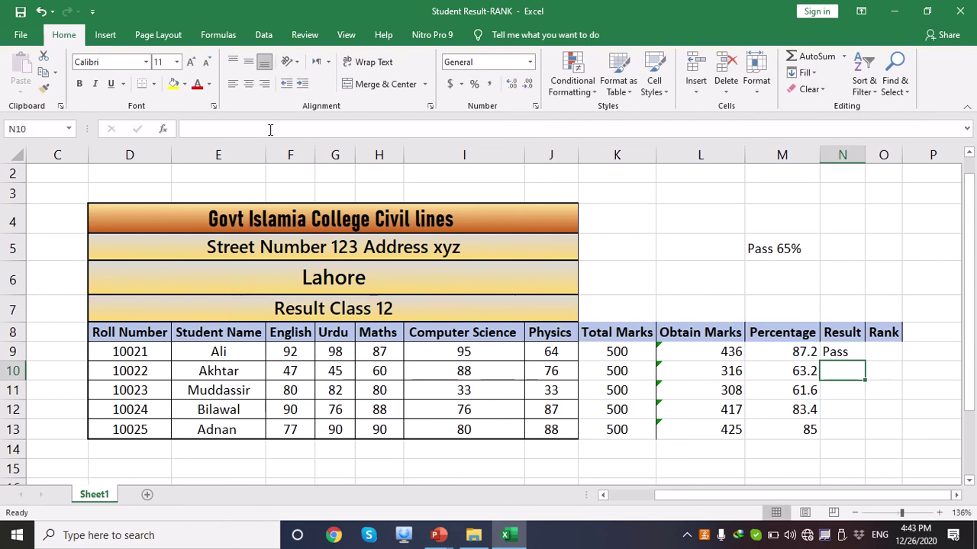
right_click(838, 352)
key("Escape")
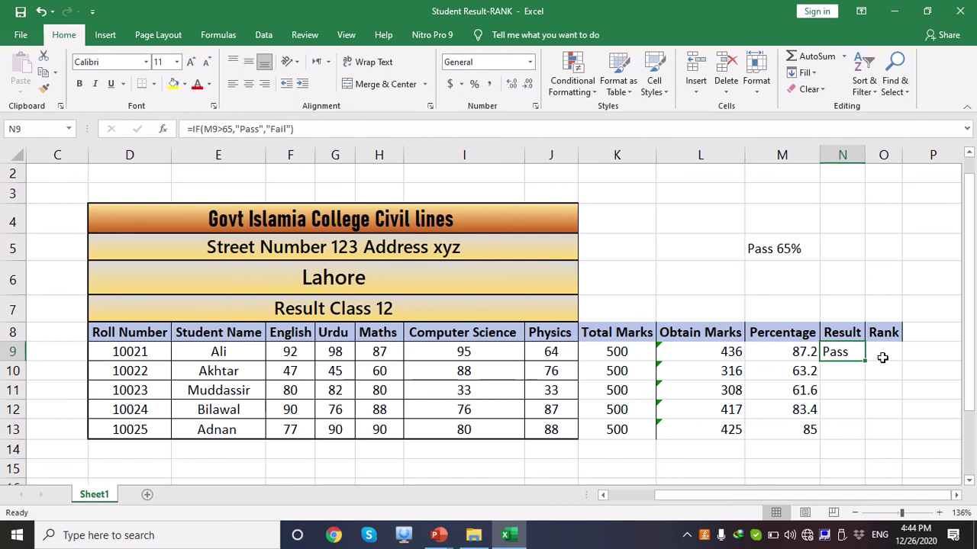
Fill the pass/fail formula from N9 down to N13 for the remaining students.
left_click_drag(867, 360, 856, 431)
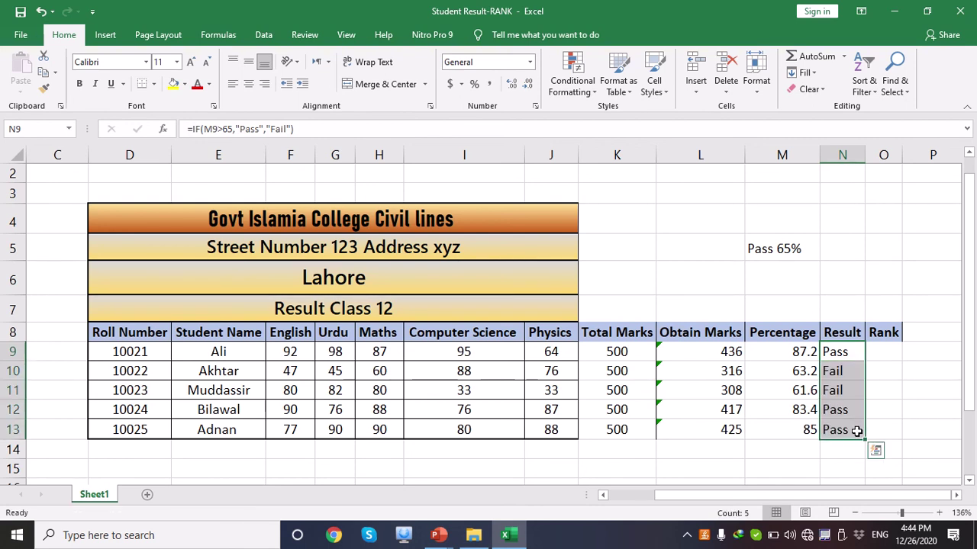
left_click(885, 393)
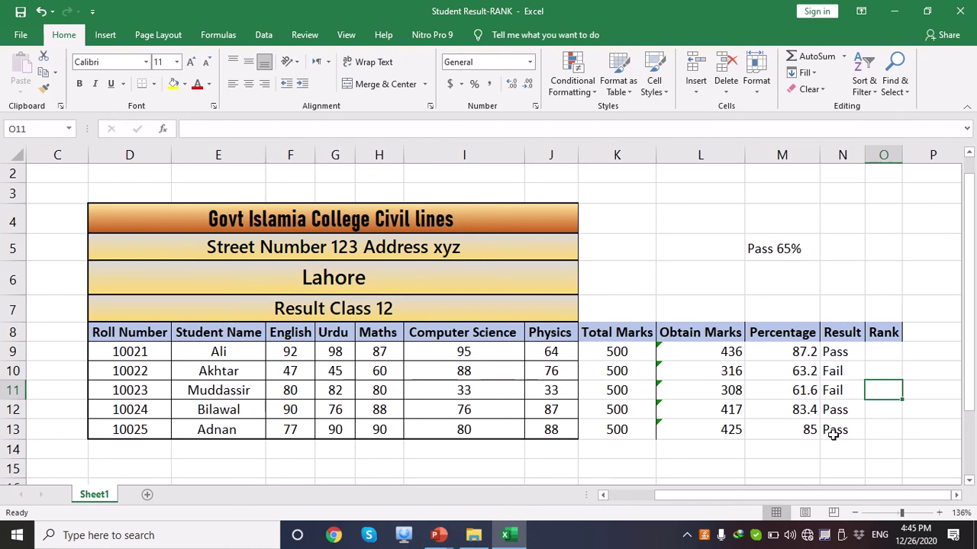
Change the pass threshold in N9 so the formula reads =IF(M9>60,"Pass","Fail") and fill it down to N13.
left_click(853, 356)
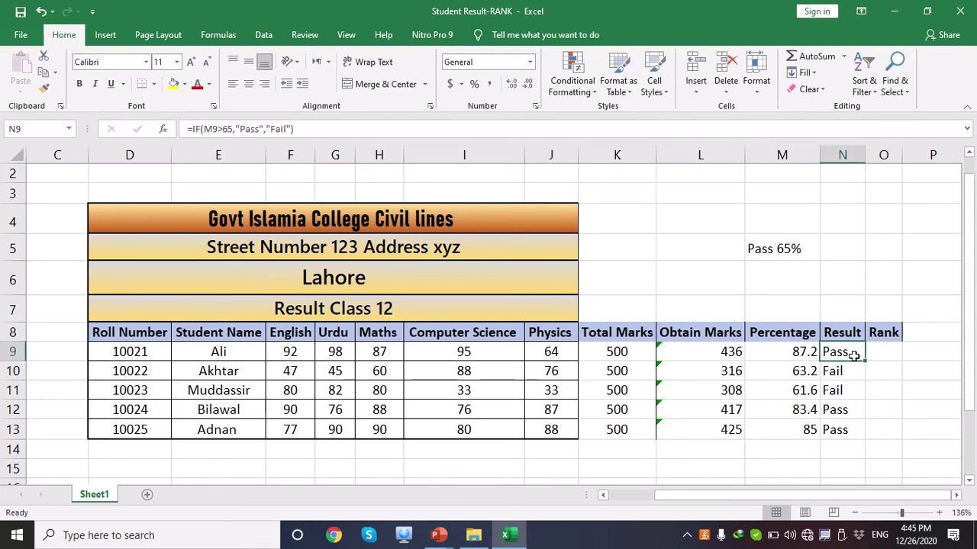
left_click(233, 131)
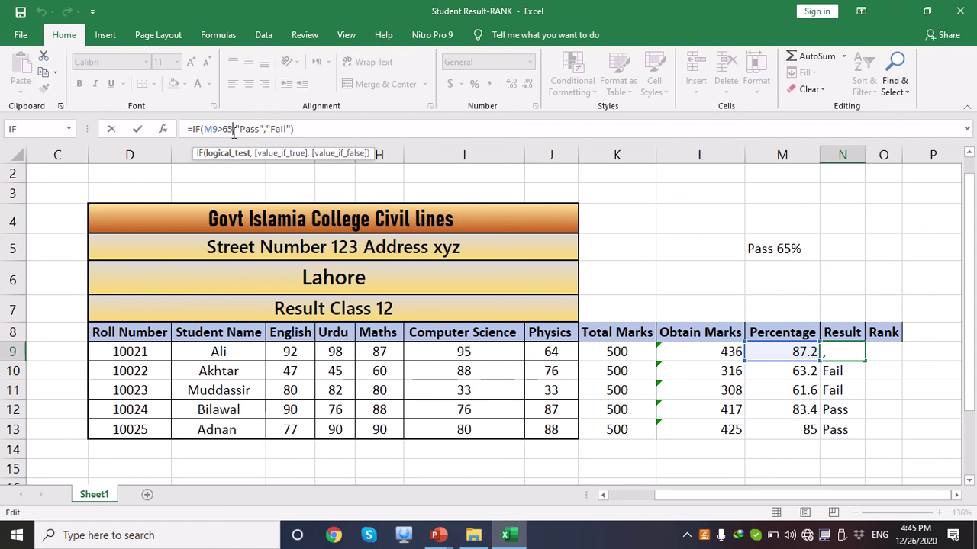
key("BackSpace")
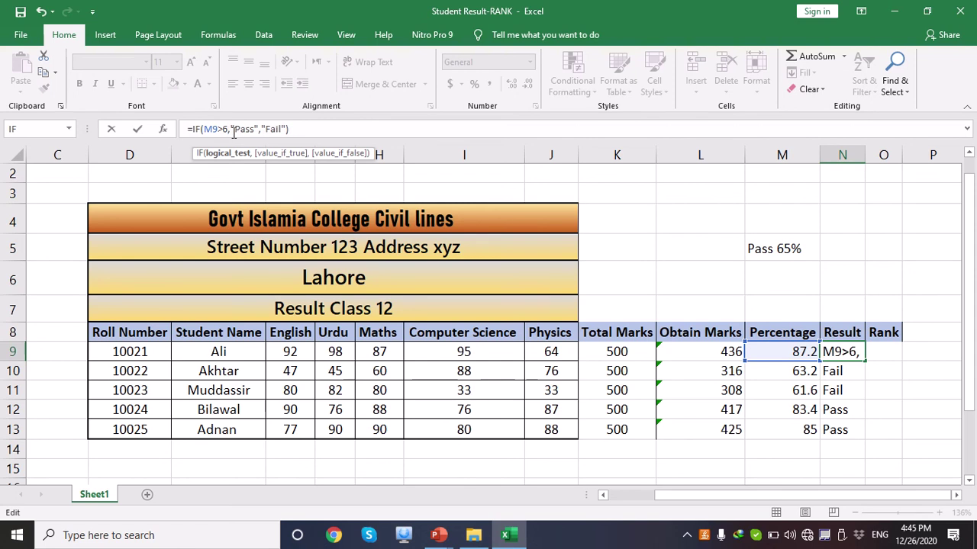
type("0")
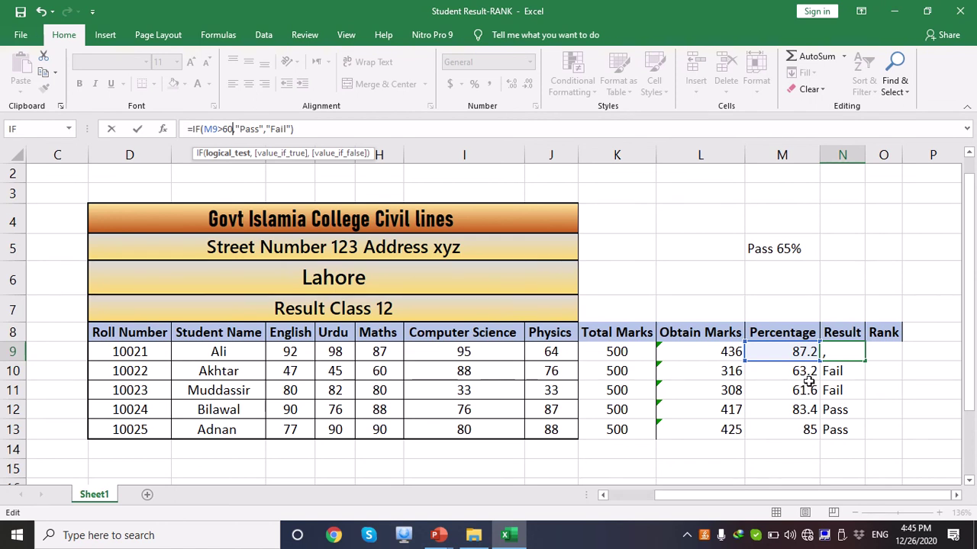
left_click(324, 131)
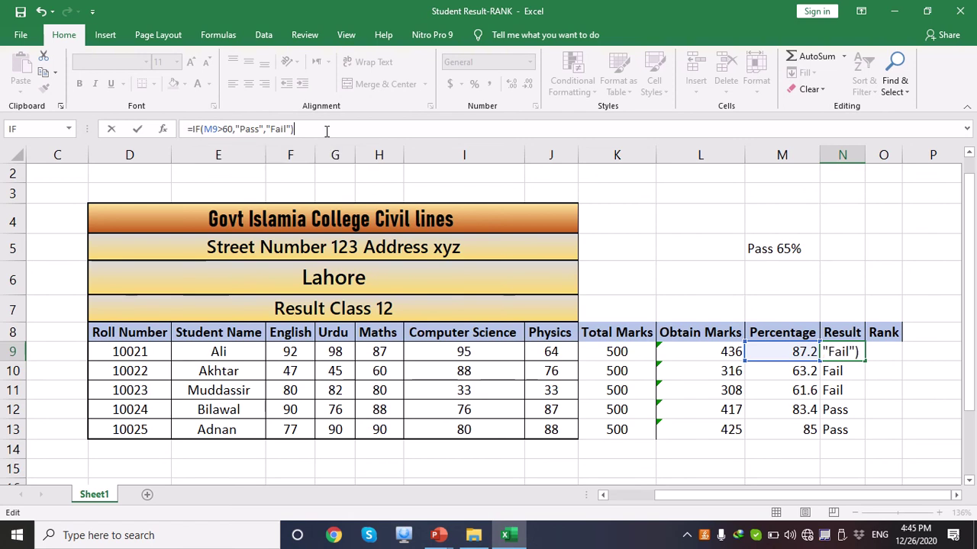
key("Return")
key("Return")
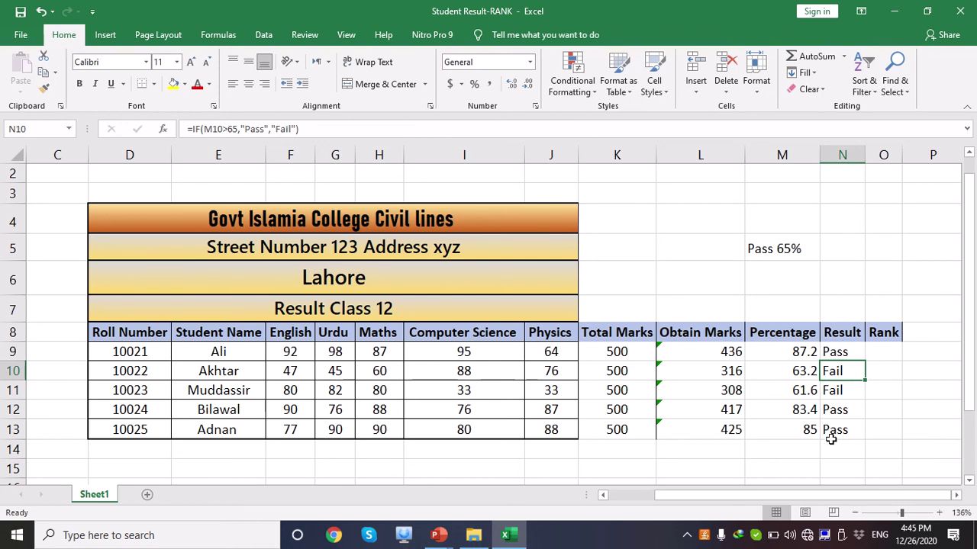
left_click(855, 352)
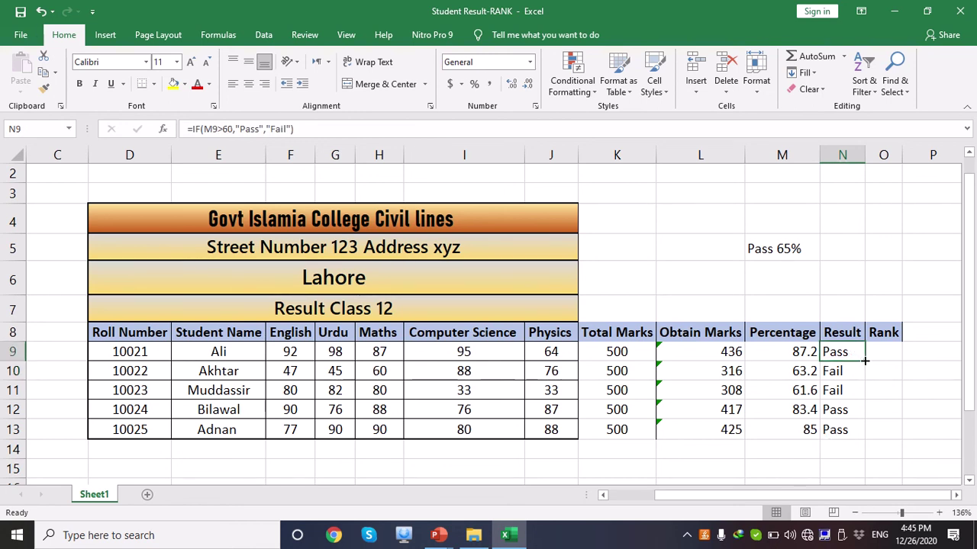
left_click_drag(865, 361, 859, 435)
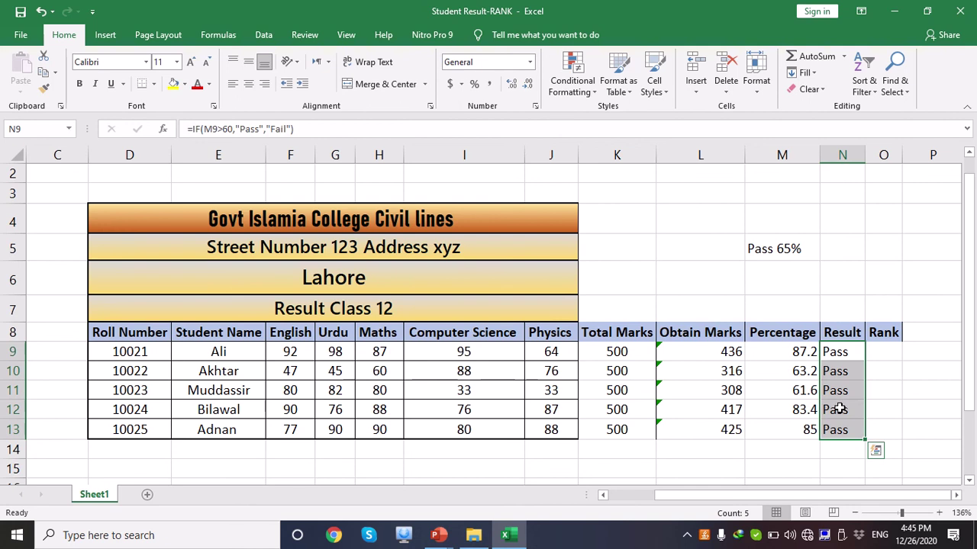
Change the passing rule note in M5 to "Pass 60%" and review the result formula in N9.
double_click(792, 243)
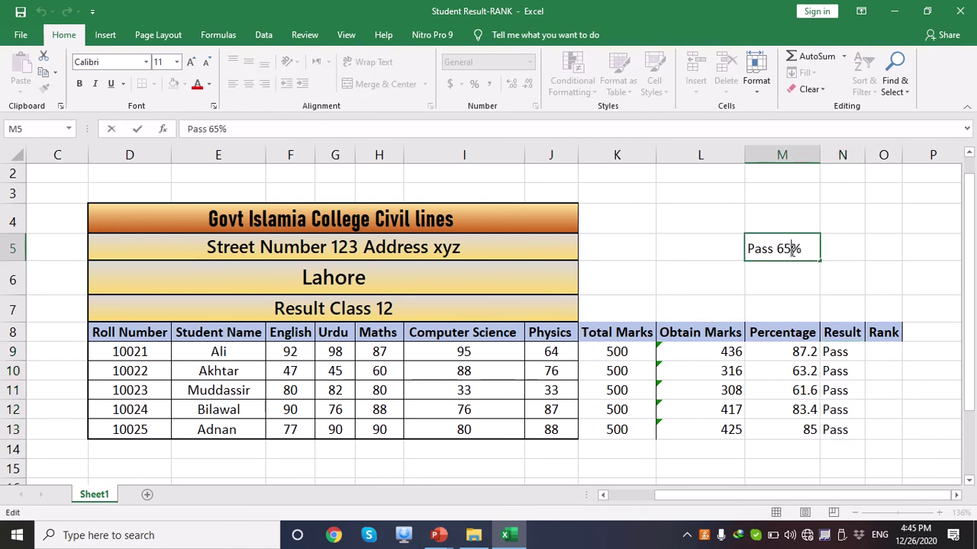
key("BackSpace")
type("0")
left_click(838, 351)
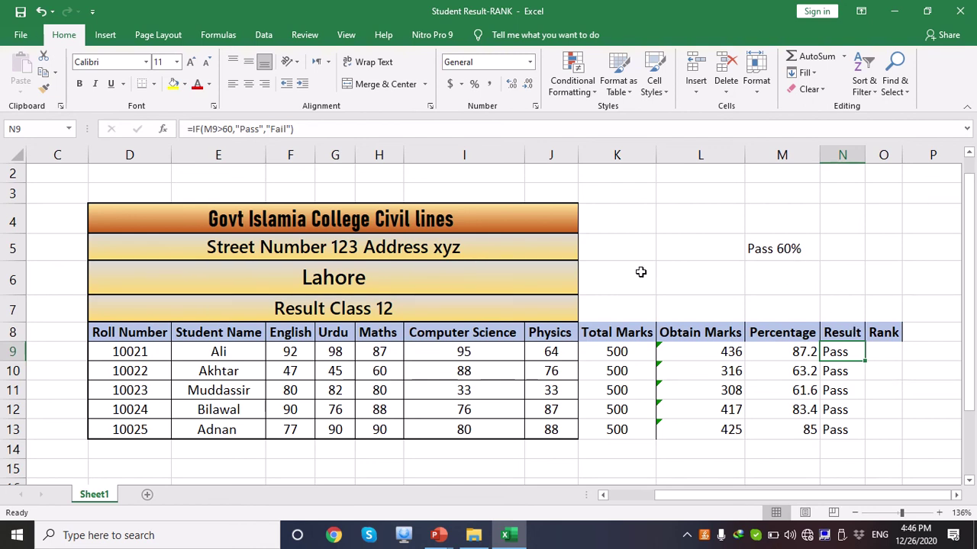
left_click(308, 128)
key("Return")
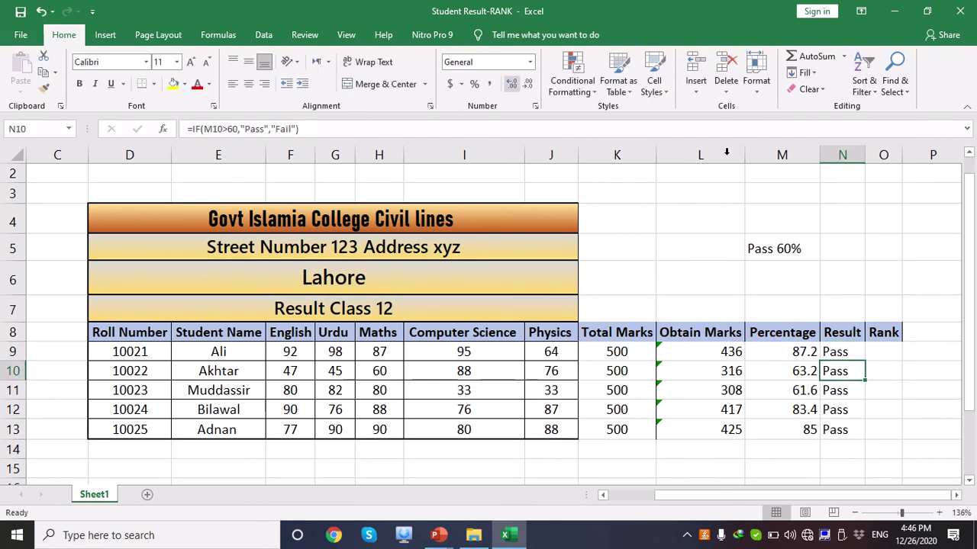
Set the passing rule note in M5 back to "Pass 65%".
double_click(788, 252)
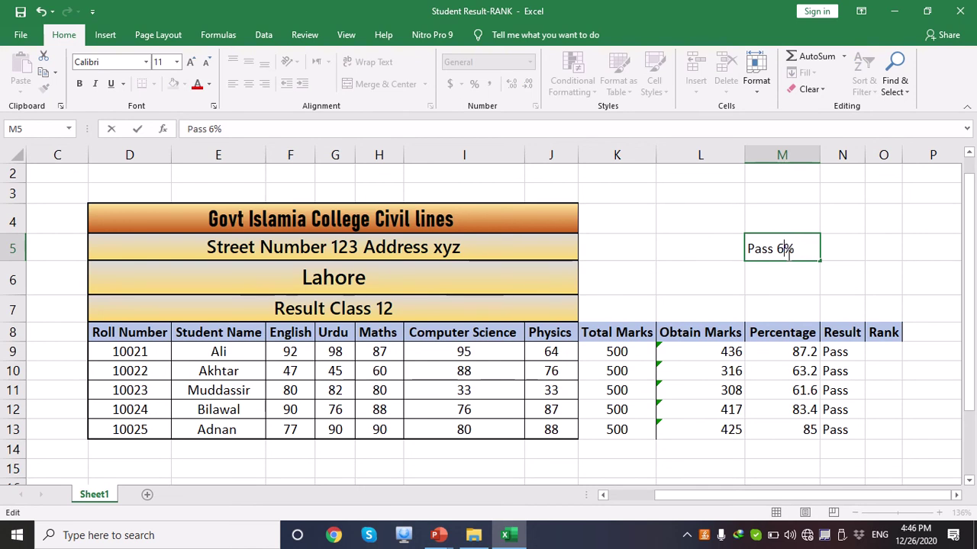
type("5")
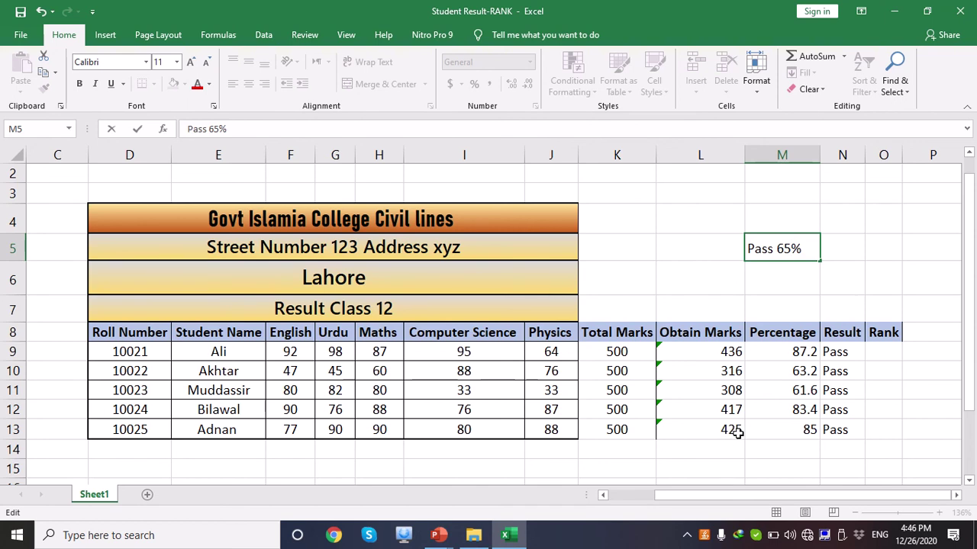
Set the last student's Computer Science mark in I13 to 90.
left_click(487, 429)
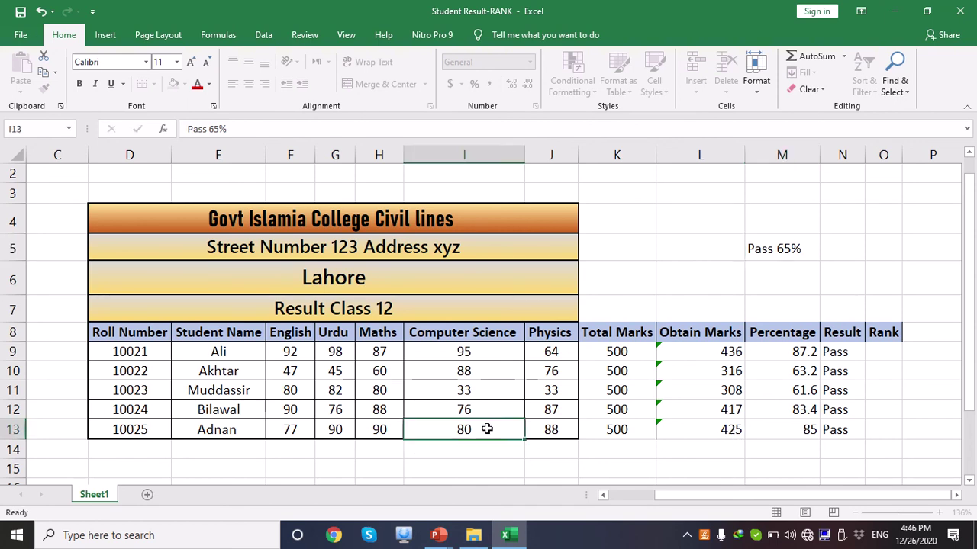
type("8")
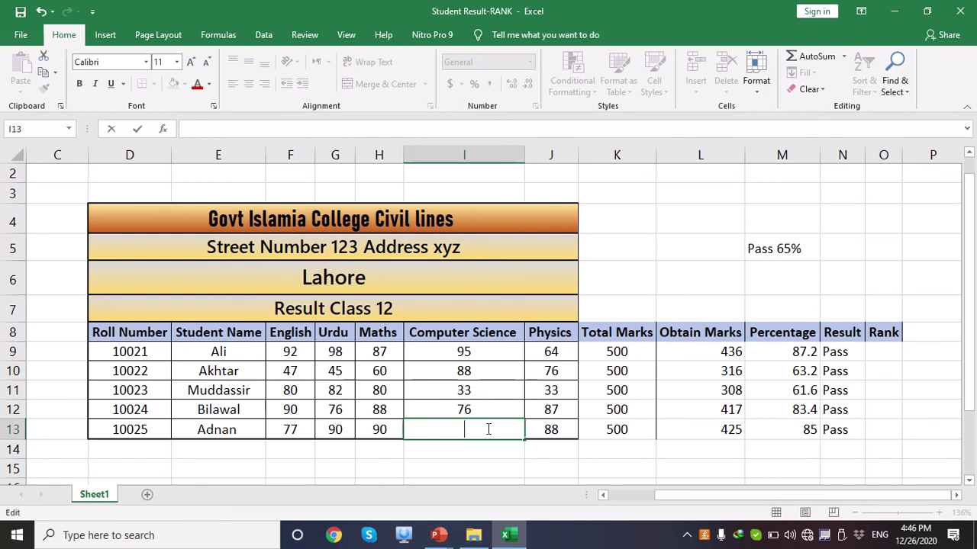
type("90")
left_click(558, 434)
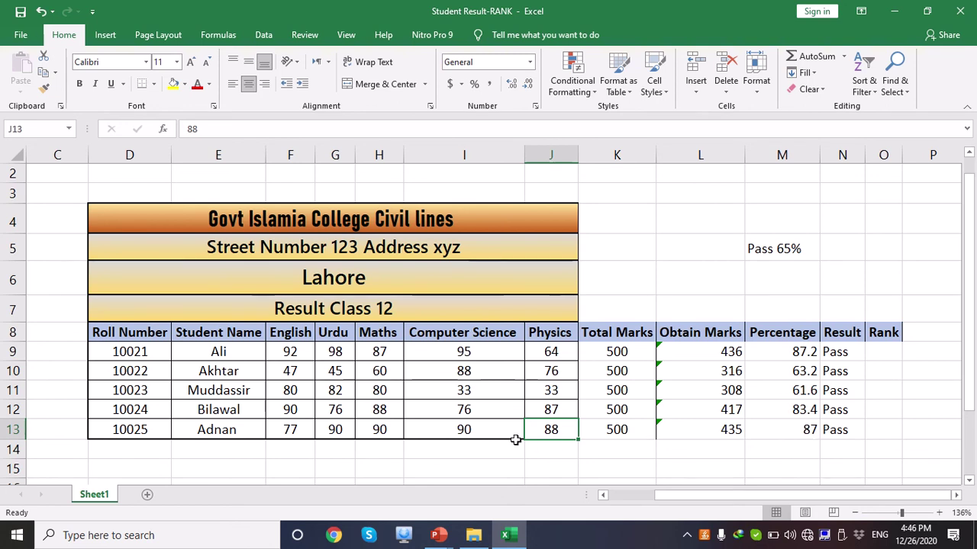
Restore the last student's Computer Science mark in I13 to 80.
double_click(468, 429)
key("BackSpace")
key("BackSpace")
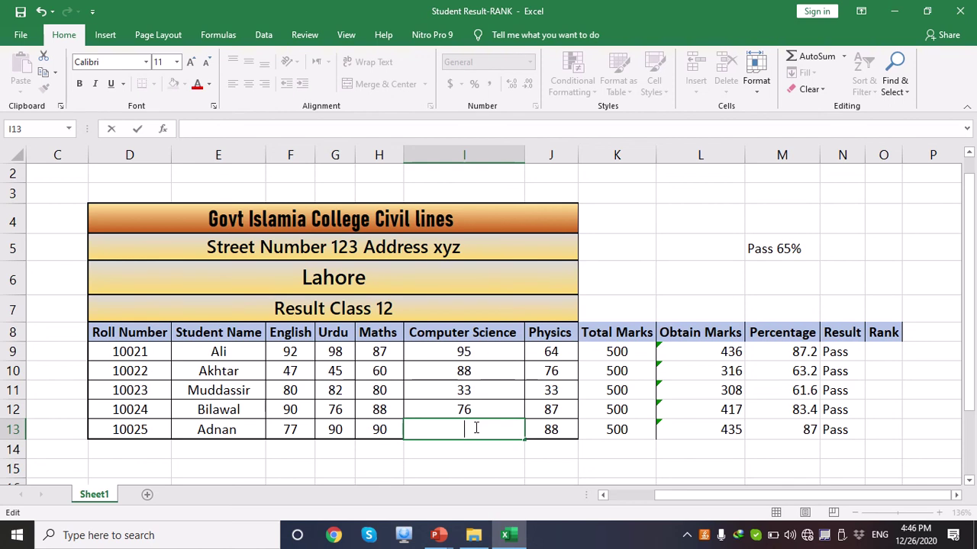
type("80")
left_click(621, 457)
Set the threshold in N9 back to 65 as =IF(M9>65,"Pass","Fail") and fill the formula down to N13.
left_click(844, 350)
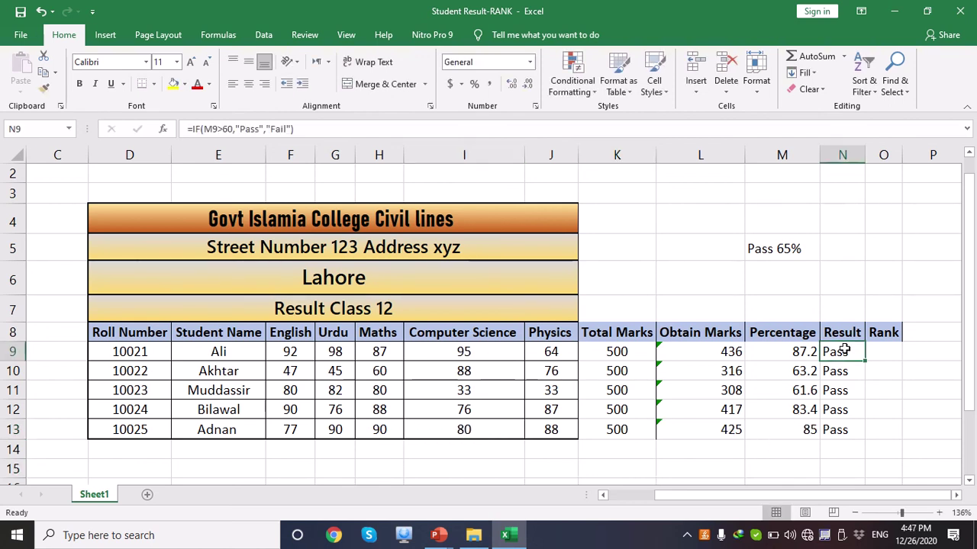
left_click(234, 129)
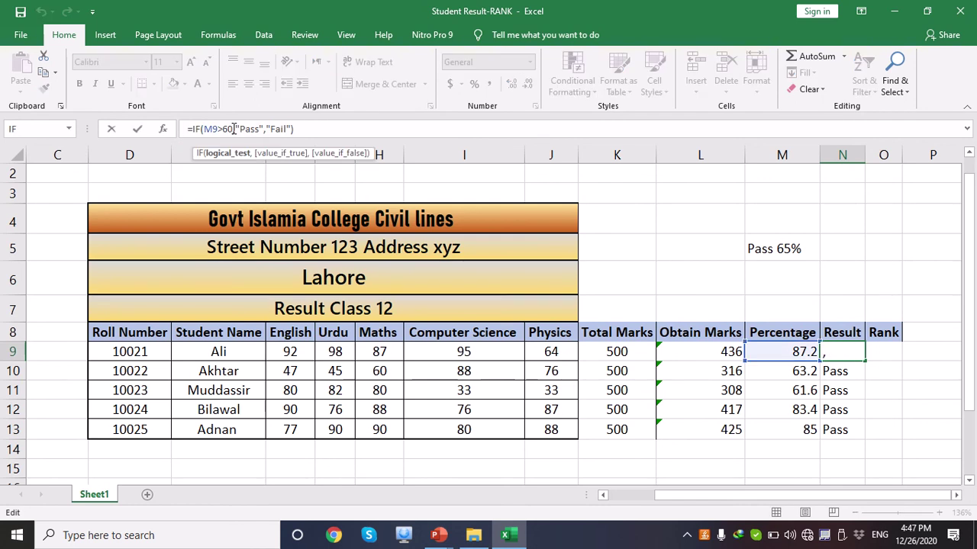
key("BackSpace")
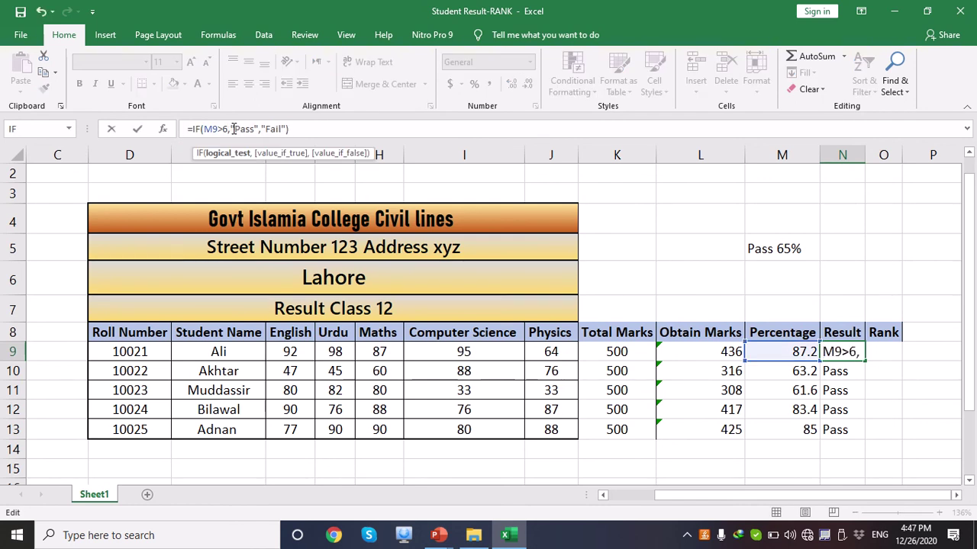
type("5")
left_click(306, 129)
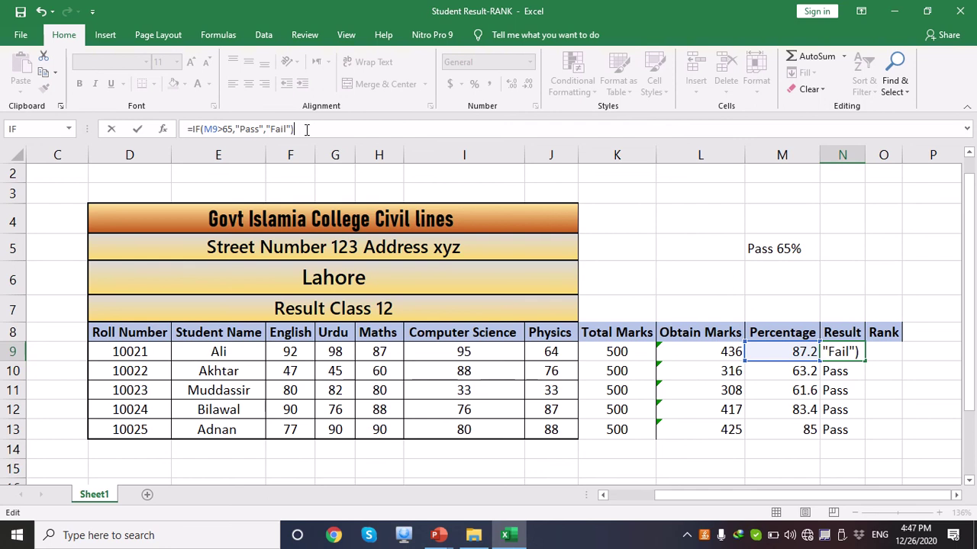
key("Return")
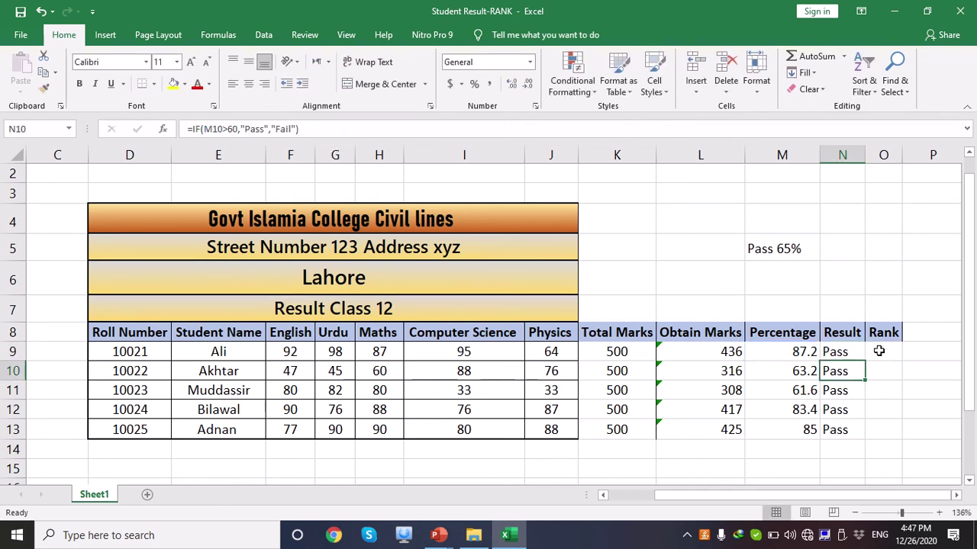
left_click(847, 352)
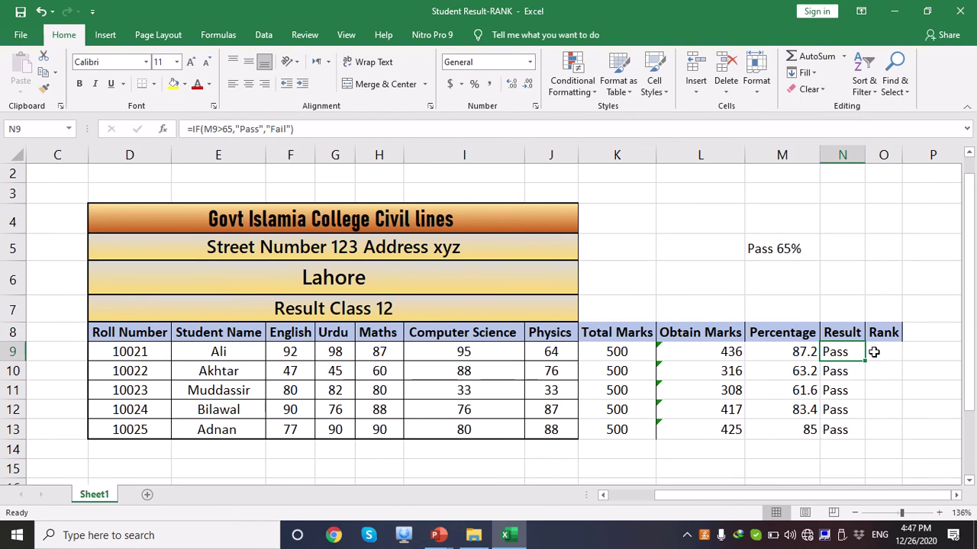
left_click_drag(866, 361, 854, 450)
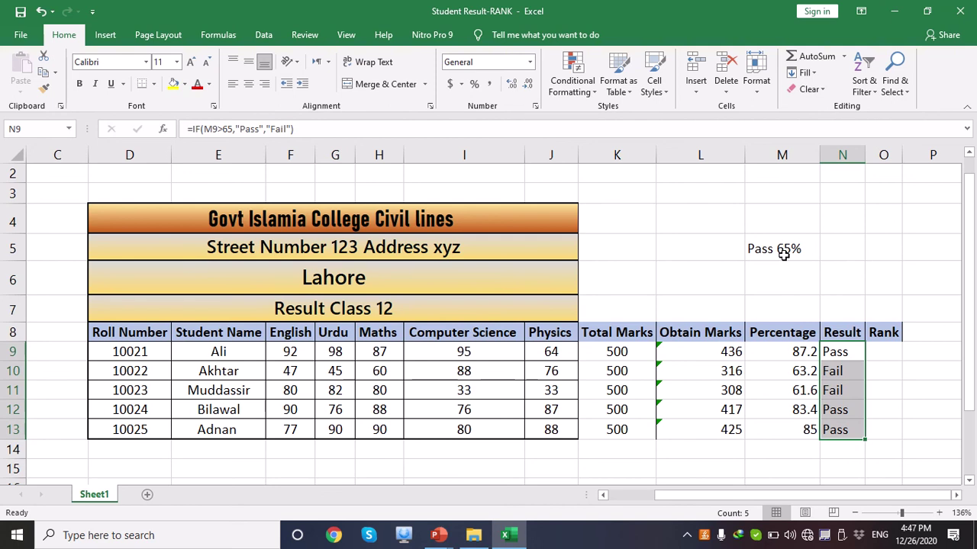
Begin the first student's rank formula in O9 as =rank(M9, with the percentage as the number to rank.
left_click(887, 357)
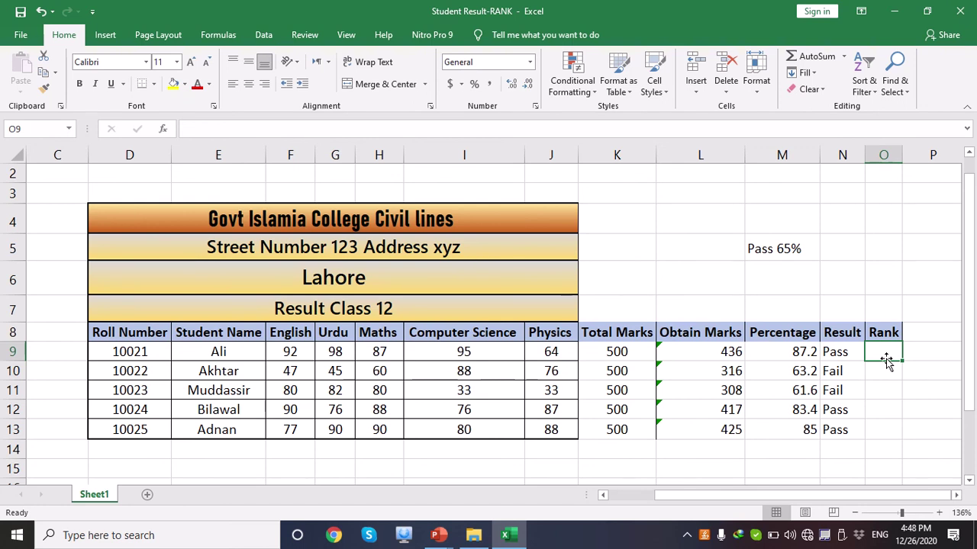
type("=")
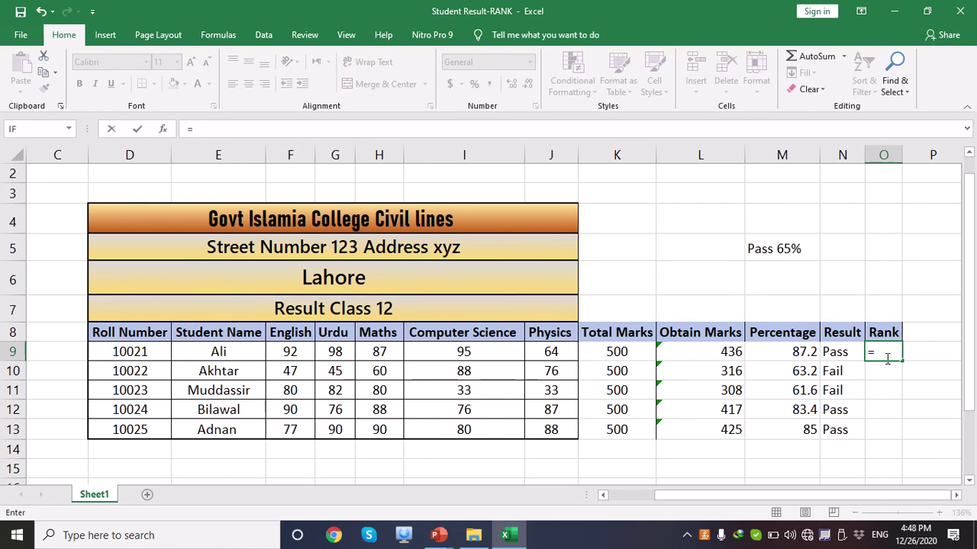
type("ra")
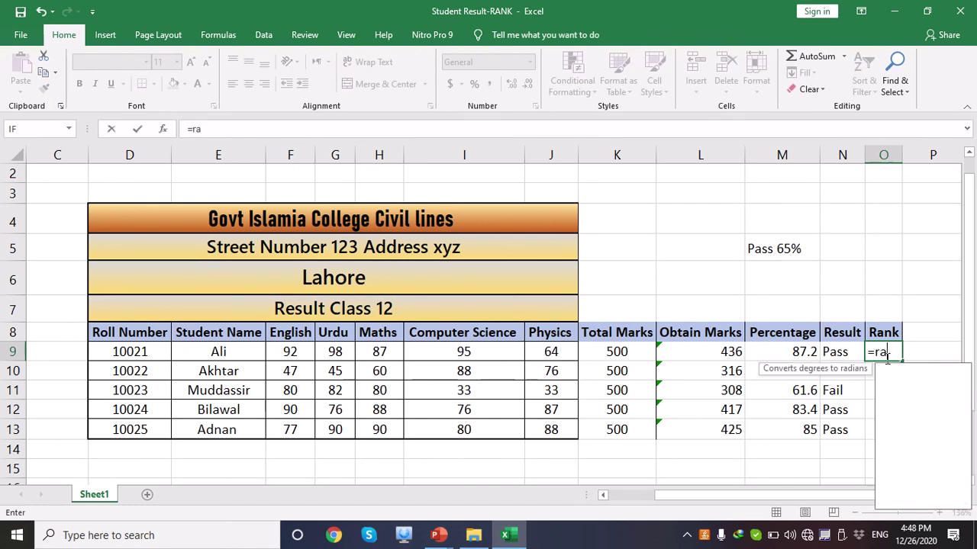
type("nk")
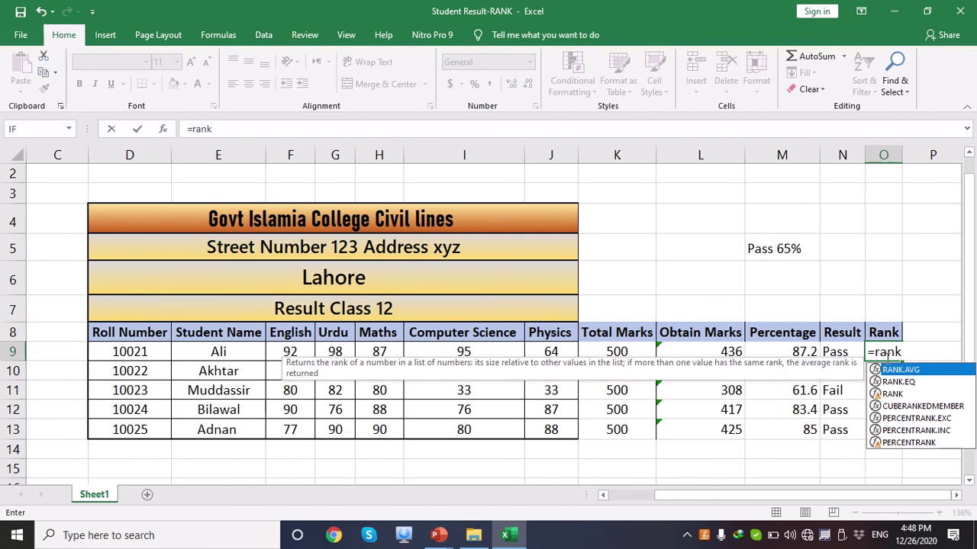
type("(")
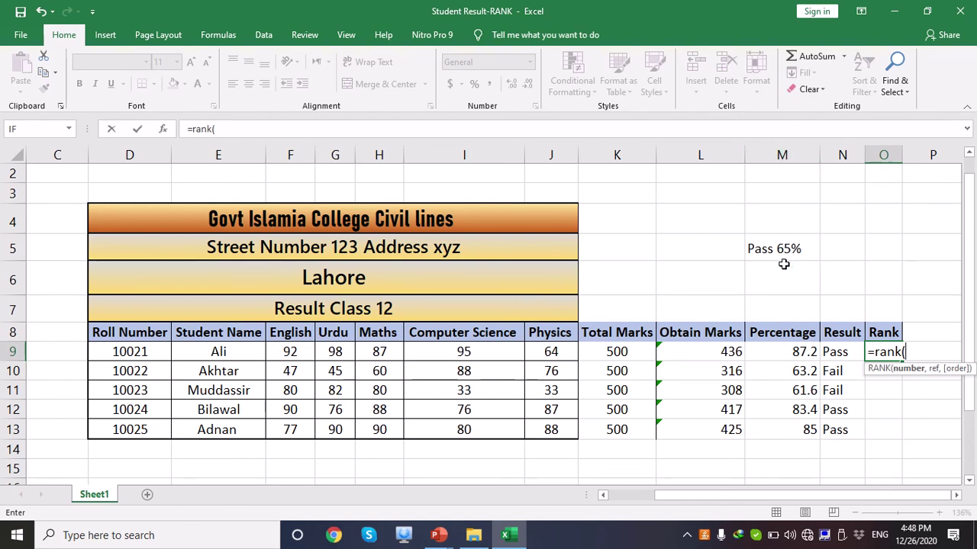
left_click(798, 355)
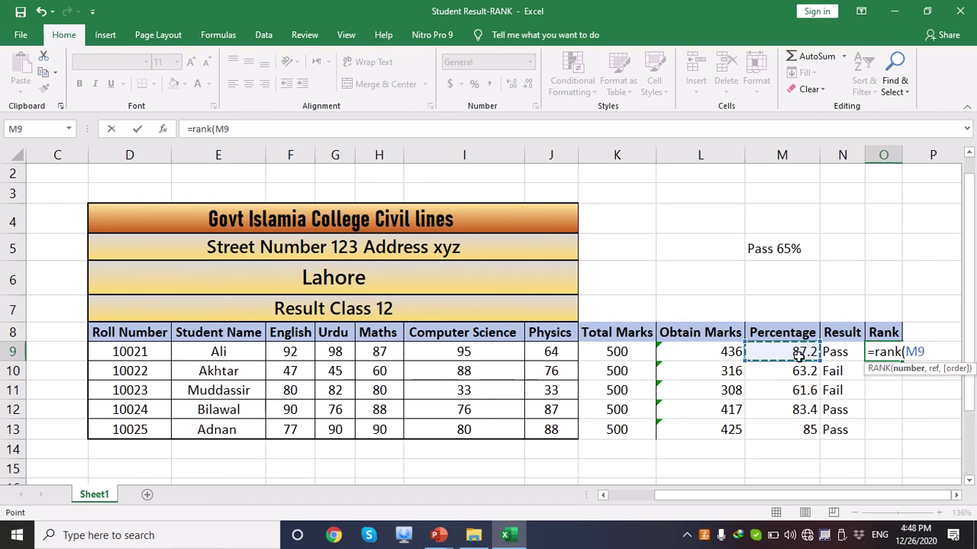
type(",")
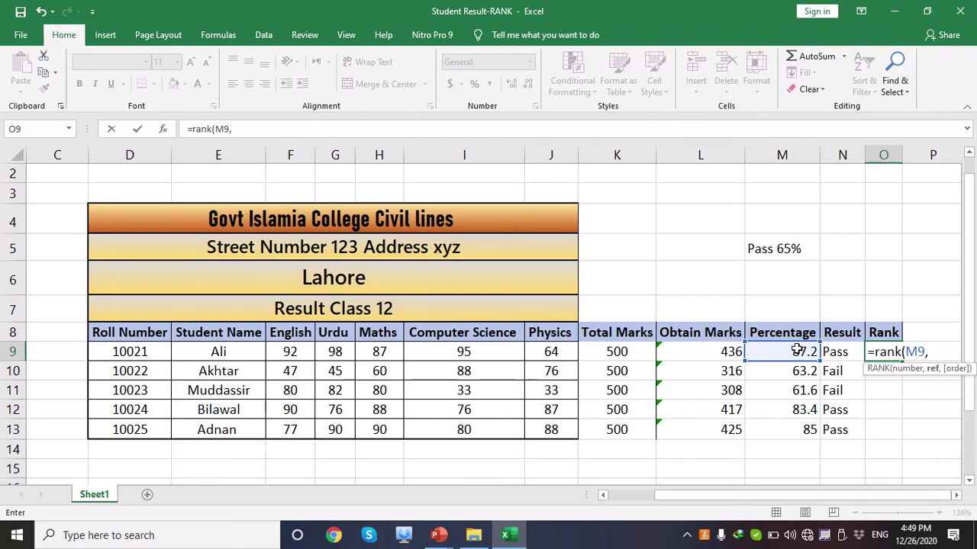
key("shift+Down")
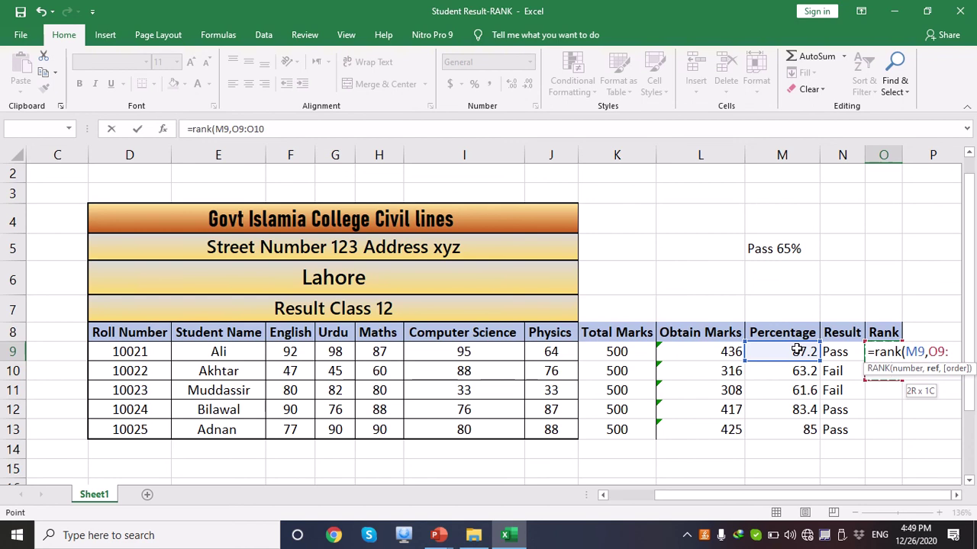
key("BackSpace")
key("BackSpace")
key("BackSpace")
key("BackSpace")
key("BackSpace")
key("BackSpace")
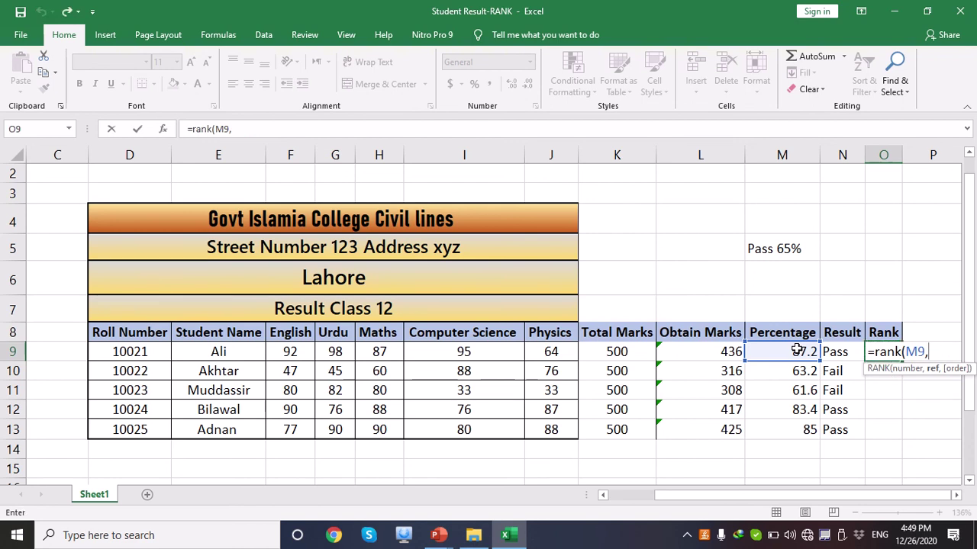
Add M9:M13 as the reference range in the first student's rank formula in O9.
left_click(808, 352)
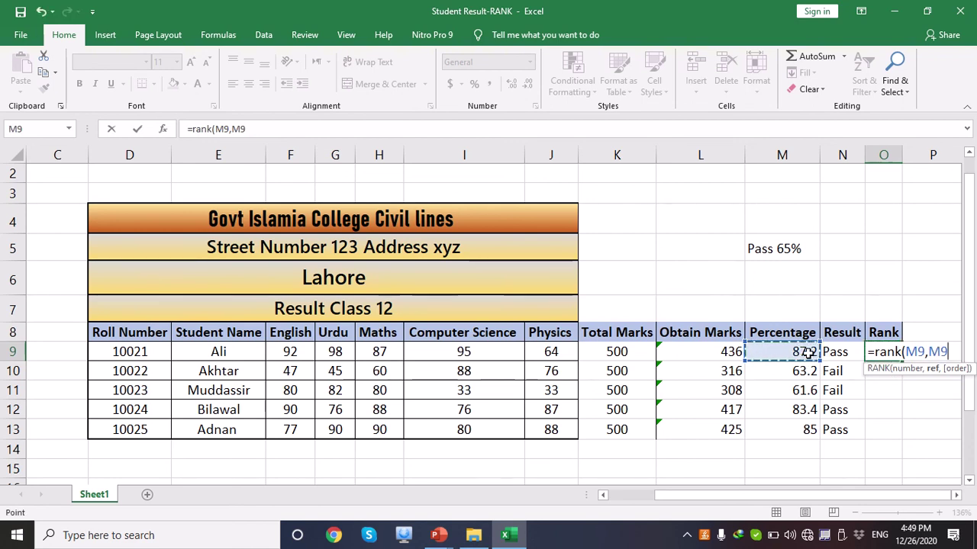
left_click_drag(808, 353, 807, 371)
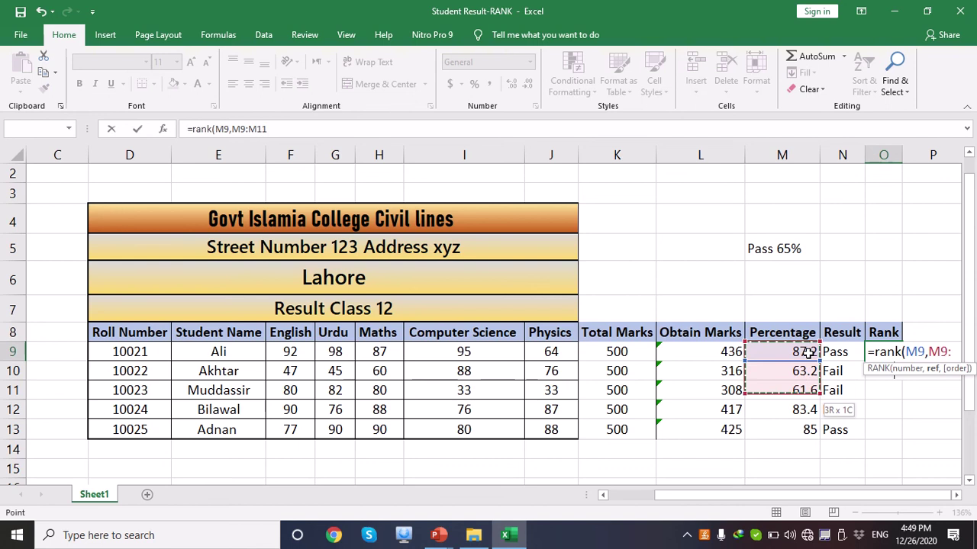
key("shift+Down")
key("shift+Down")
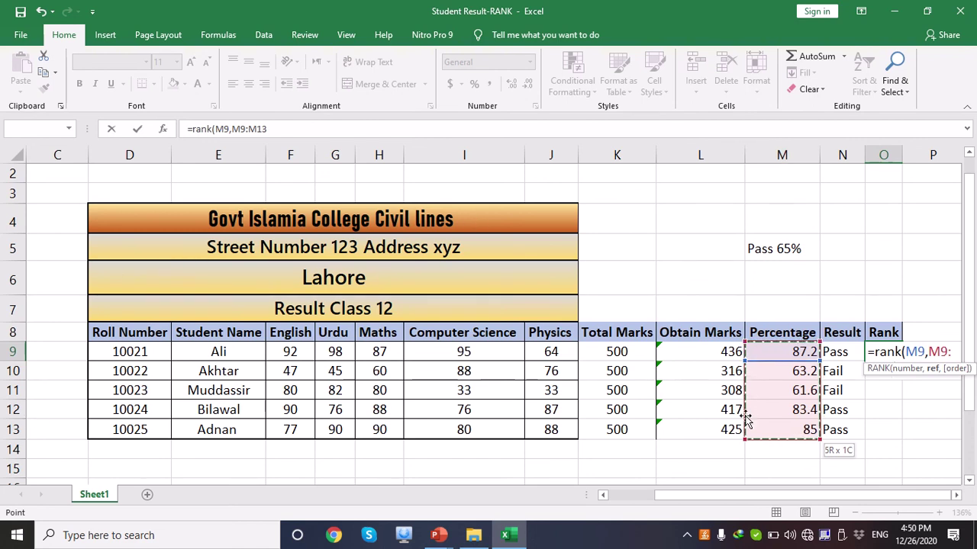
left_click(795, 417)
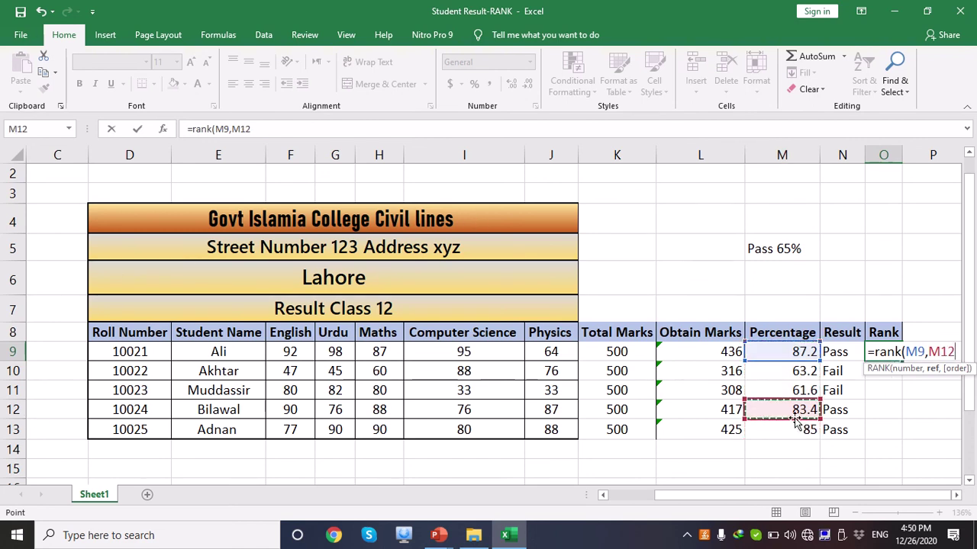
left_click(799, 344)
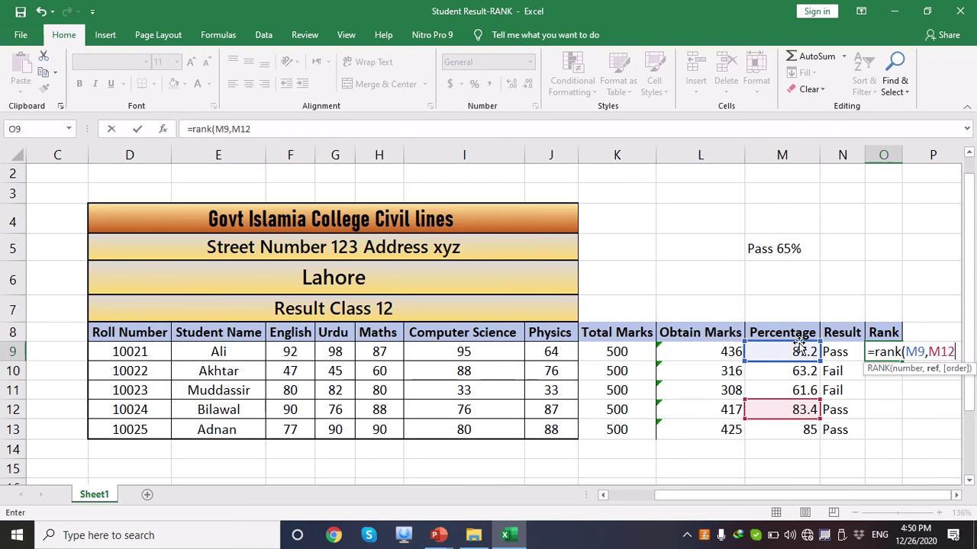
left_click_drag(799, 343, 799, 429)
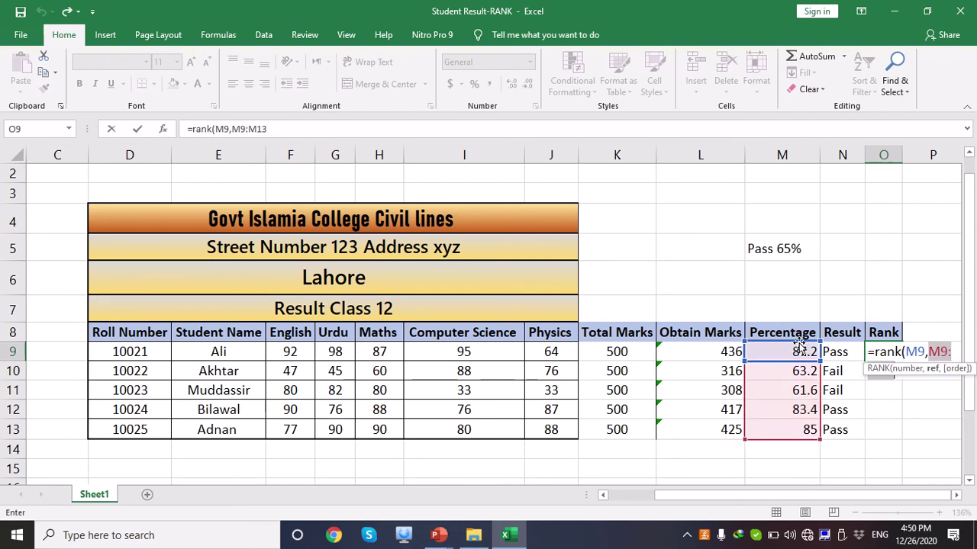
Complete the O9 formula with descending order as =rank(M9,M9:M13,0).
left_click(289, 129)
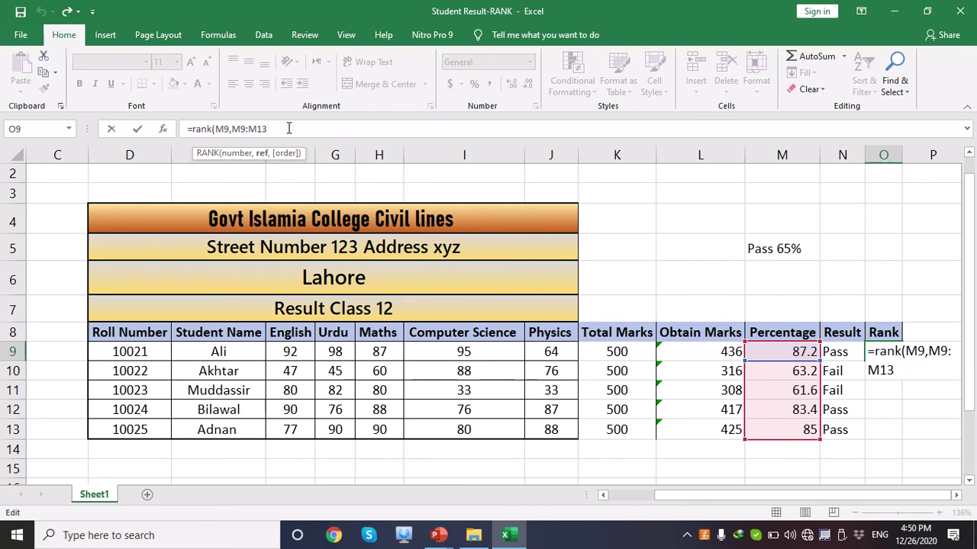
type(",0")
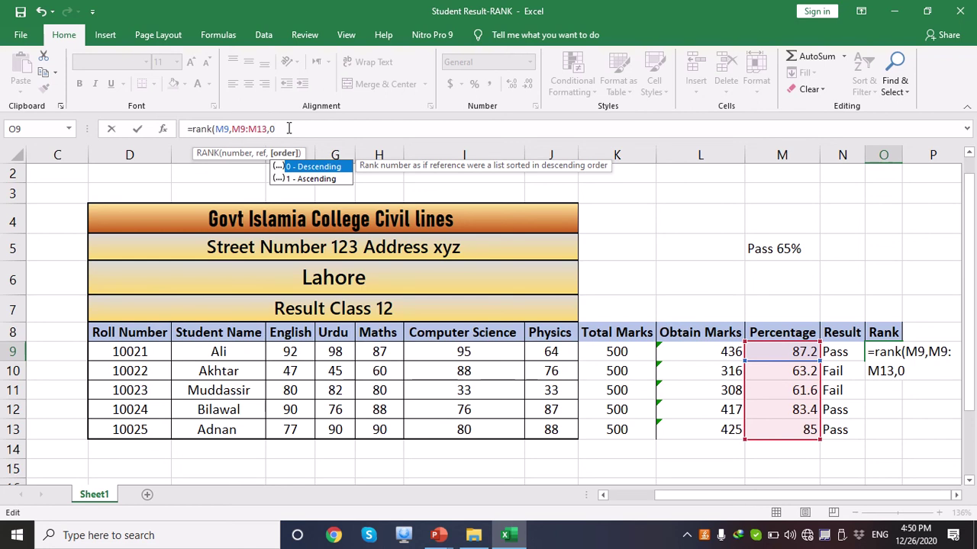
type(")")
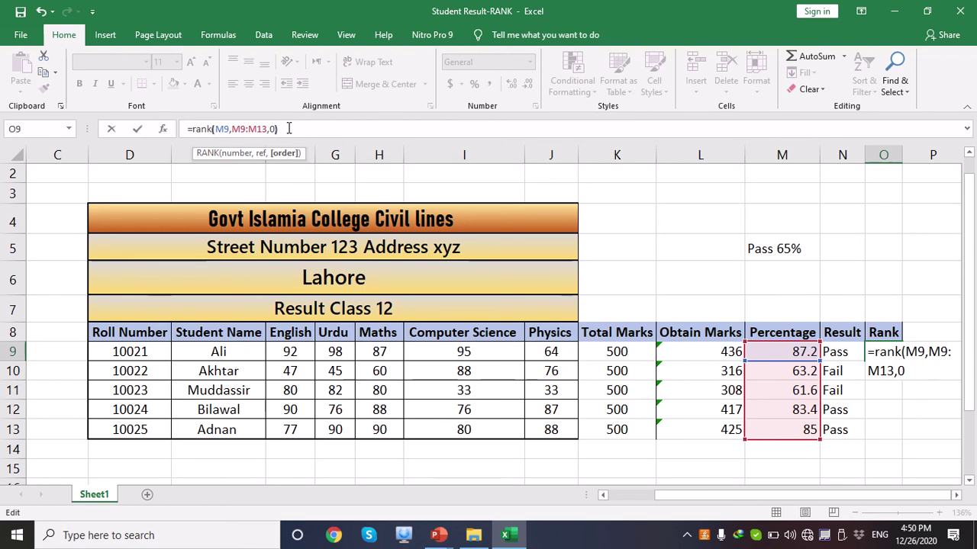
key("Return")
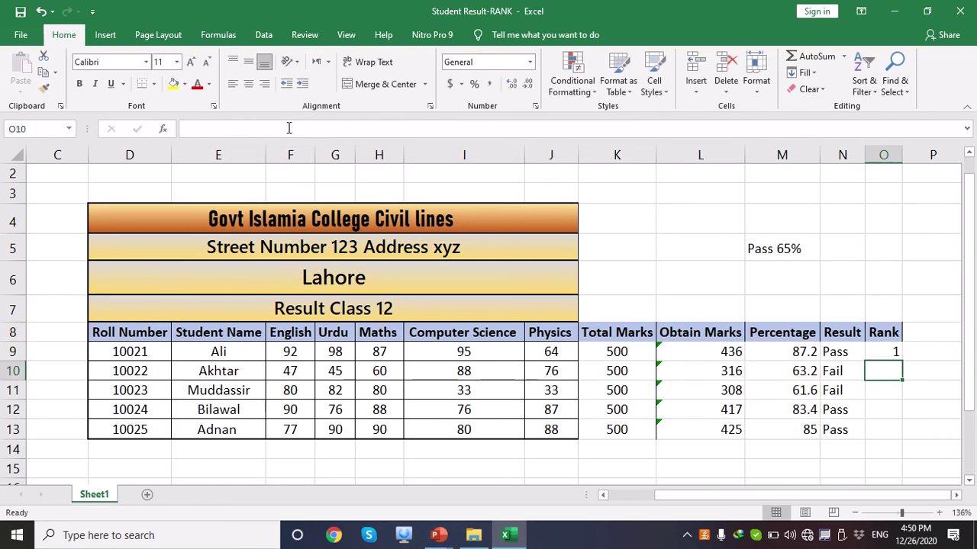
Fill the rank formula from O9 down to O13.
left_click(888, 350)
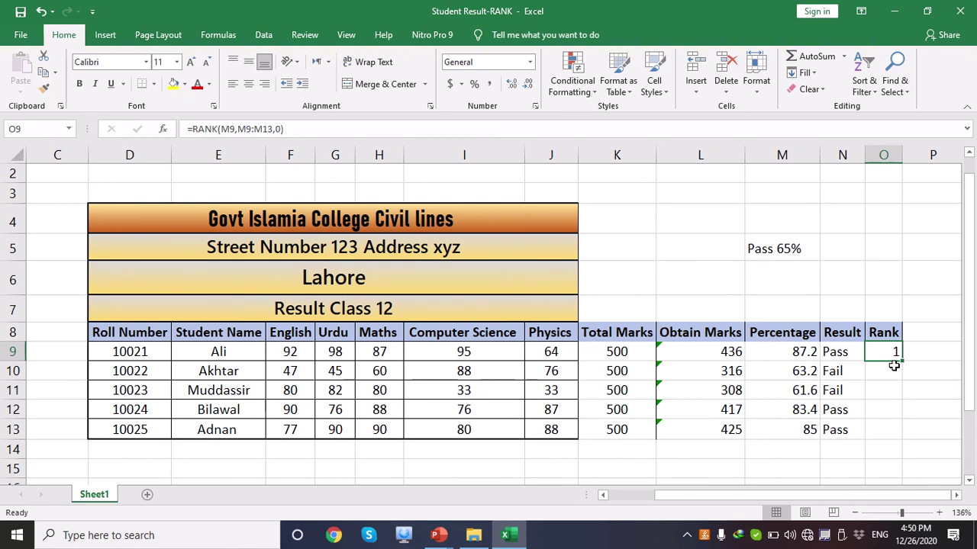
left_click_drag(902, 359, 902, 360)
left_click(918, 366)
left_click(889, 351)
left_click_drag(901, 361, 897, 433)
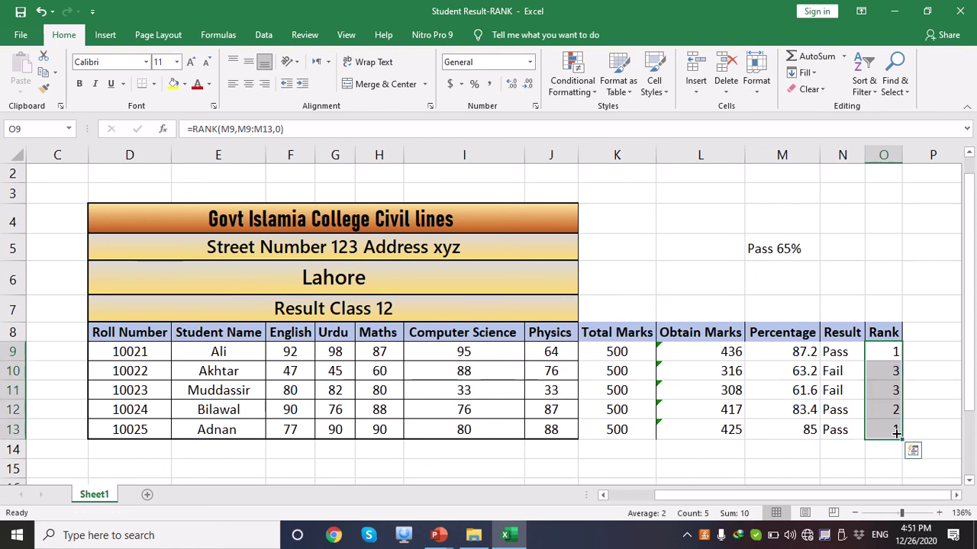
Examine the reference ranges used by the rank formulas in O9, O10 and O12.
left_click(896, 358)
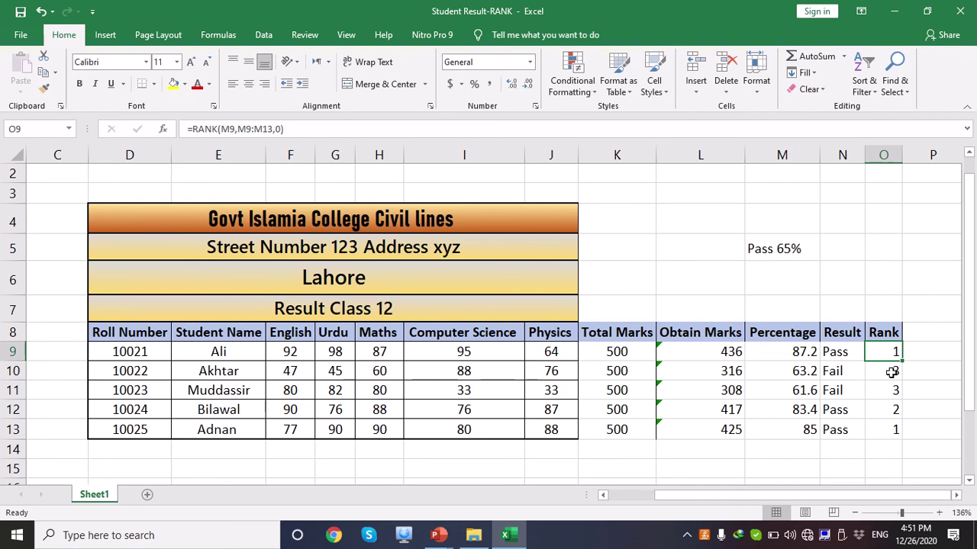
left_click(891, 371)
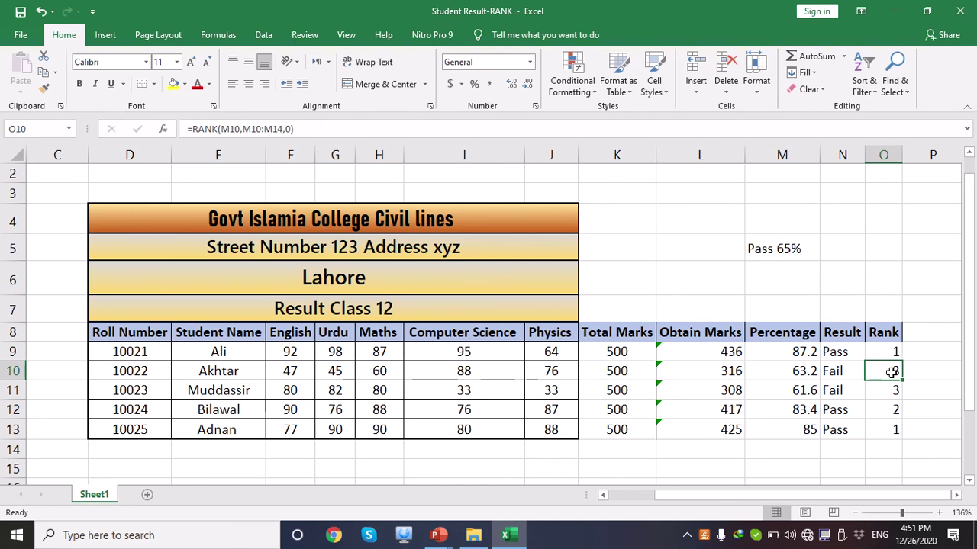
double_click(891, 372)
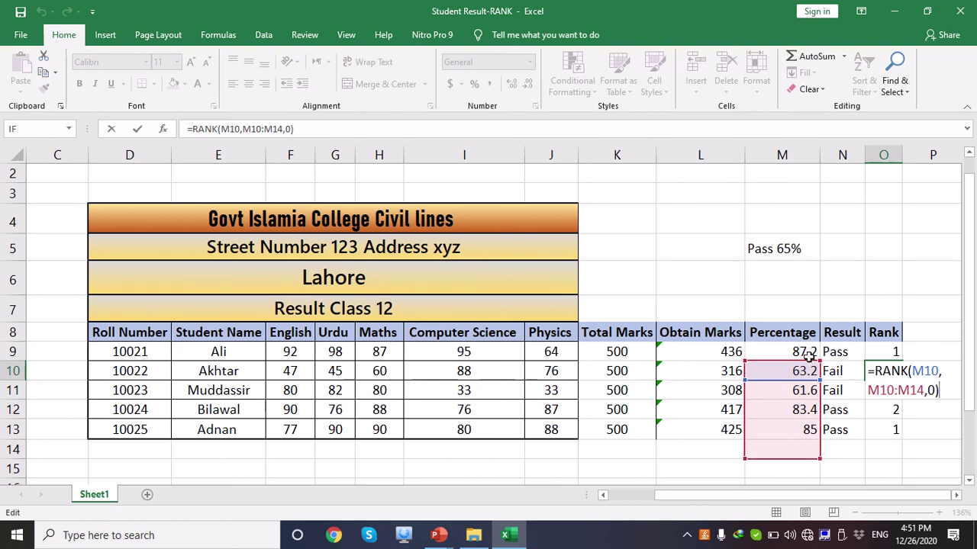
left_click(385, 131)
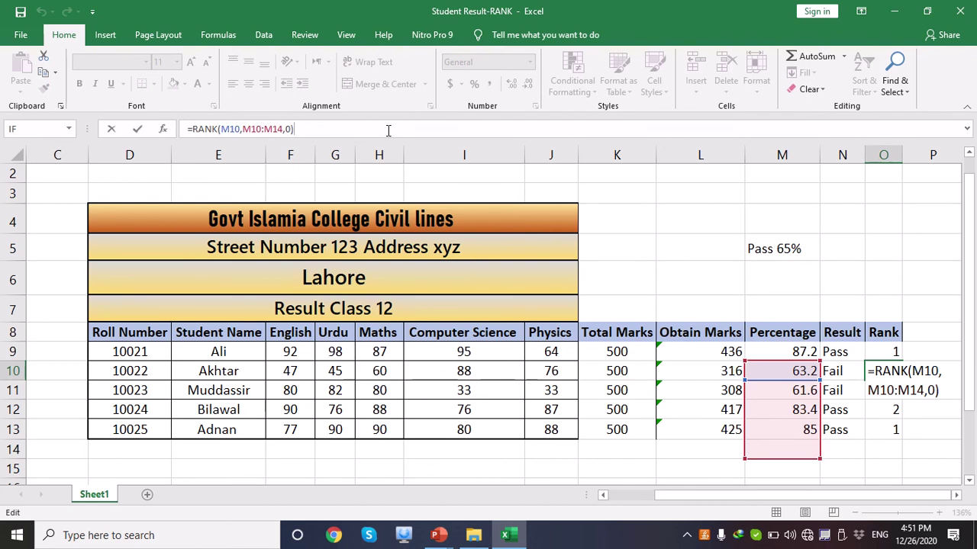
key("Return")
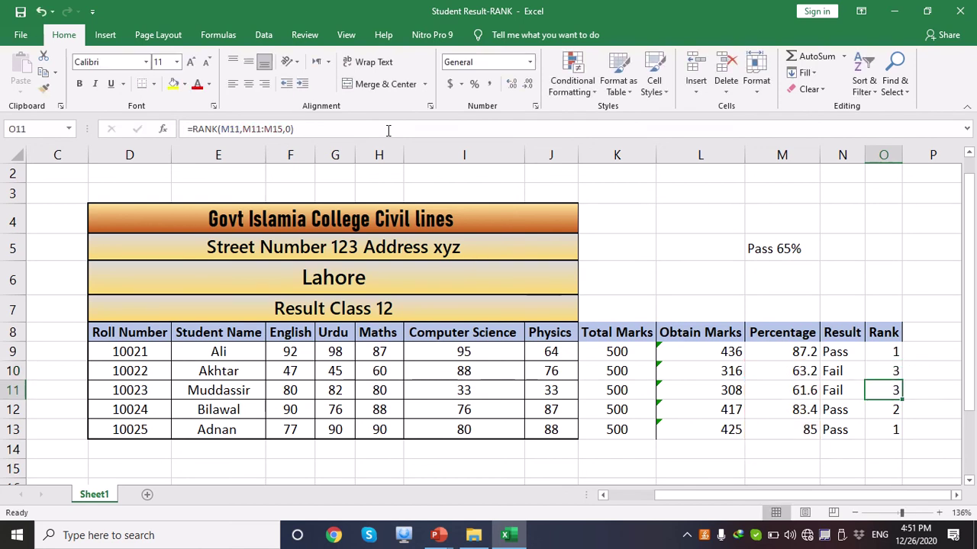
left_click(895, 414)
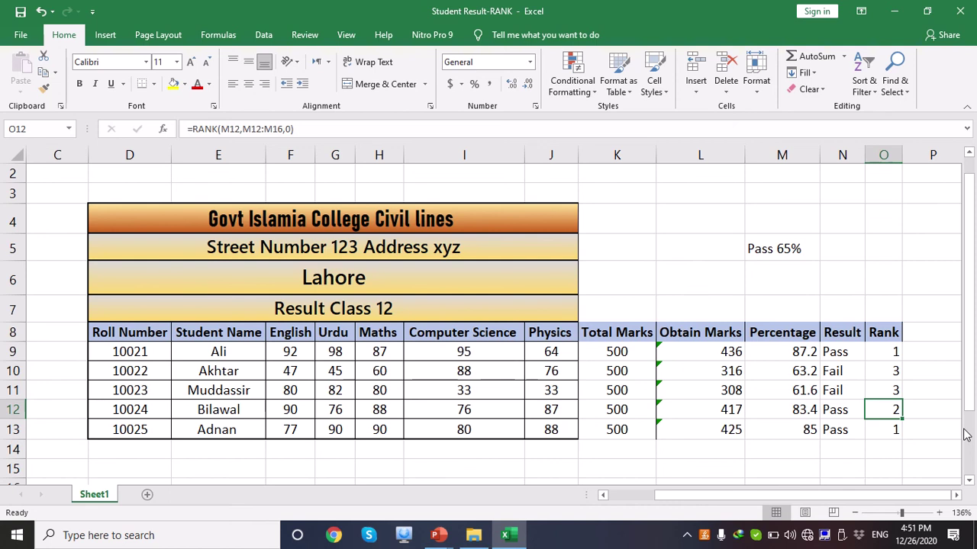
key("F2")
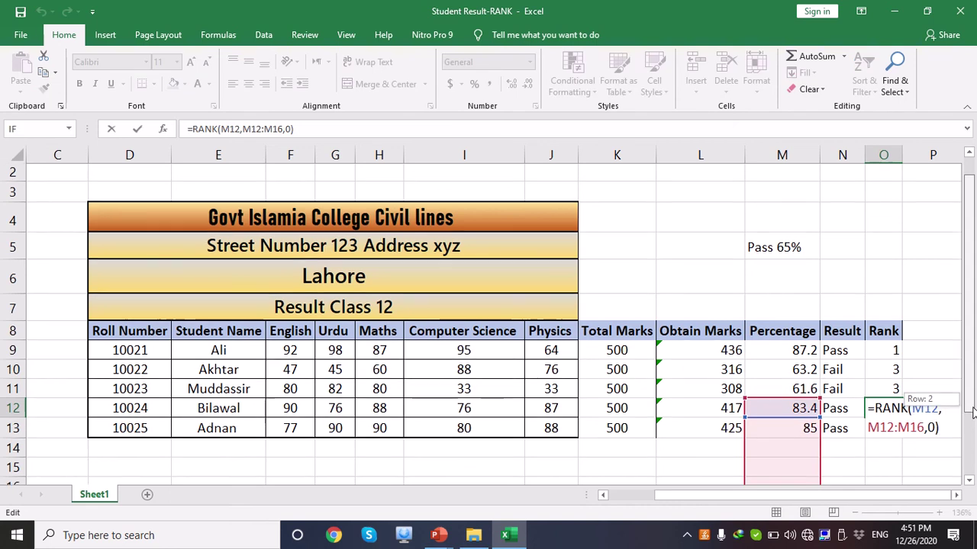
scroll(973, 412, "down", 1)
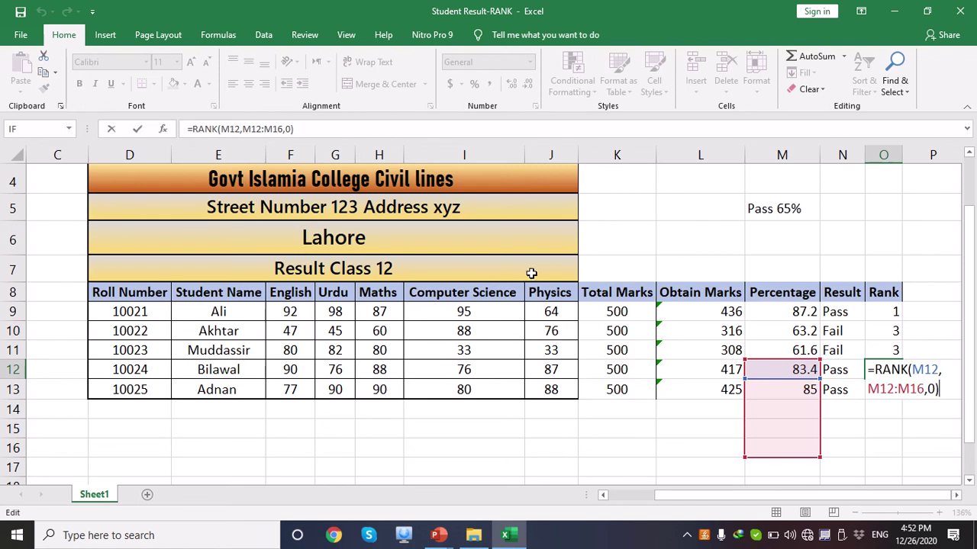
key("Return")
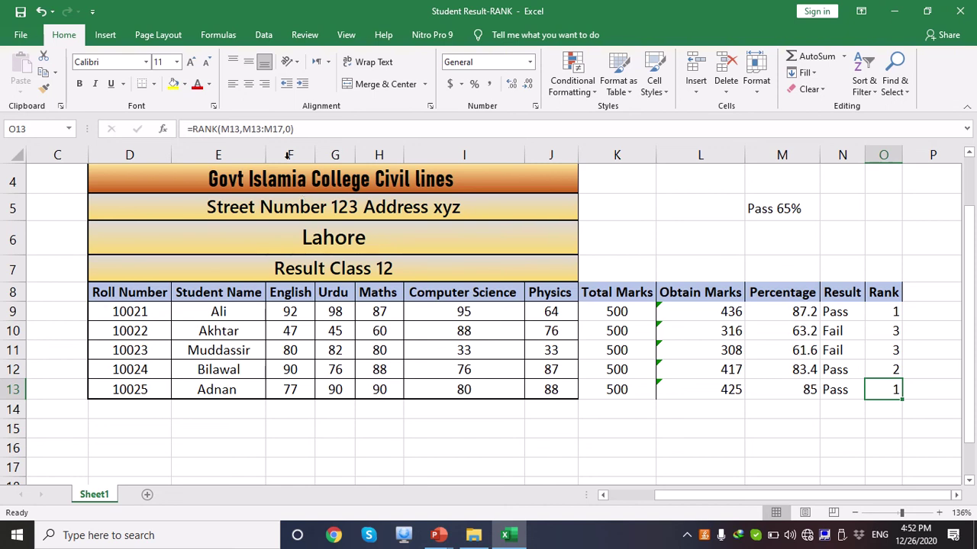
Make the reference range absolute in O9 as =RANK(M9,$M$9:$M$13,0) and fill the formula down to O13.
left_click(894, 314)
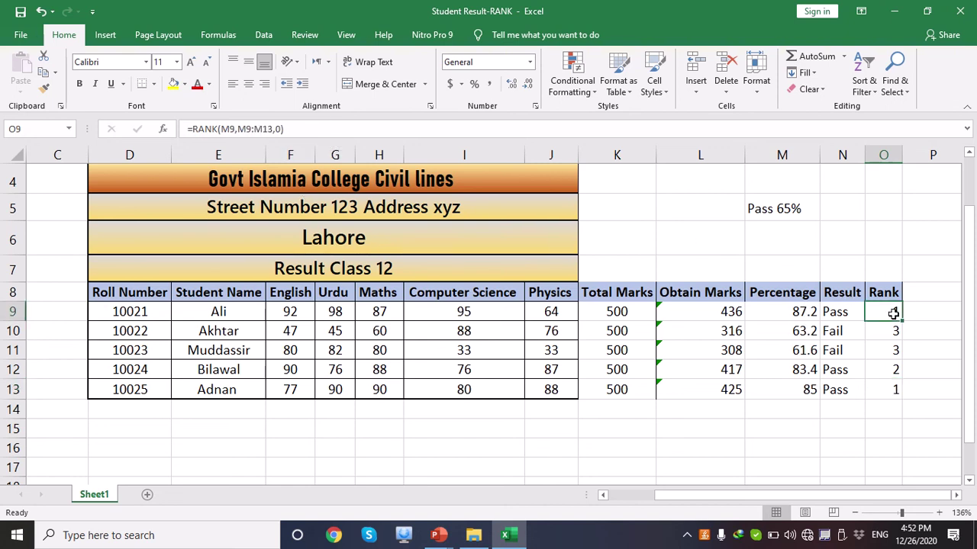
double_click(241, 129)
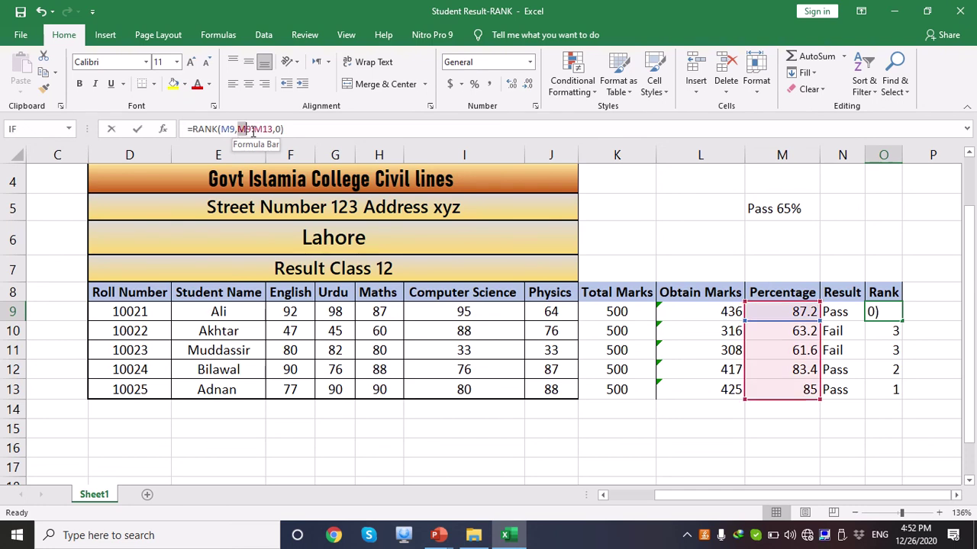
left_click_drag(253, 131, 269, 131)
left_click_drag(274, 131, 274, 130)
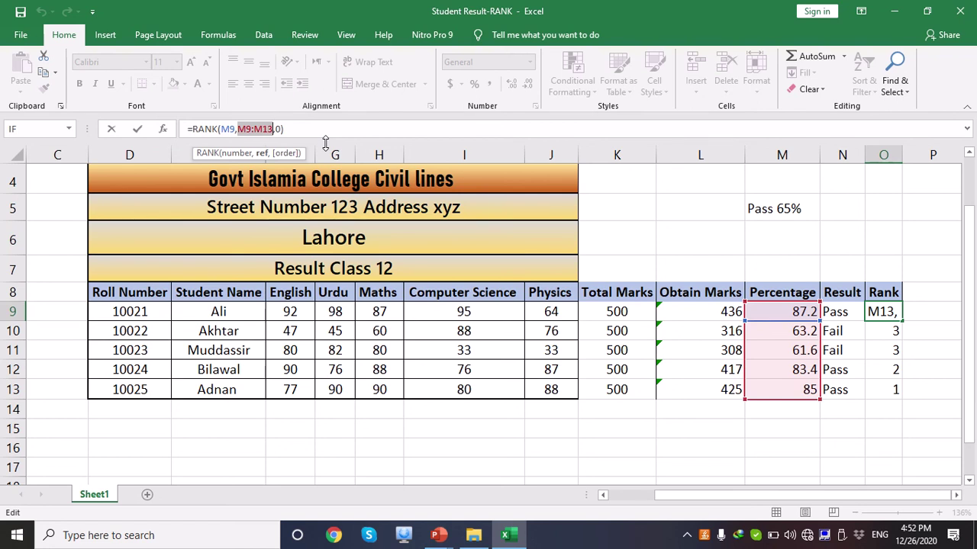
key("F4")
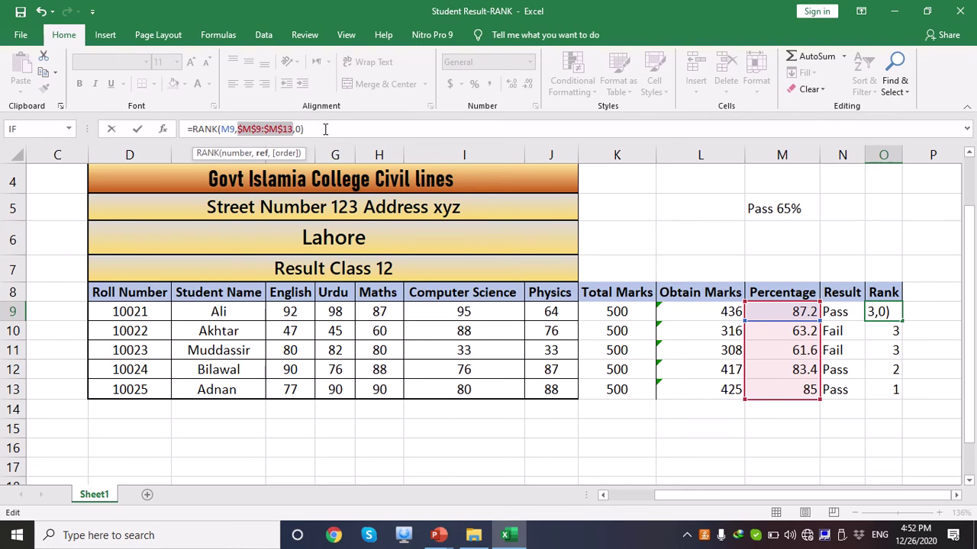
left_click(325, 129)
key("Return")
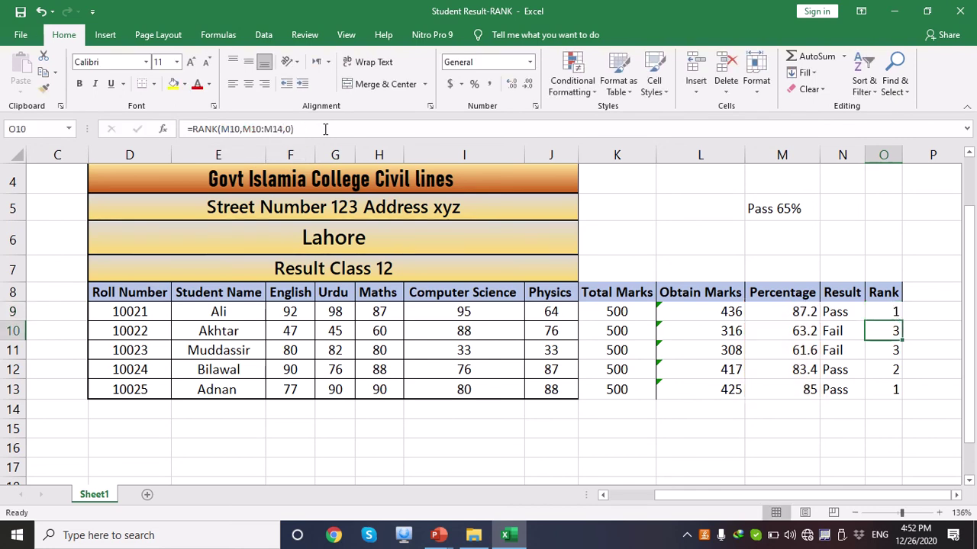
left_click(892, 310)
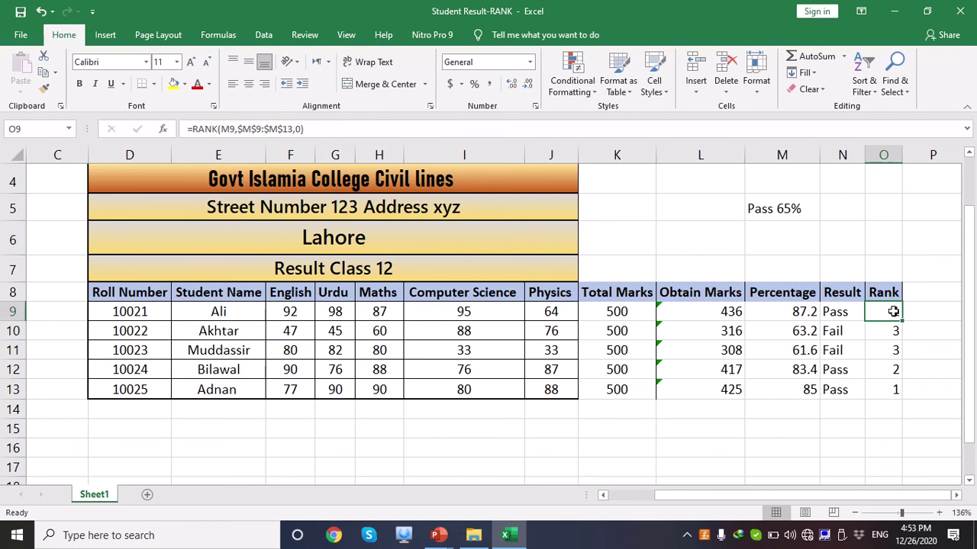
left_click_drag(902, 321, 905, 395)
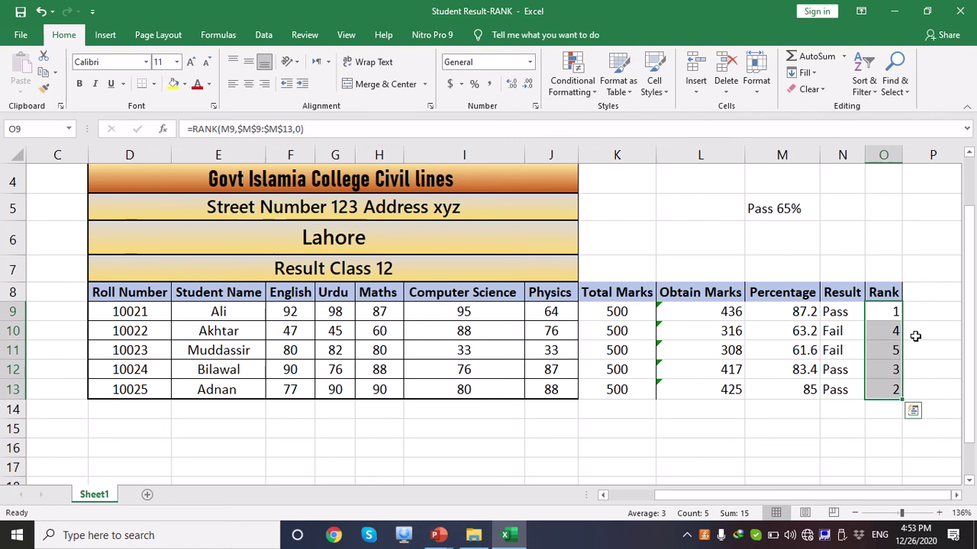
Review the number and absolute range arguments of the rank formula in O9.
left_click(893, 312)
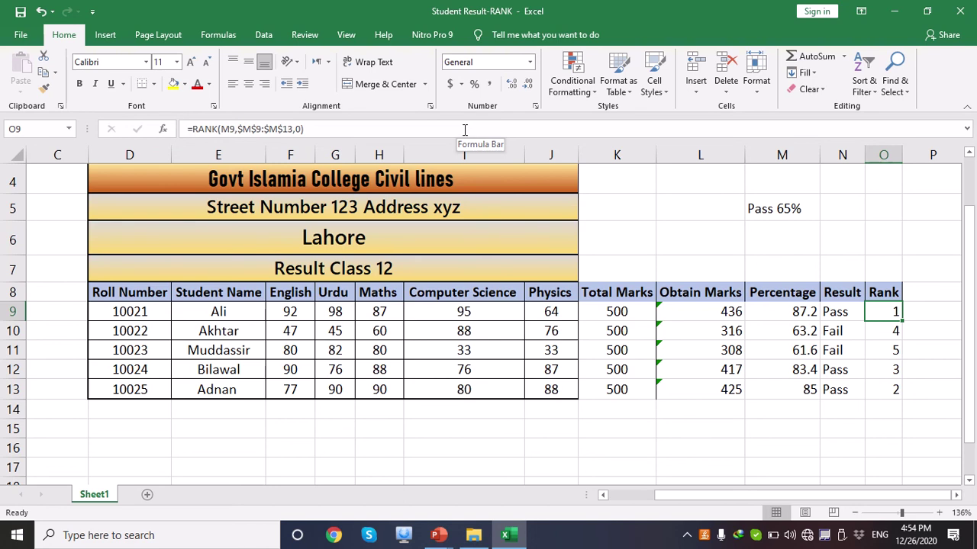
left_click(237, 129)
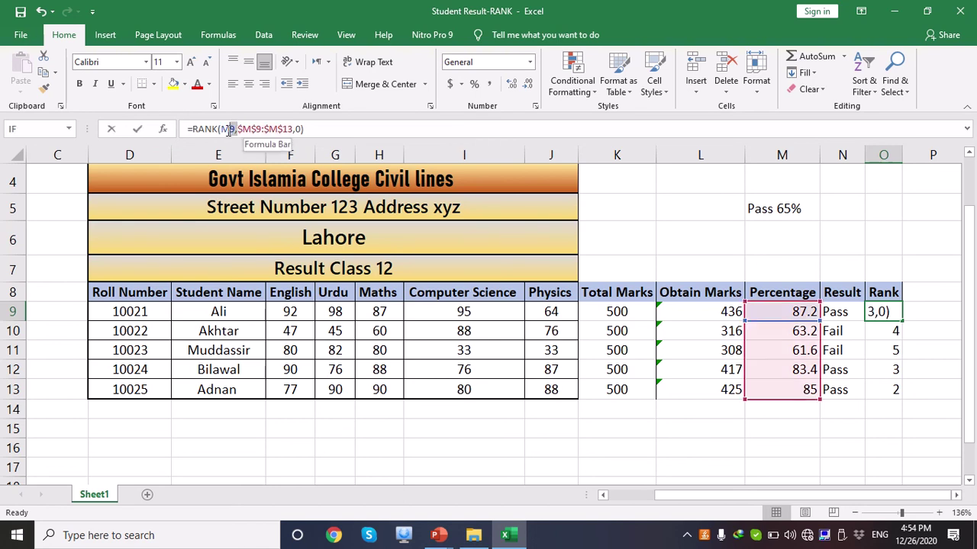
double_click(229, 130)
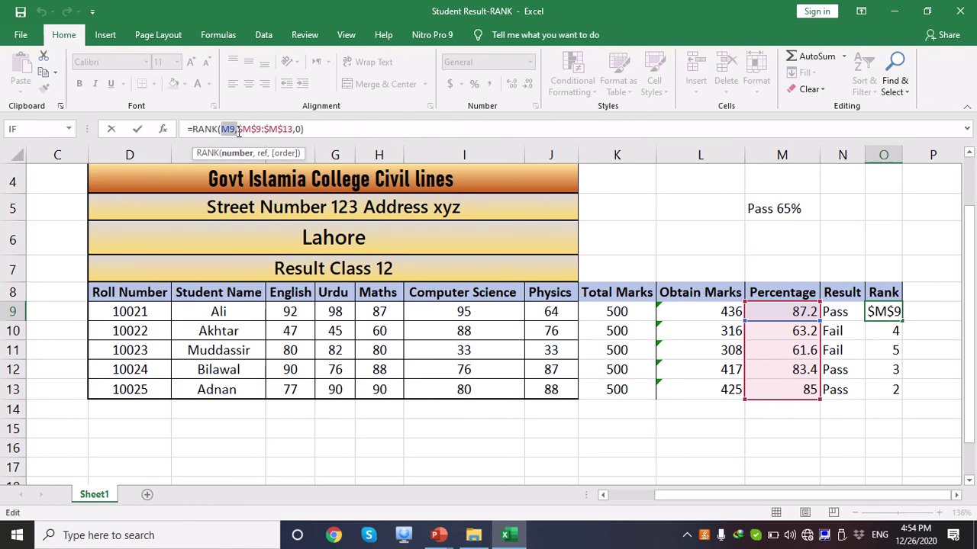
left_click(245, 130)
left_click_drag(263, 130, 283, 130)
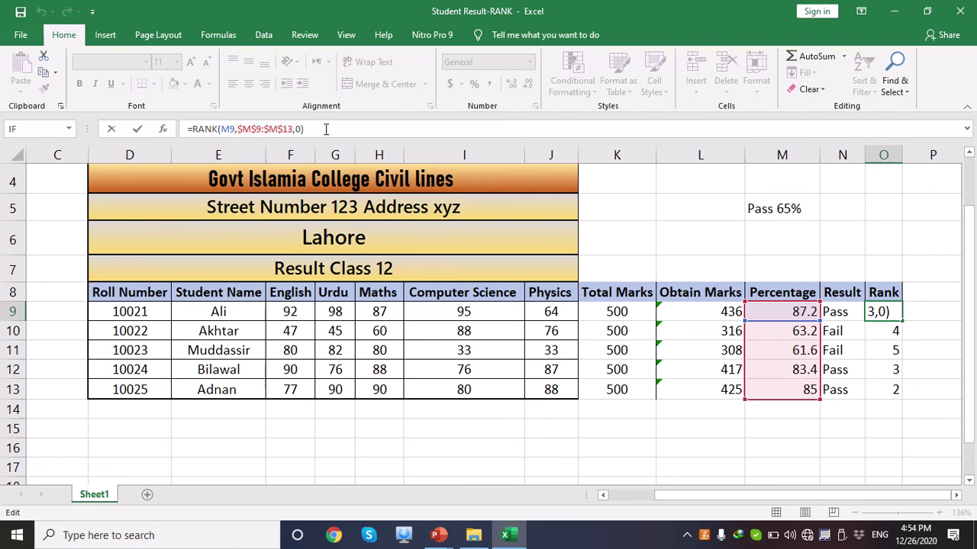
key("Return")
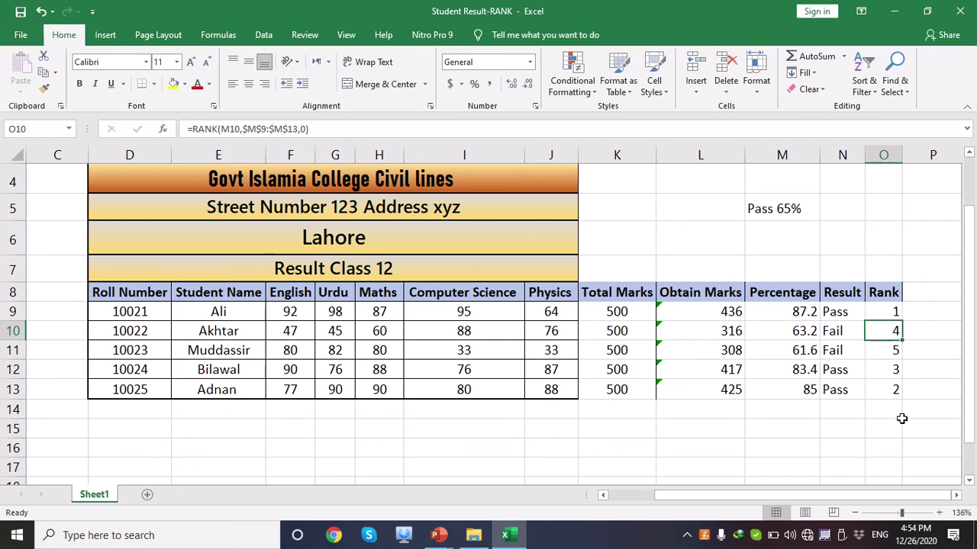
Delete the "Pass 65%" note from cell M5 above the result table.
left_click(795, 209)
double_click(807, 209)
left_click_drag(808, 209, 752, 211)
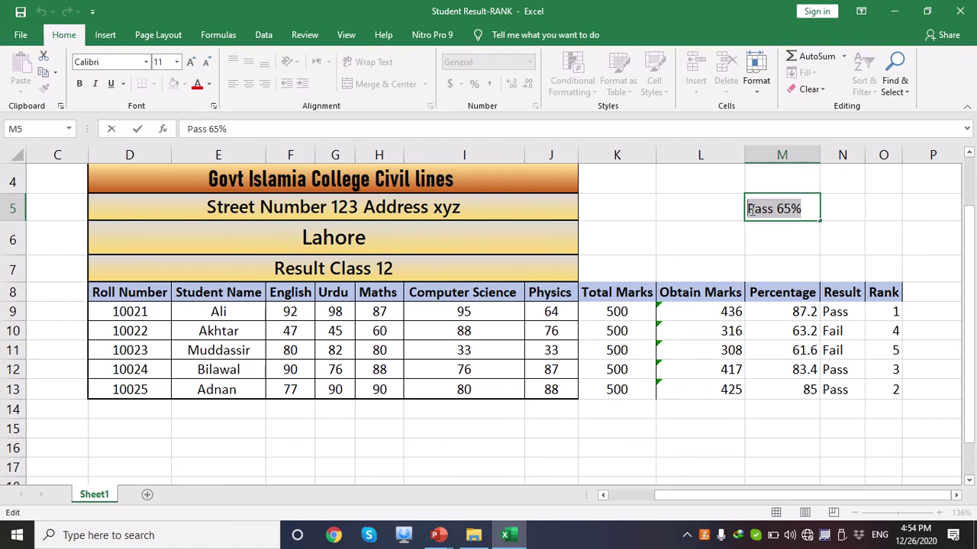
key("BackSpace")
left_click_drag(973, 297, 973, 277)
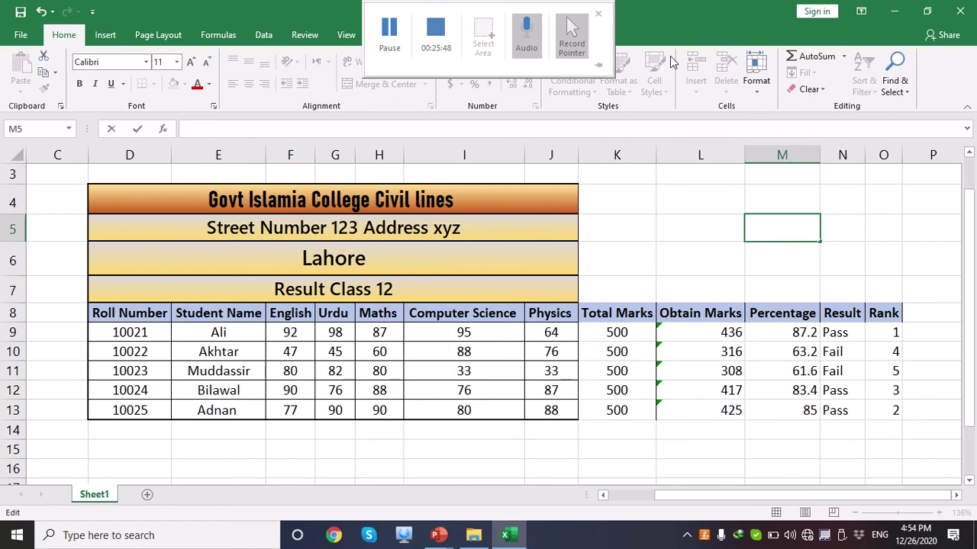
left_click(740, 287)
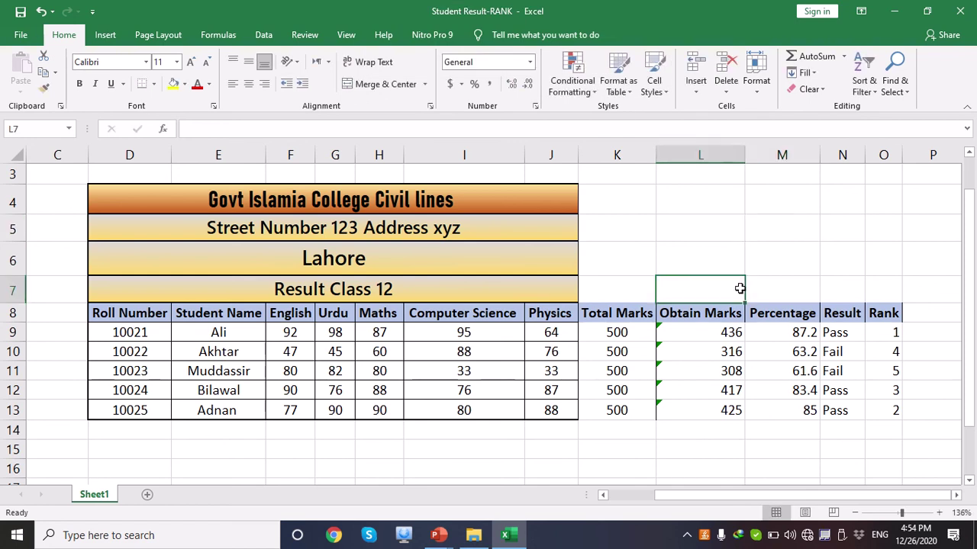
left_click(868, 464)
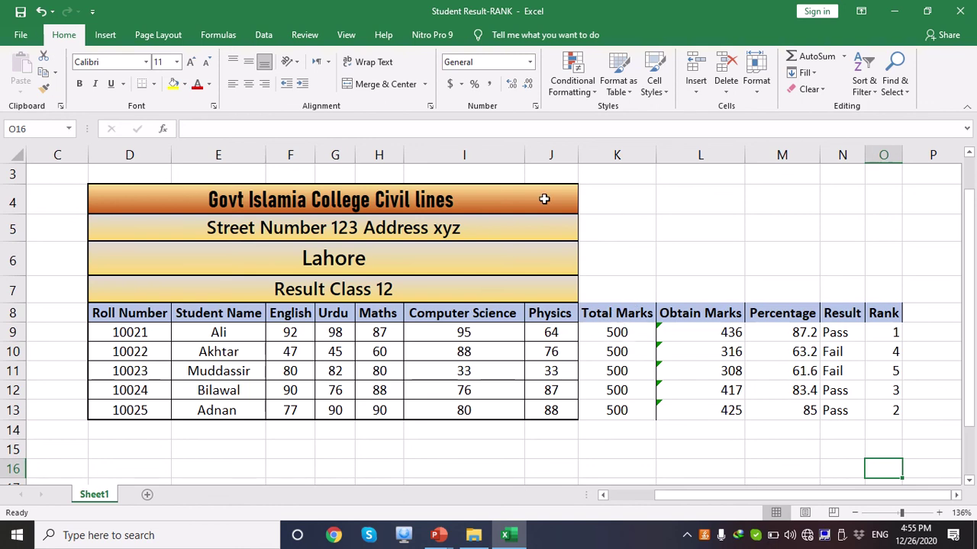
left_click_drag(544, 199, 879, 209)
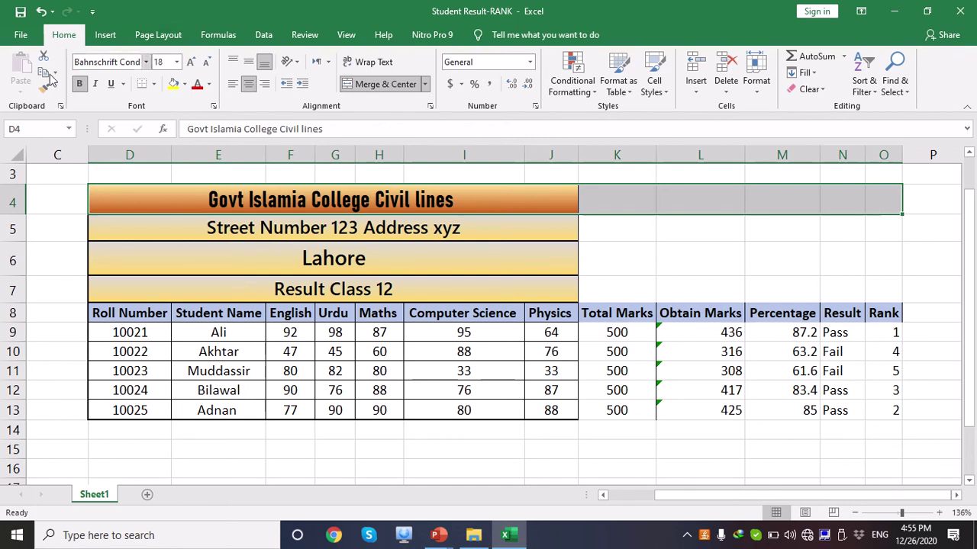
left_click(14, 151)
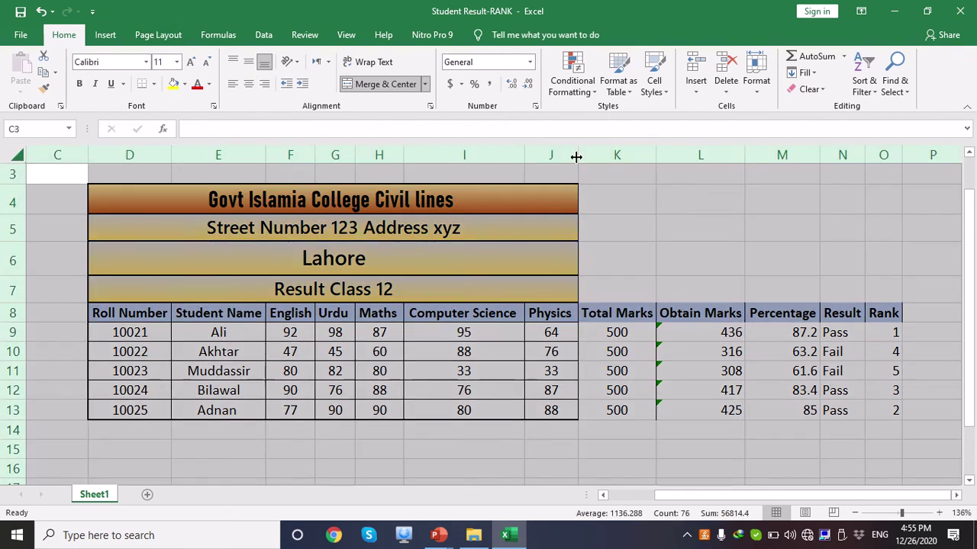
left_click(686, 222)
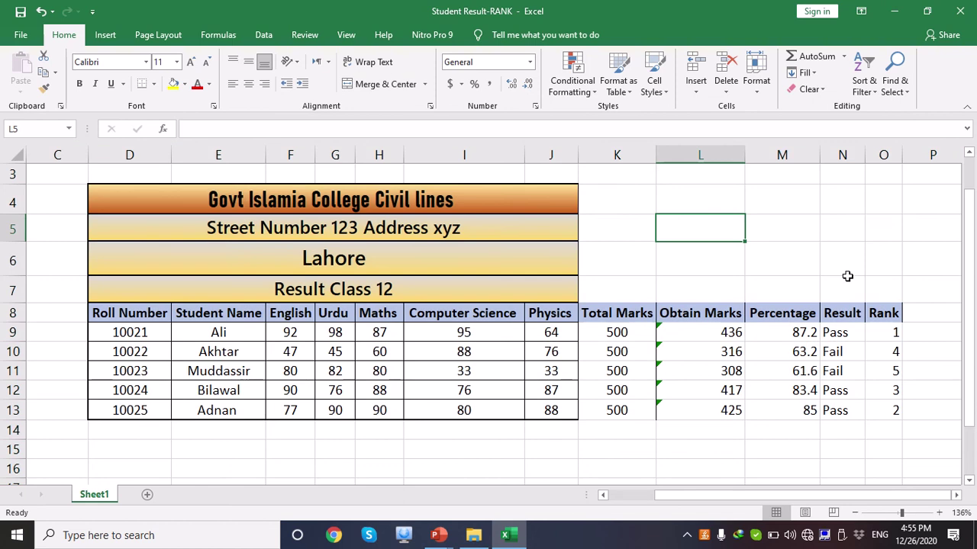
Extend the merged and centered college name heading in row 4 across columns D to O.
left_click_drag(568, 203, 896, 205)
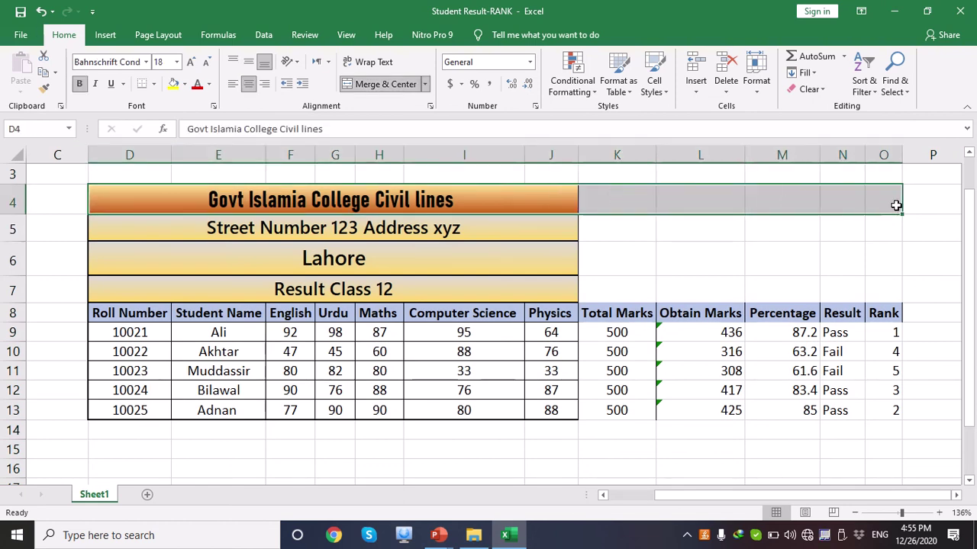
left_click(378, 89)
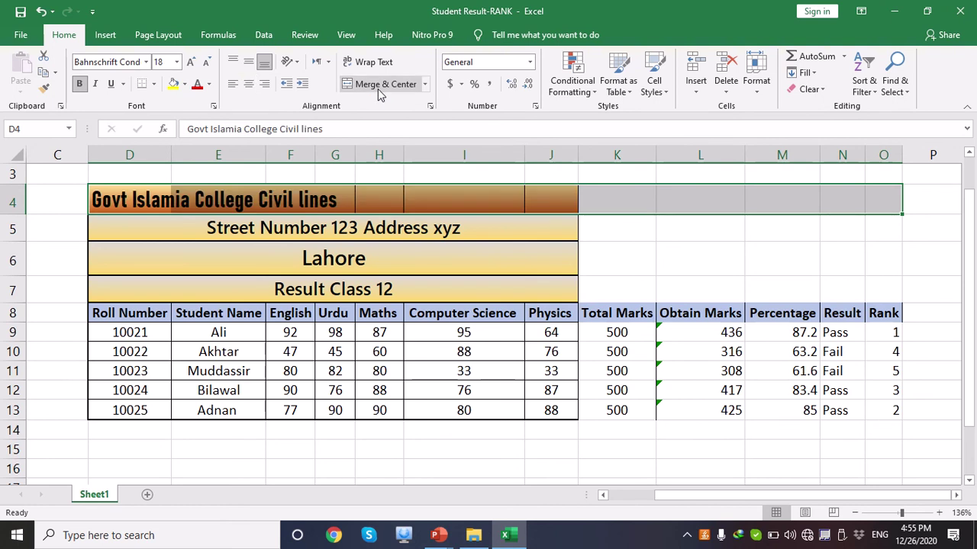
left_click(620, 208)
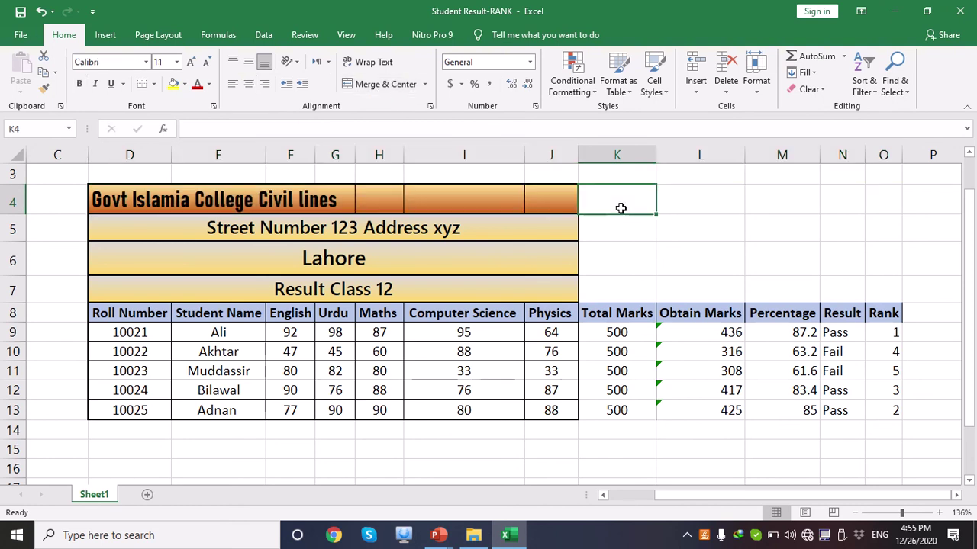
left_click(638, 267)
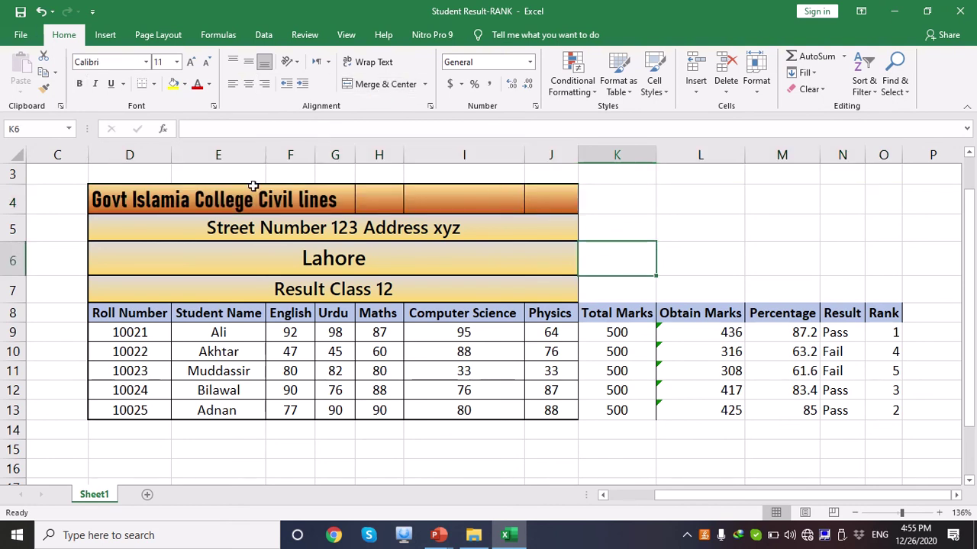
left_click_drag(252, 187, 150, 200)
left_click(879, 201)
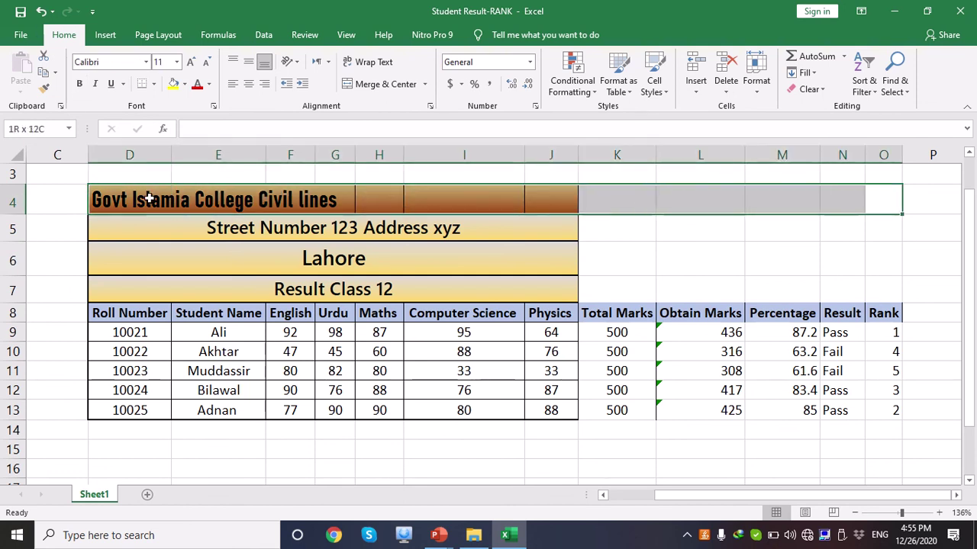
left_click(384, 84)
left_click(629, 257)
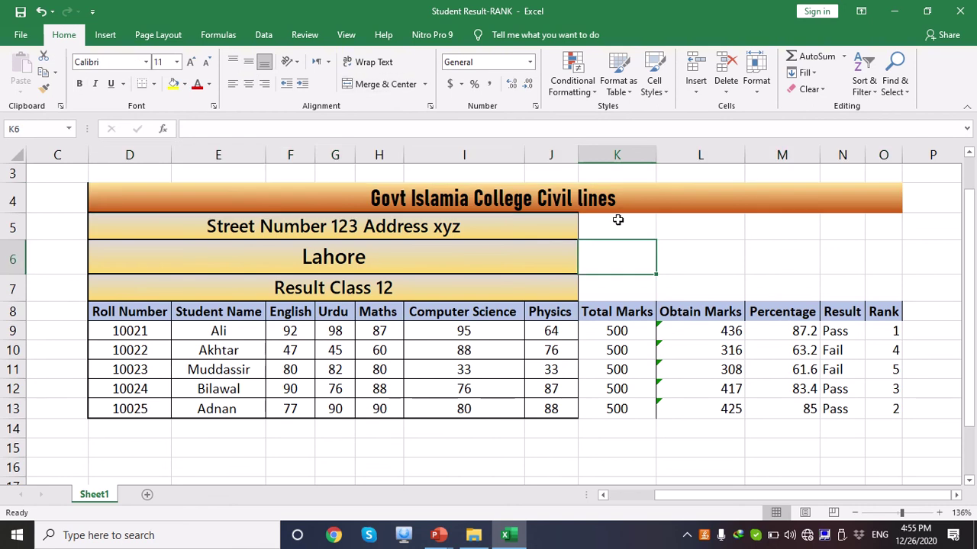
left_click(515, 203)
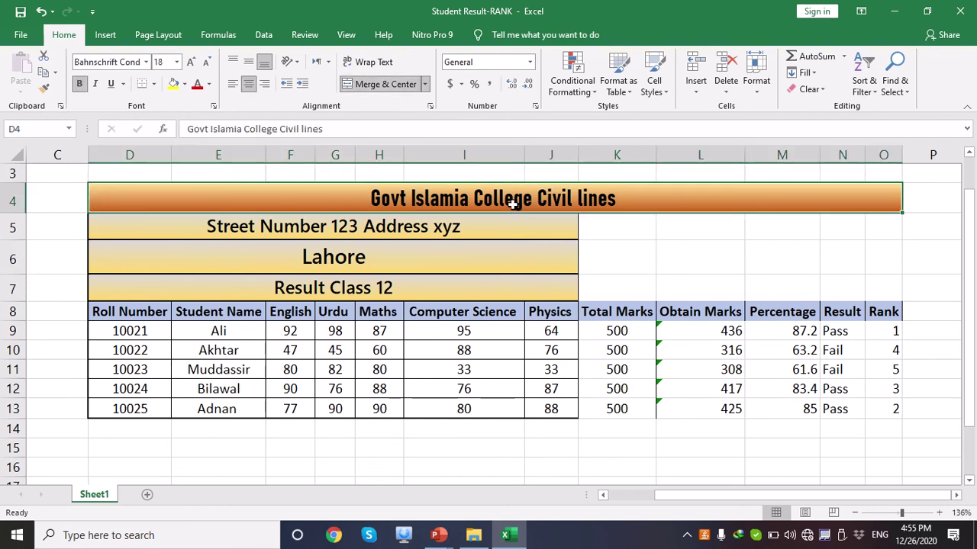
left_click(609, 251)
Re-merge and center the street address heading in row 5 across D5:O5.
left_click_drag(547, 231, 879, 228)
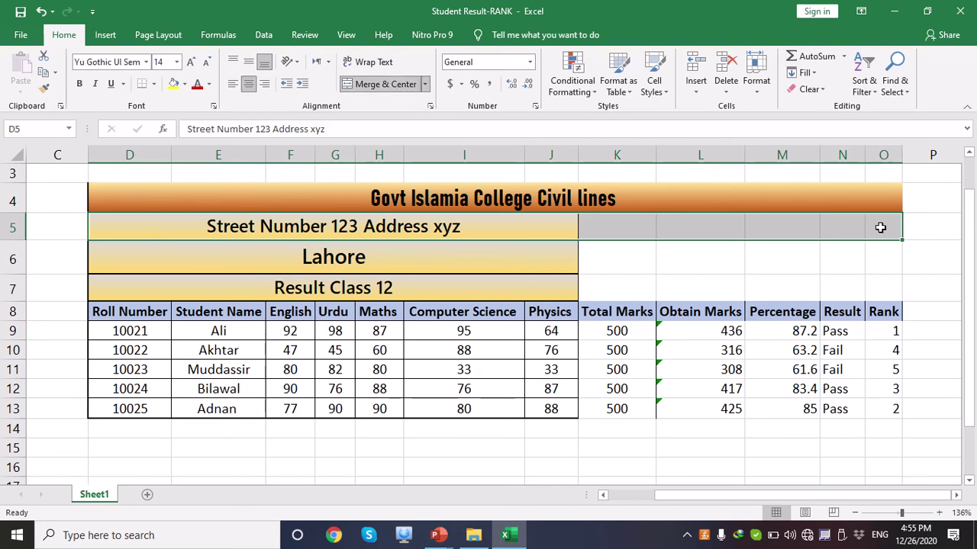
left_click(401, 86)
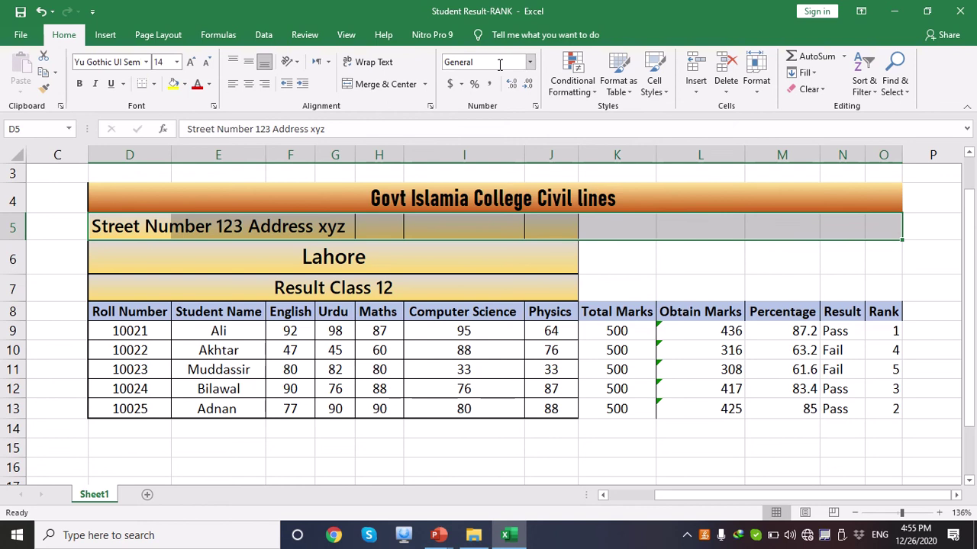
left_click(391, 85)
left_click(661, 255)
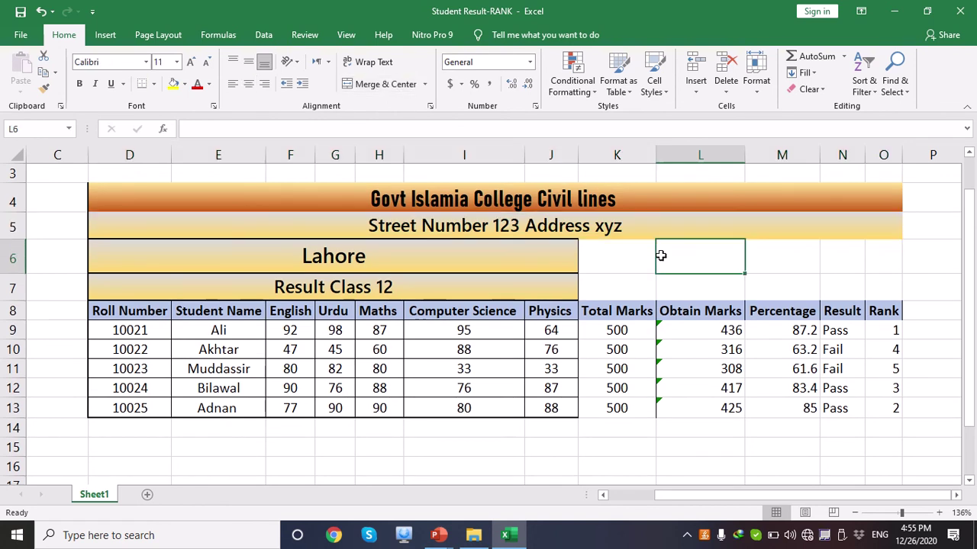
Try to merge and center the Lahore and Result Class 12 heading rows together across D6:O7.
left_click_drag(880, 258, 659, 237)
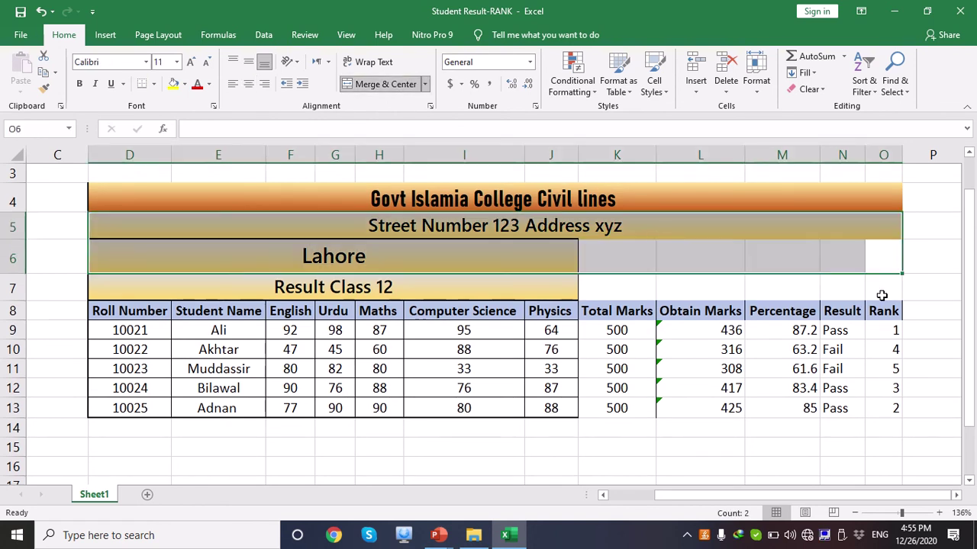
left_click(887, 290)
left_click_drag(887, 296, 269, 248)
left_click(410, 88)
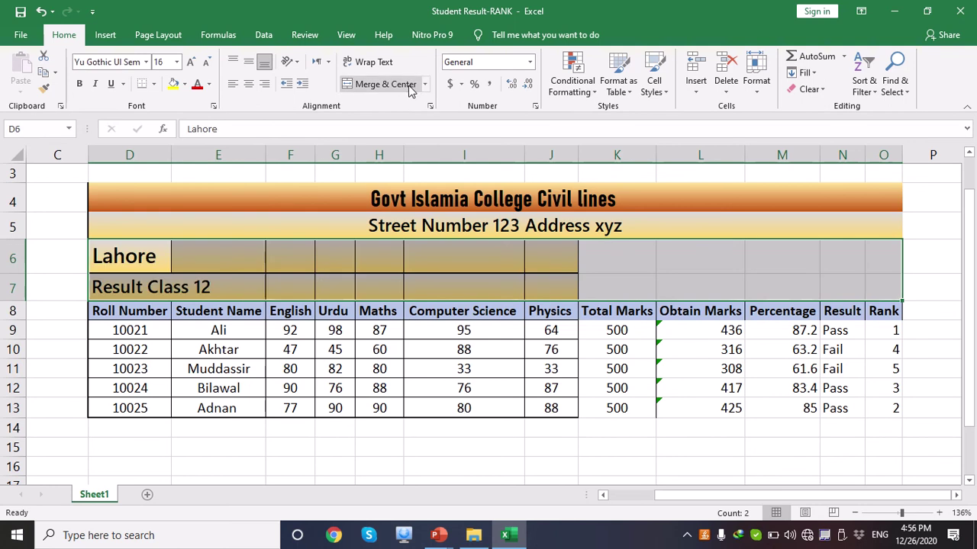
left_click(410, 89)
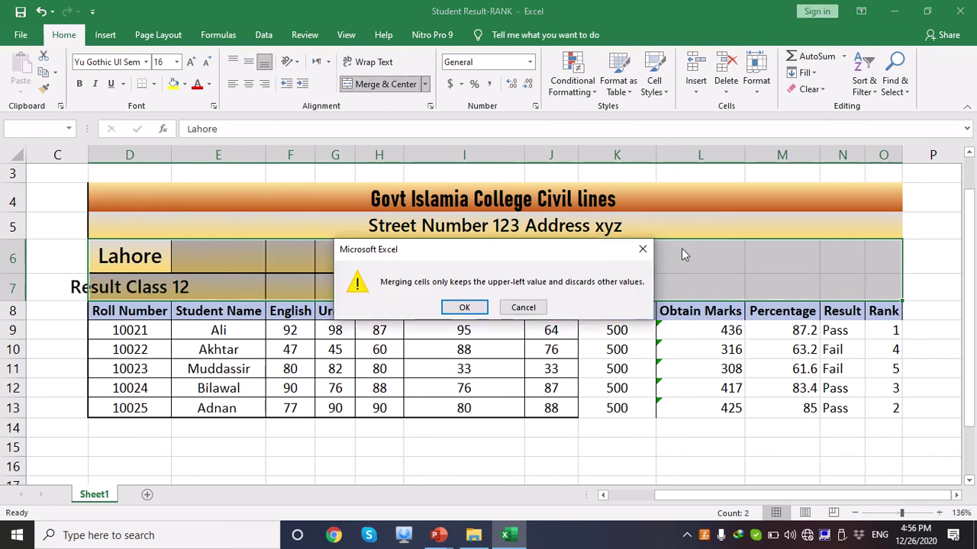
left_click(643, 250)
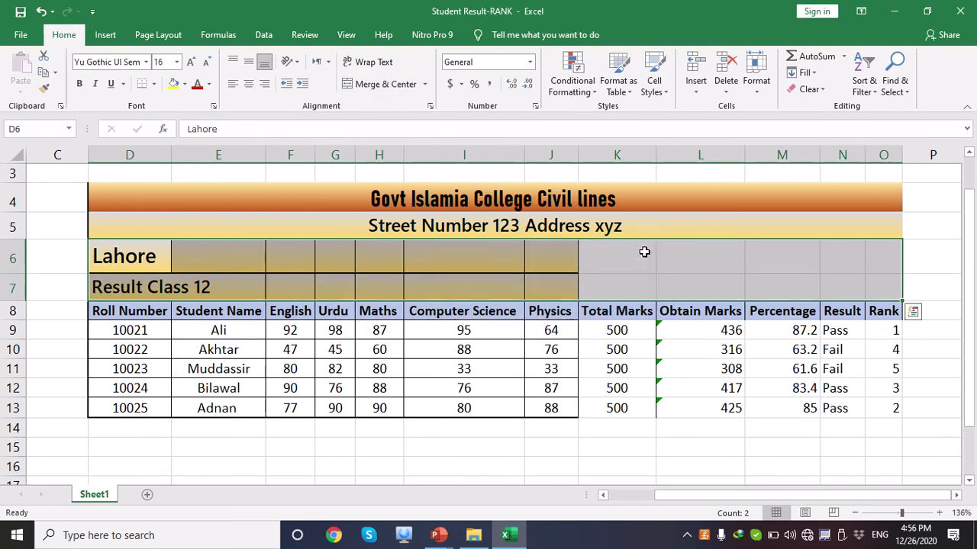
key("ctrl+z")
left_click(822, 368)
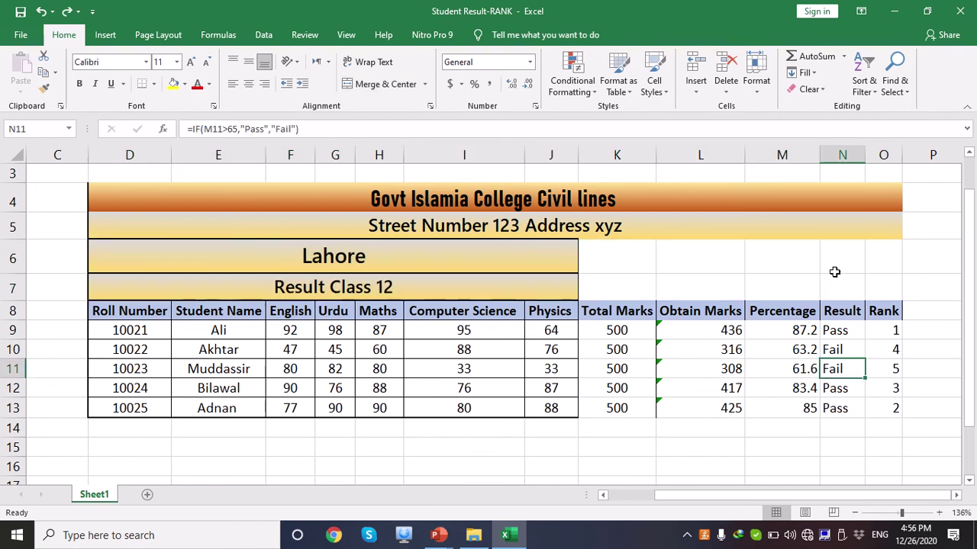
Re-merge and center the Lahore heading alone across D6:O6.
left_click_drag(880, 270, 439, 270)
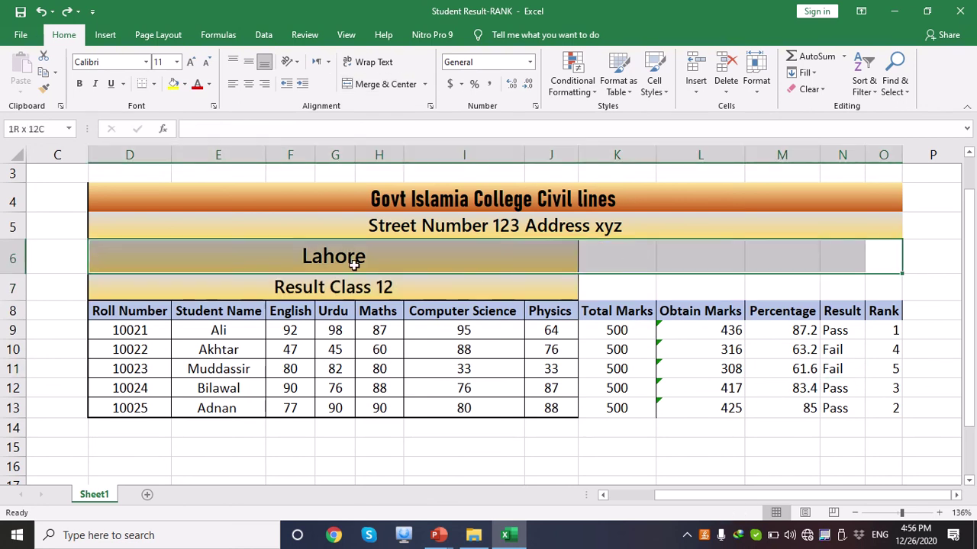
left_click_drag(354, 261, 353, 262)
left_click(389, 89)
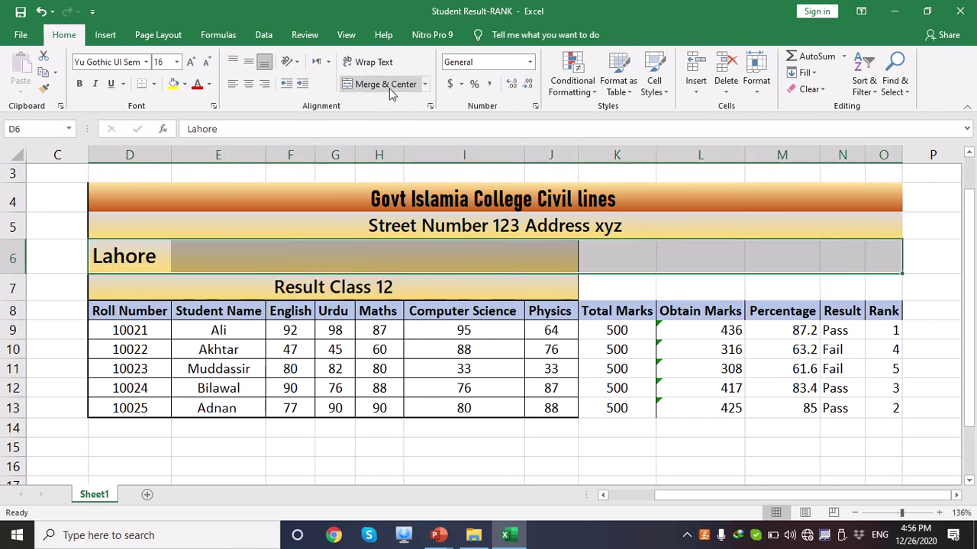
left_click(385, 84)
Re-merge and center the Result Class 12 heading across D7:O7.
left_click_drag(878, 291, 383, 287)
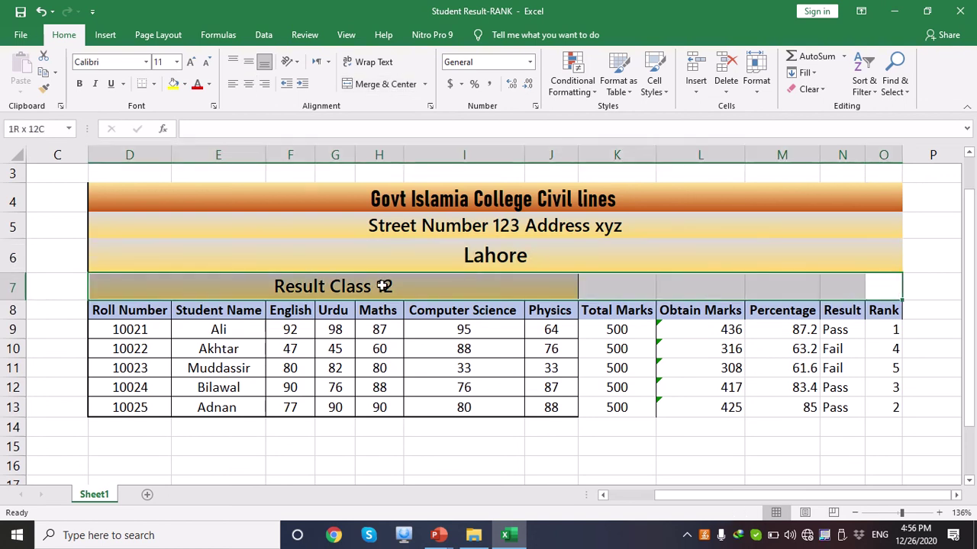
left_click(386, 84)
left_click(394, 89)
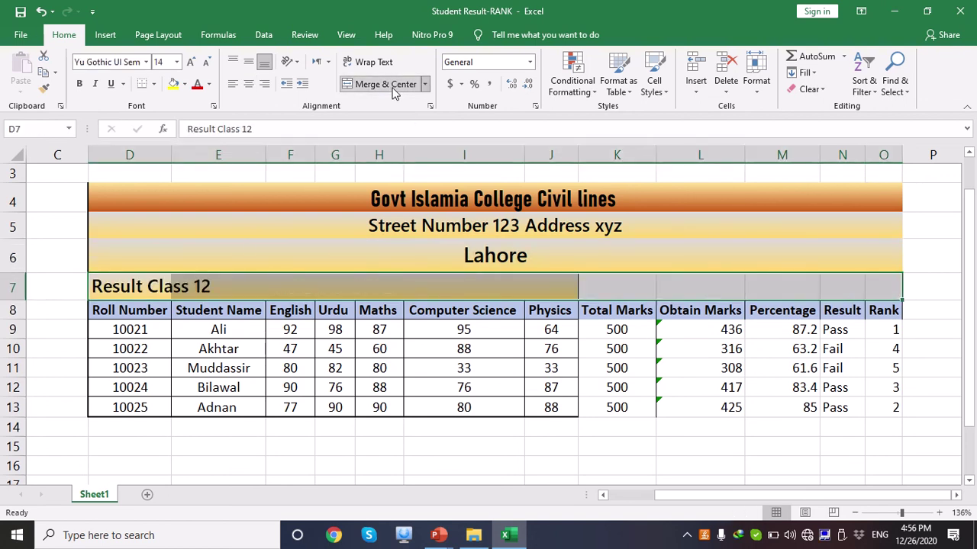
left_click(925, 419)
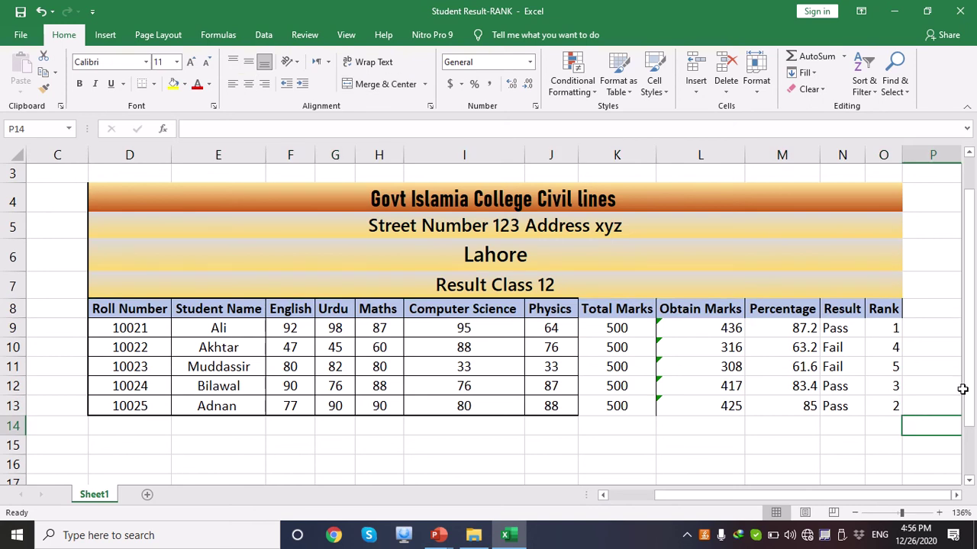
Apply all borders to the whole result sheet, D4:O13, including the headings and the calculated columns.
left_click_drag(966, 389, 946, 386)
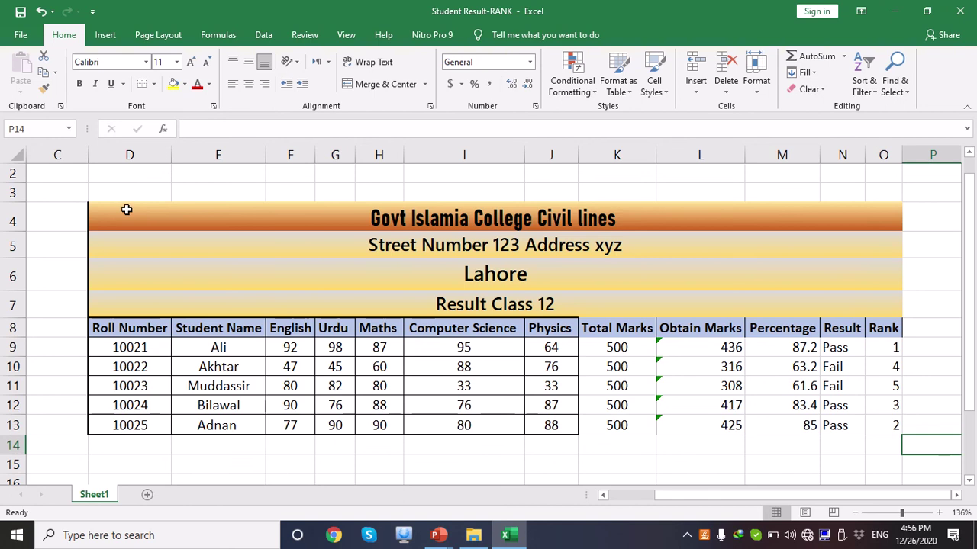
left_click_drag(127, 209, 641, 434)
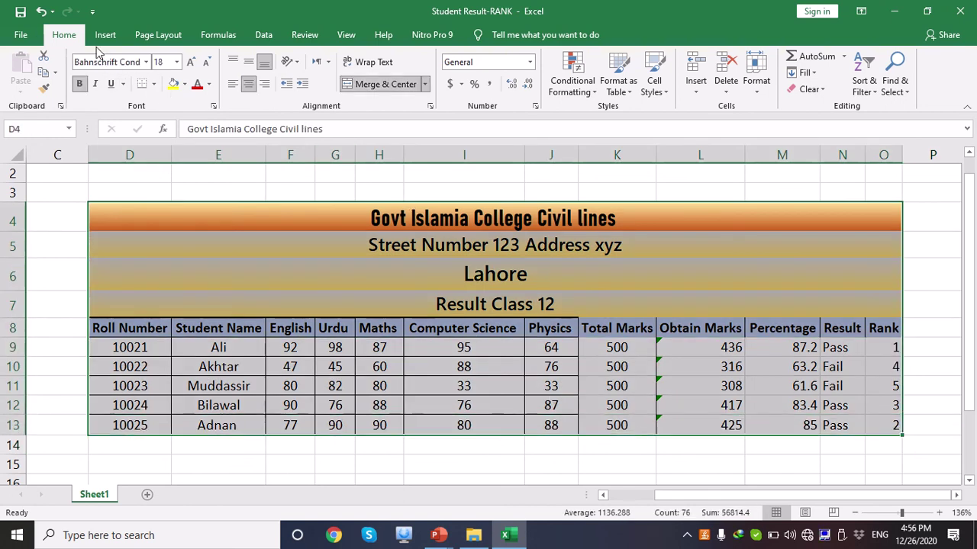
left_click(155, 85)
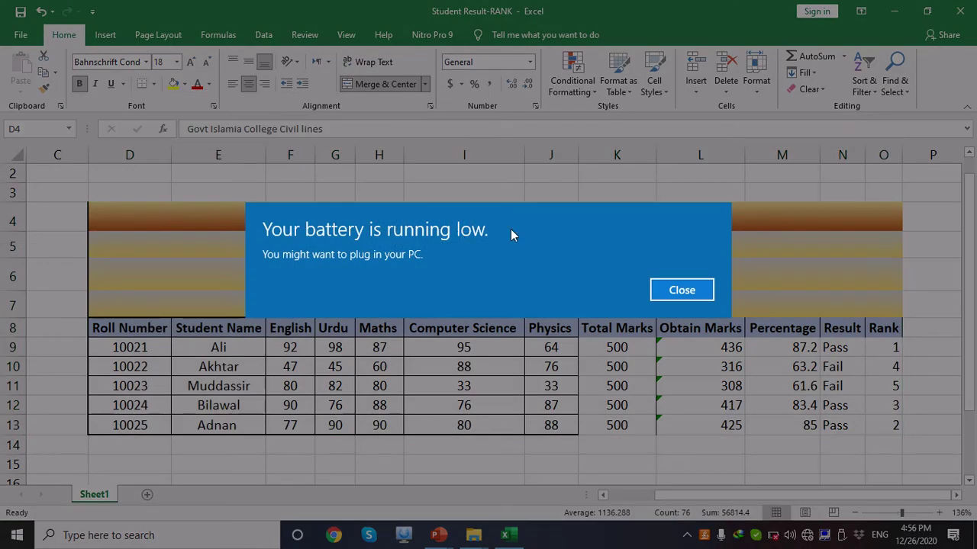
left_click(675, 290)
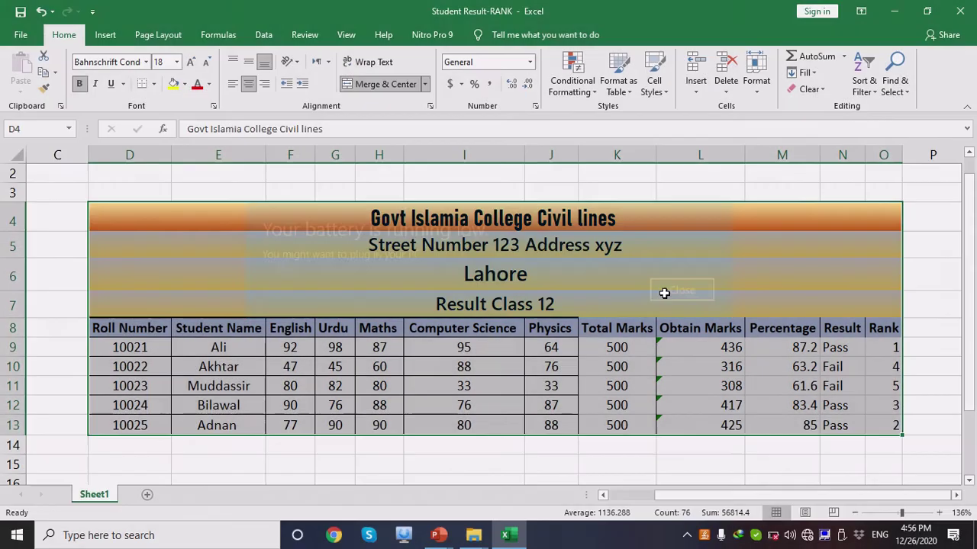
left_click(124, 86)
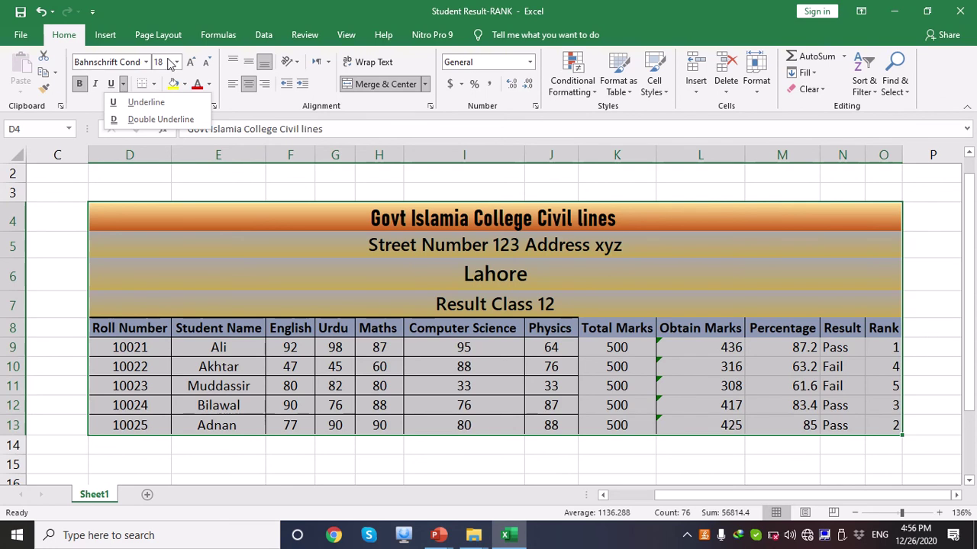
left_click(154, 85)
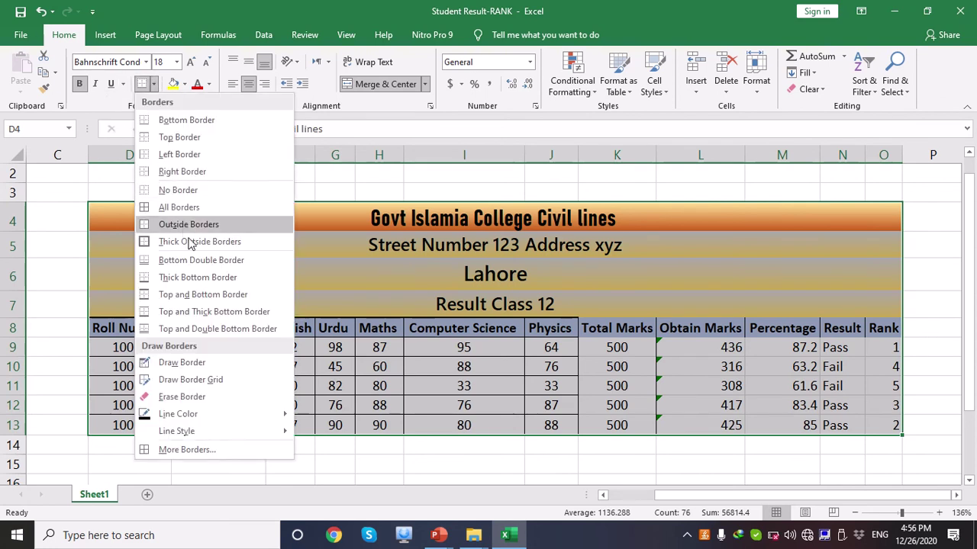
left_click(188, 208)
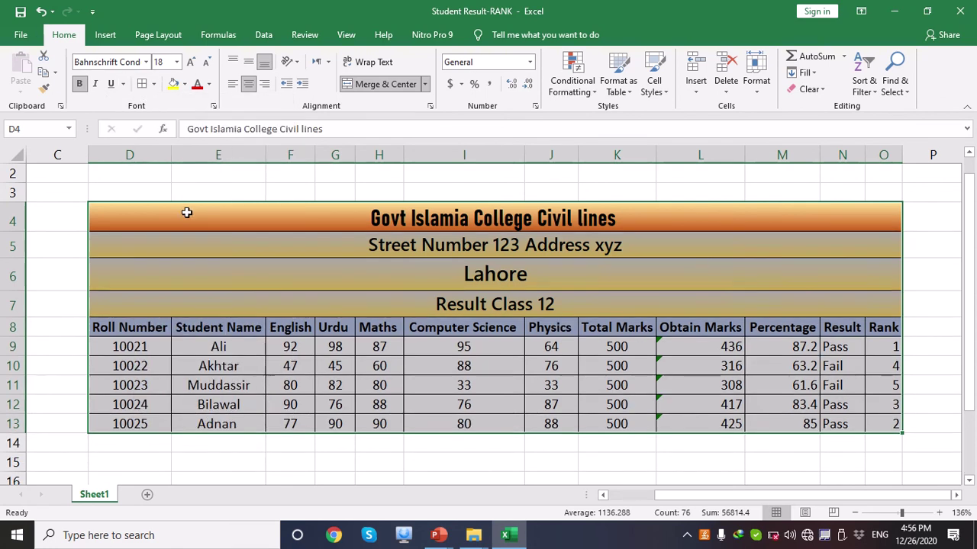
left_click(937, 227)
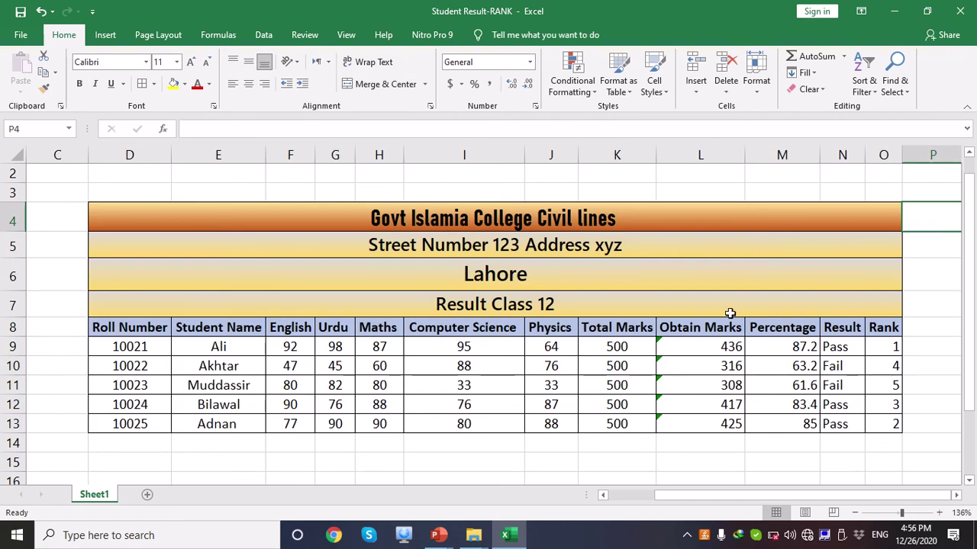
Center the Obtain Marks, Percentage, Result and Rank columns horizontally, headers included, across L8:O13.
left_click_drag(713, 327, 883, 420)
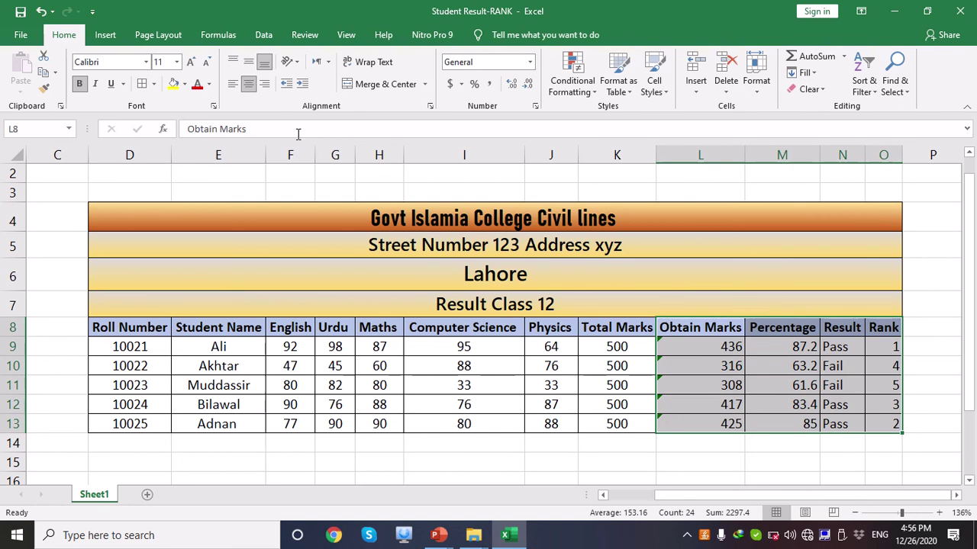
left_click(236, 90)
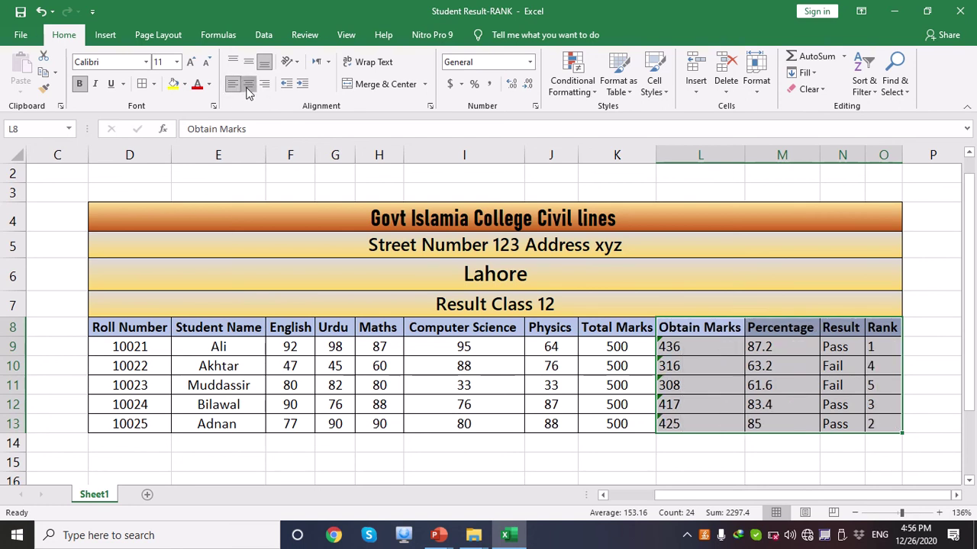
left_click(248, 87)
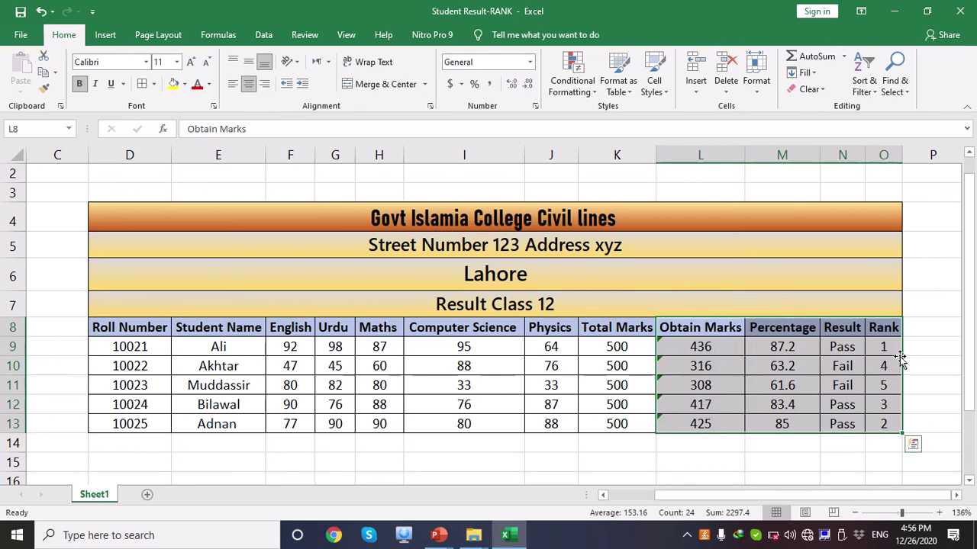
left_click(842, 452)
Apply thin outside borders to the college name heading in row 4.
left_click(534, 228)
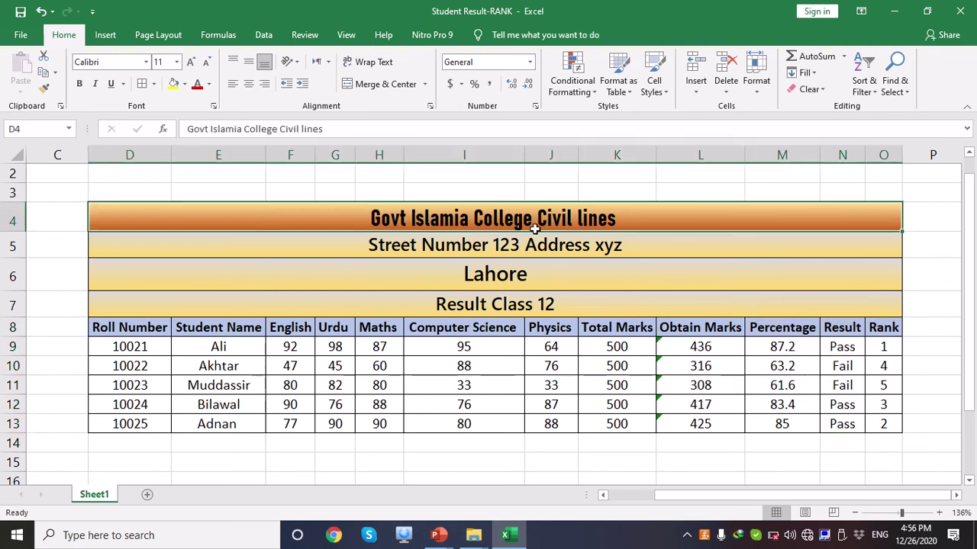
left_click_drag(535, 228, 786, 228)
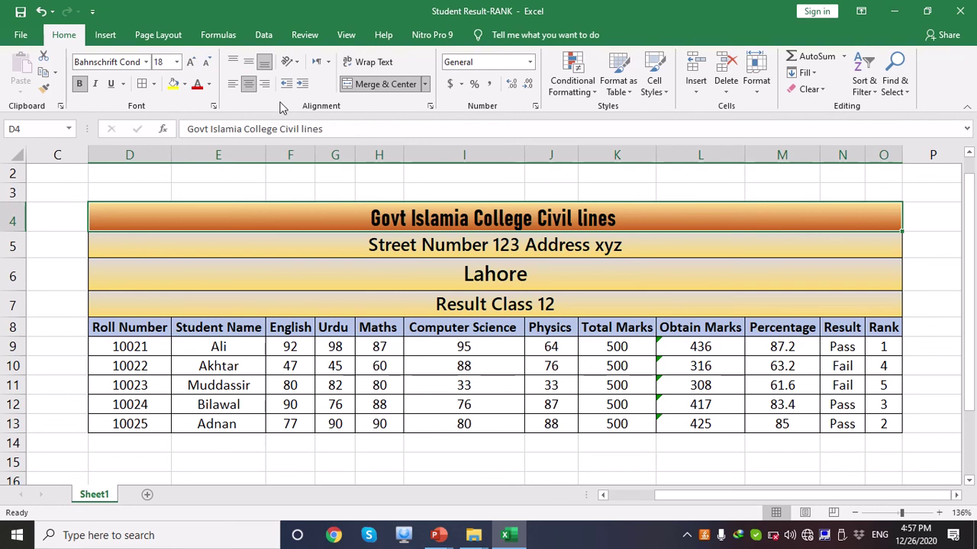
left_click(154, 84)
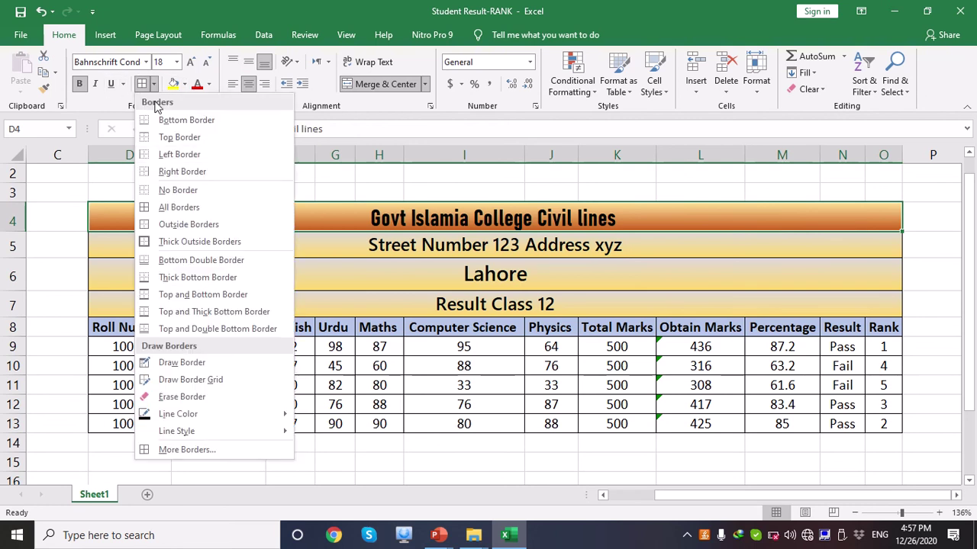
left_click(188, 226)
left_click(385, 244)
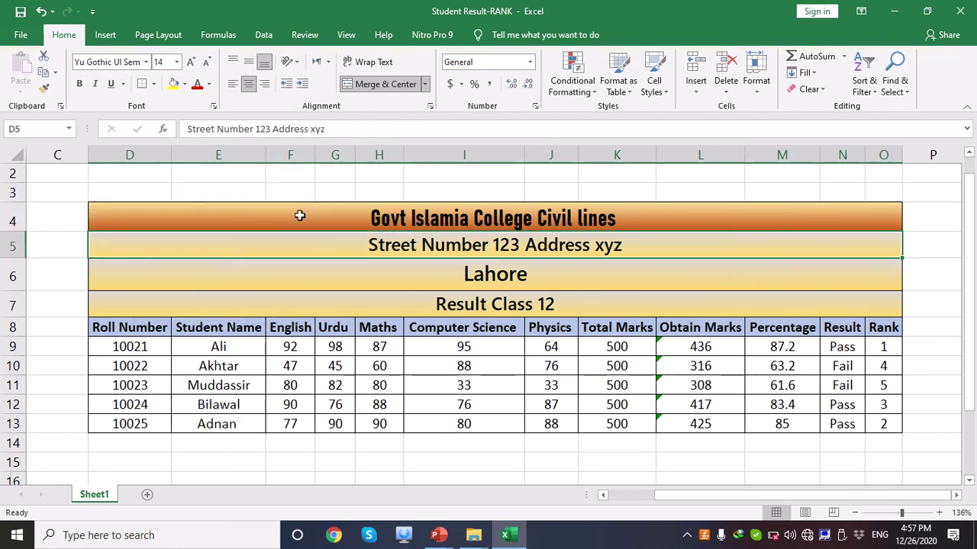
Apply thick outside borders separately to each of the four merged heading rows, from the college name in row 4 to Result Class 12 in row 7.
left_click(226, 212)
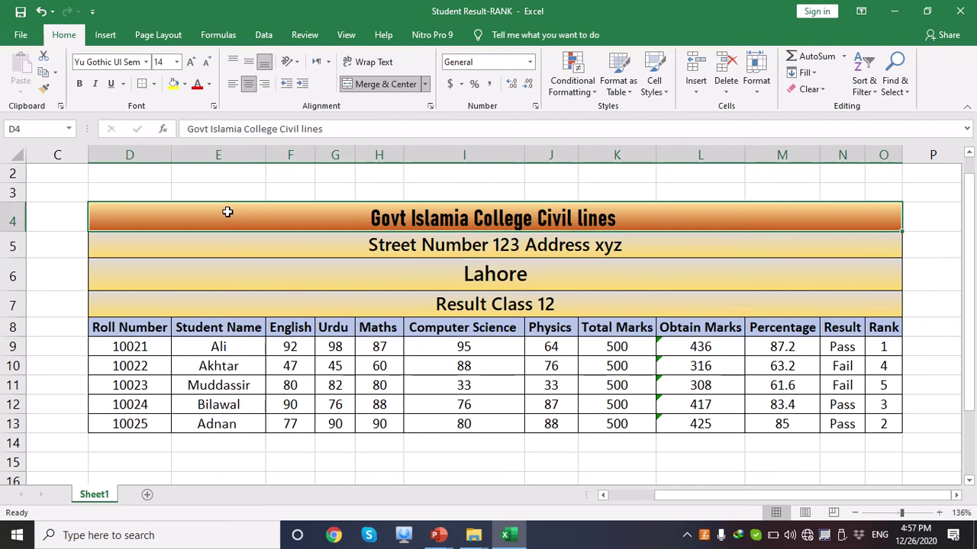
left_click(153, 83)
left_click(188, 242)
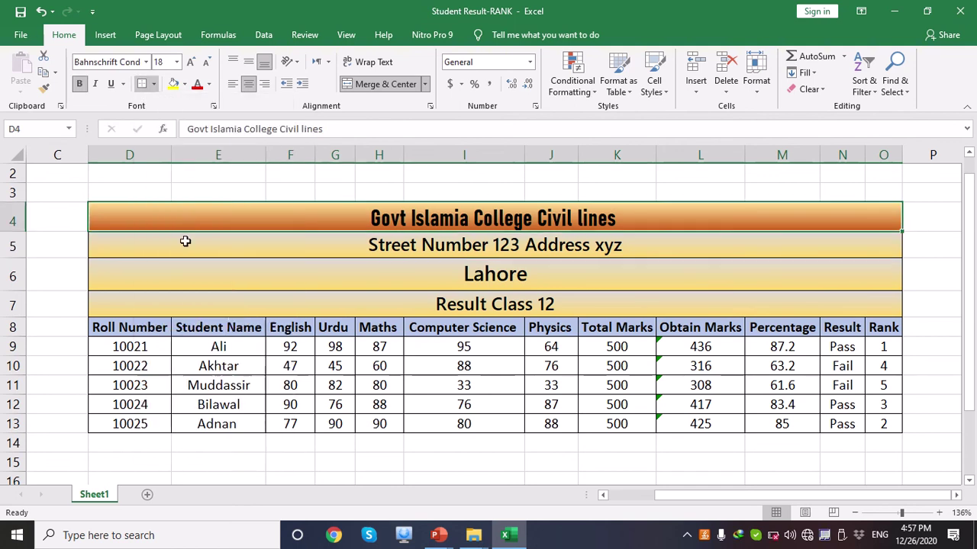
left_click(251, 255)
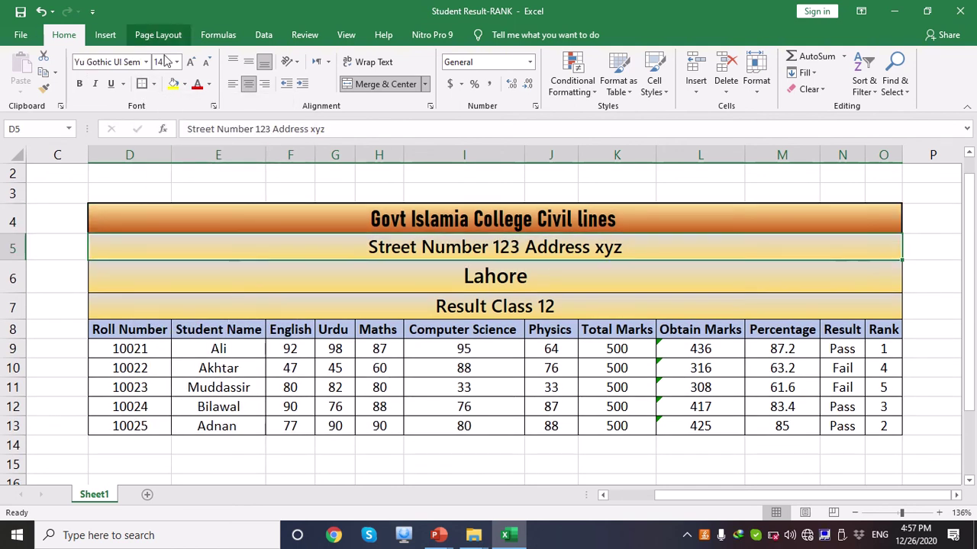
left_click(143, 84)
left_click(184, 269)
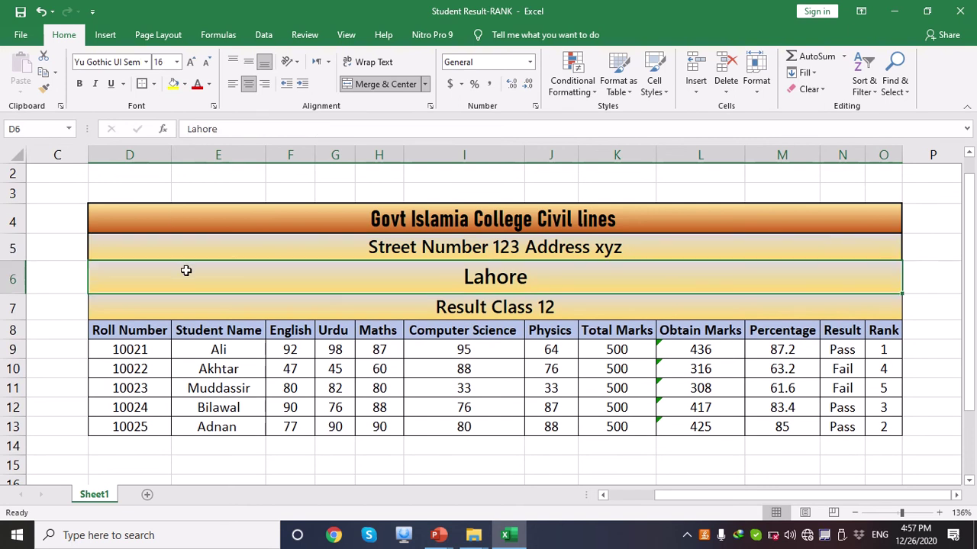
left_click(143, 84)
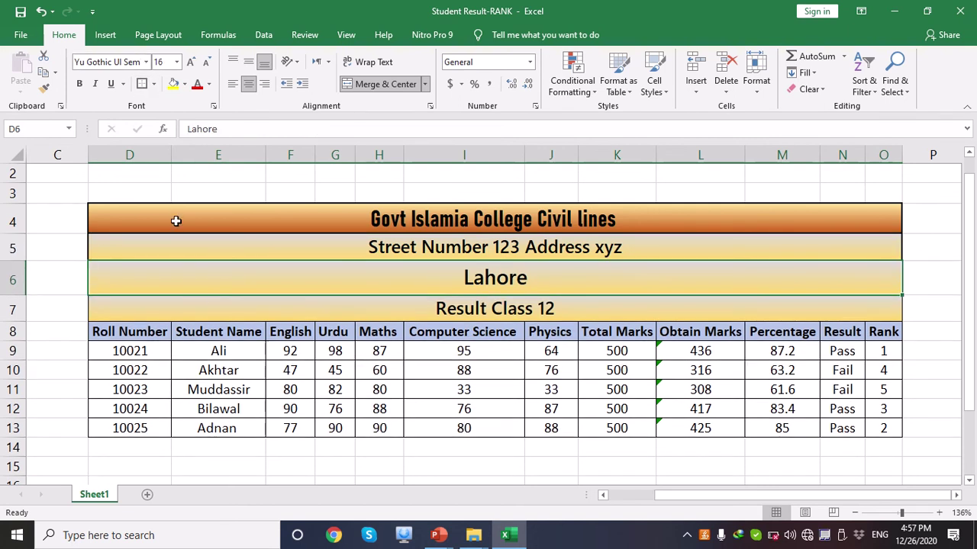
left_click(208, 313)
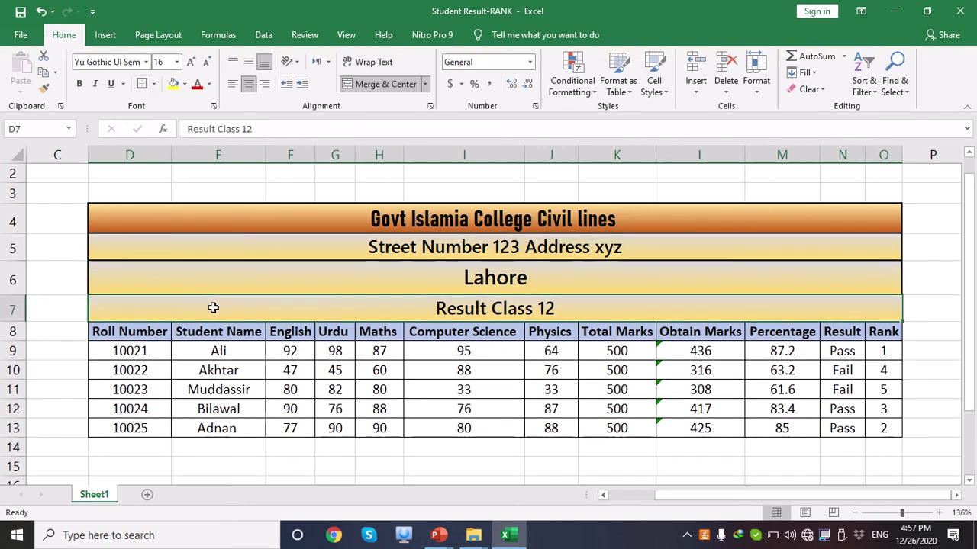
left_click(143, 84)
left_click(269, 467)
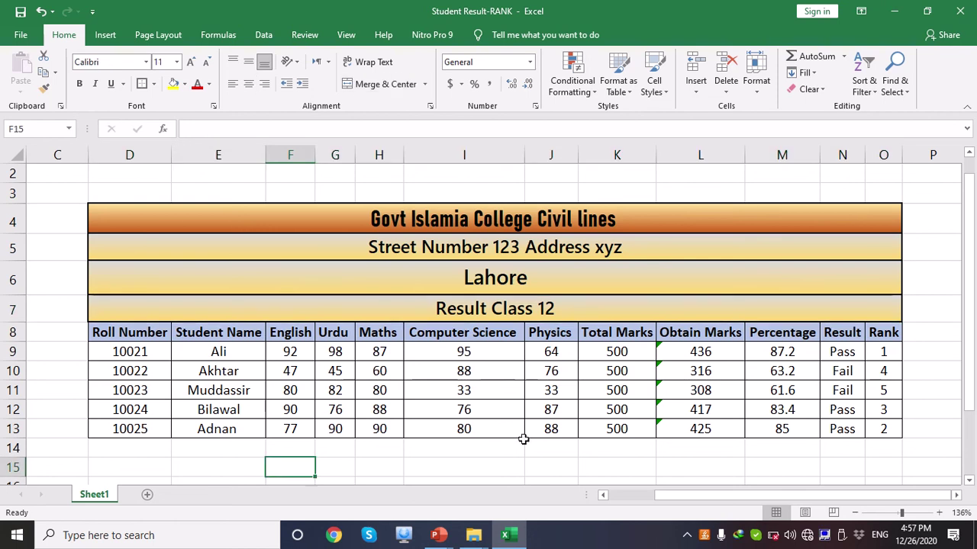
Try to apply thick outside borders to the marks table with column P included, D8:P13.
left_click_drag(908, 429, 155, 335)
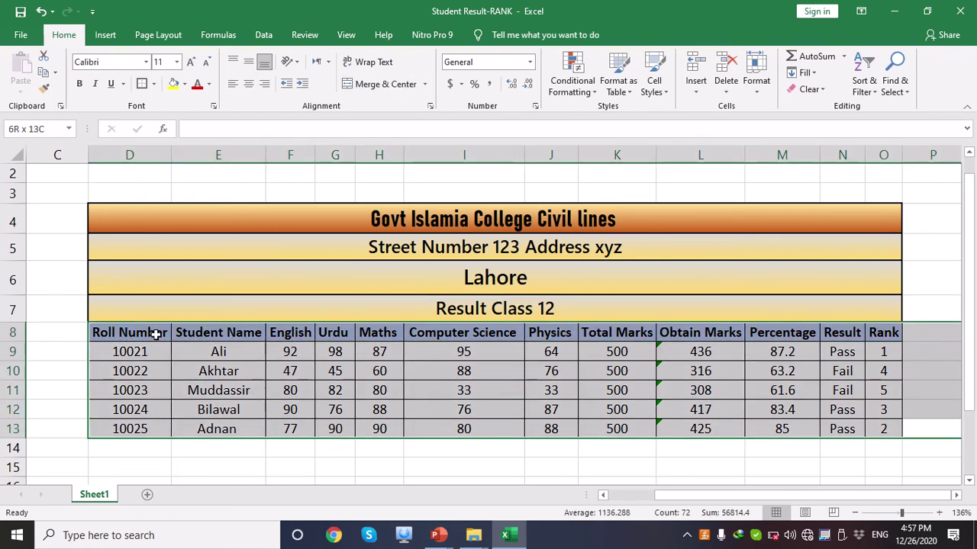
left_click(148, 89)
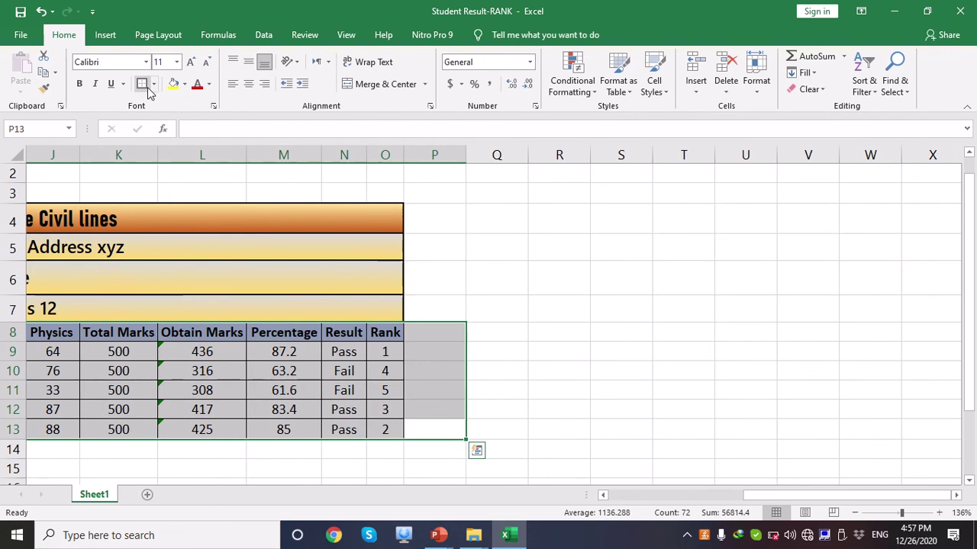
left_click(690, 427)
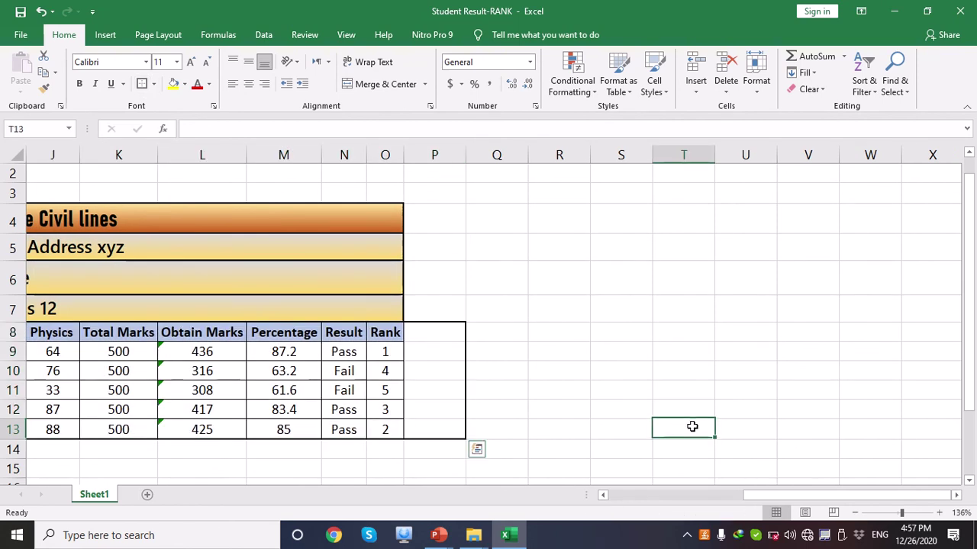
key("ctrl+z")
Apply thick outside borders around the marks table only, D8:O13, from the Roll Number column to the Rank column.
left_click(419, 431)
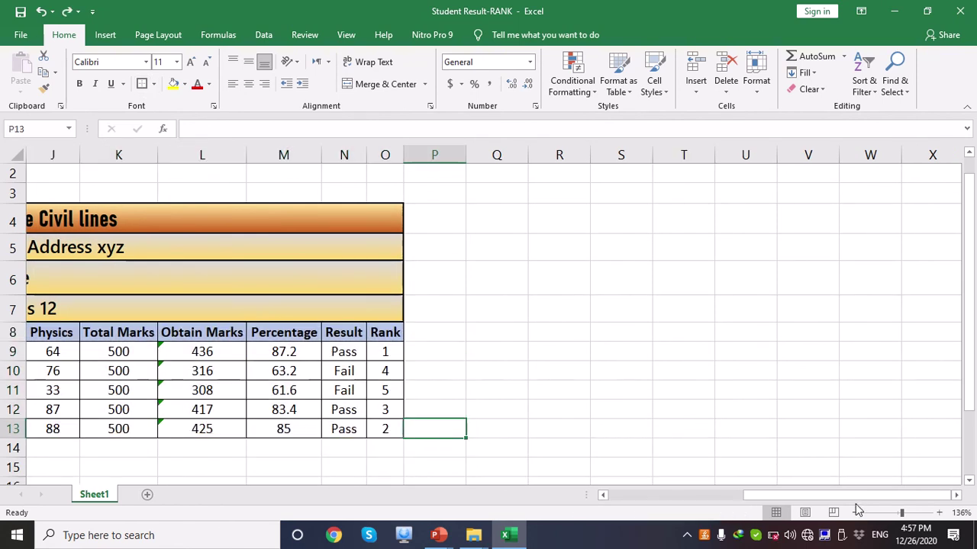
left_click_drag(855, 497, 754, 511)
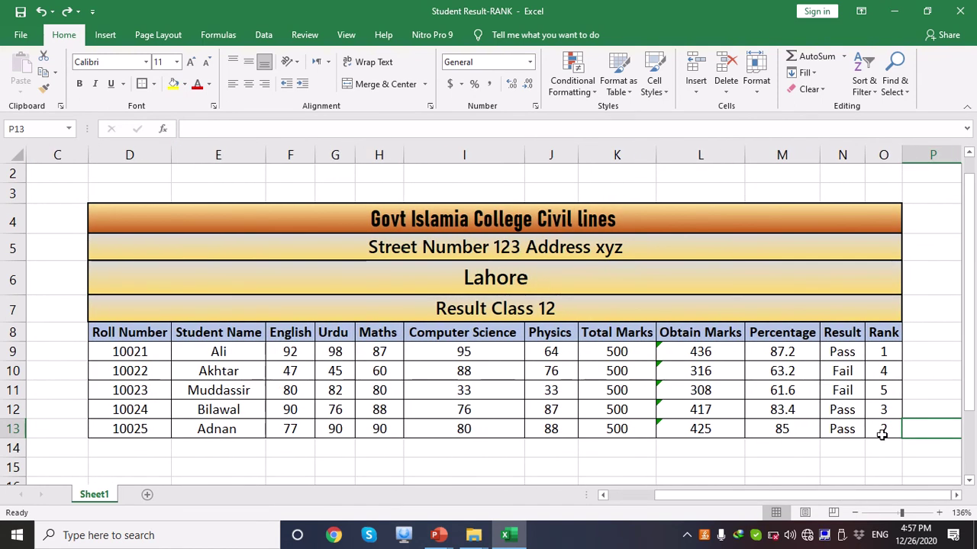
left_click_drag(882, 433, 103, 338)
left_click(141, 85)
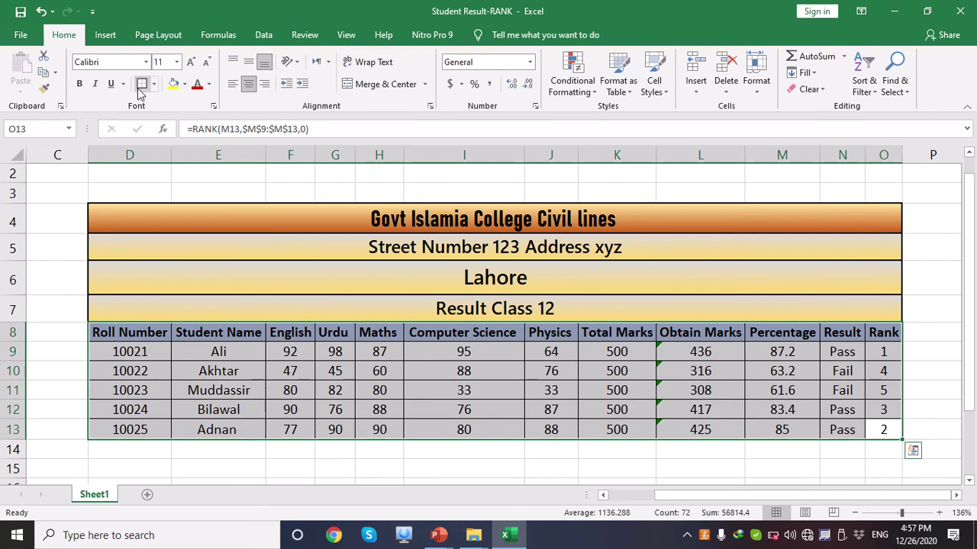
left_click(934, 299)
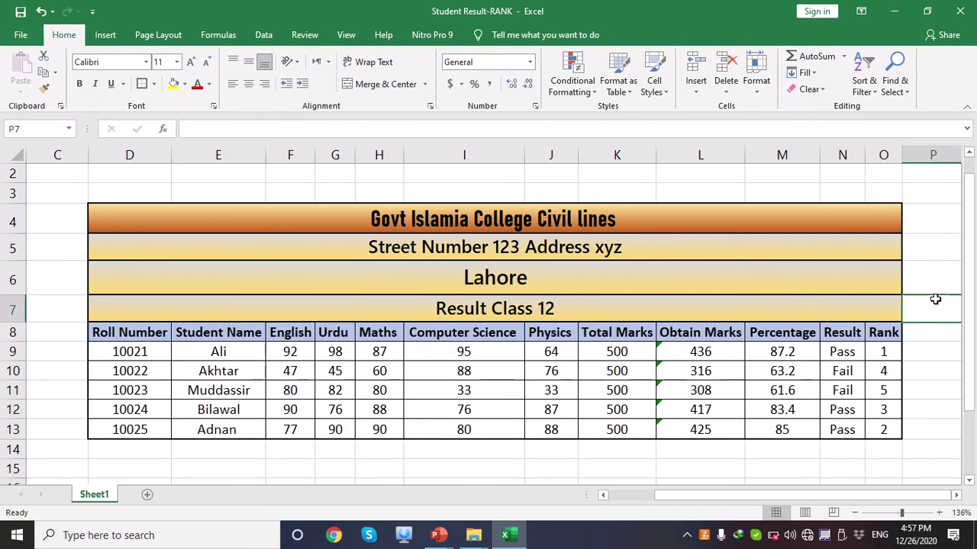